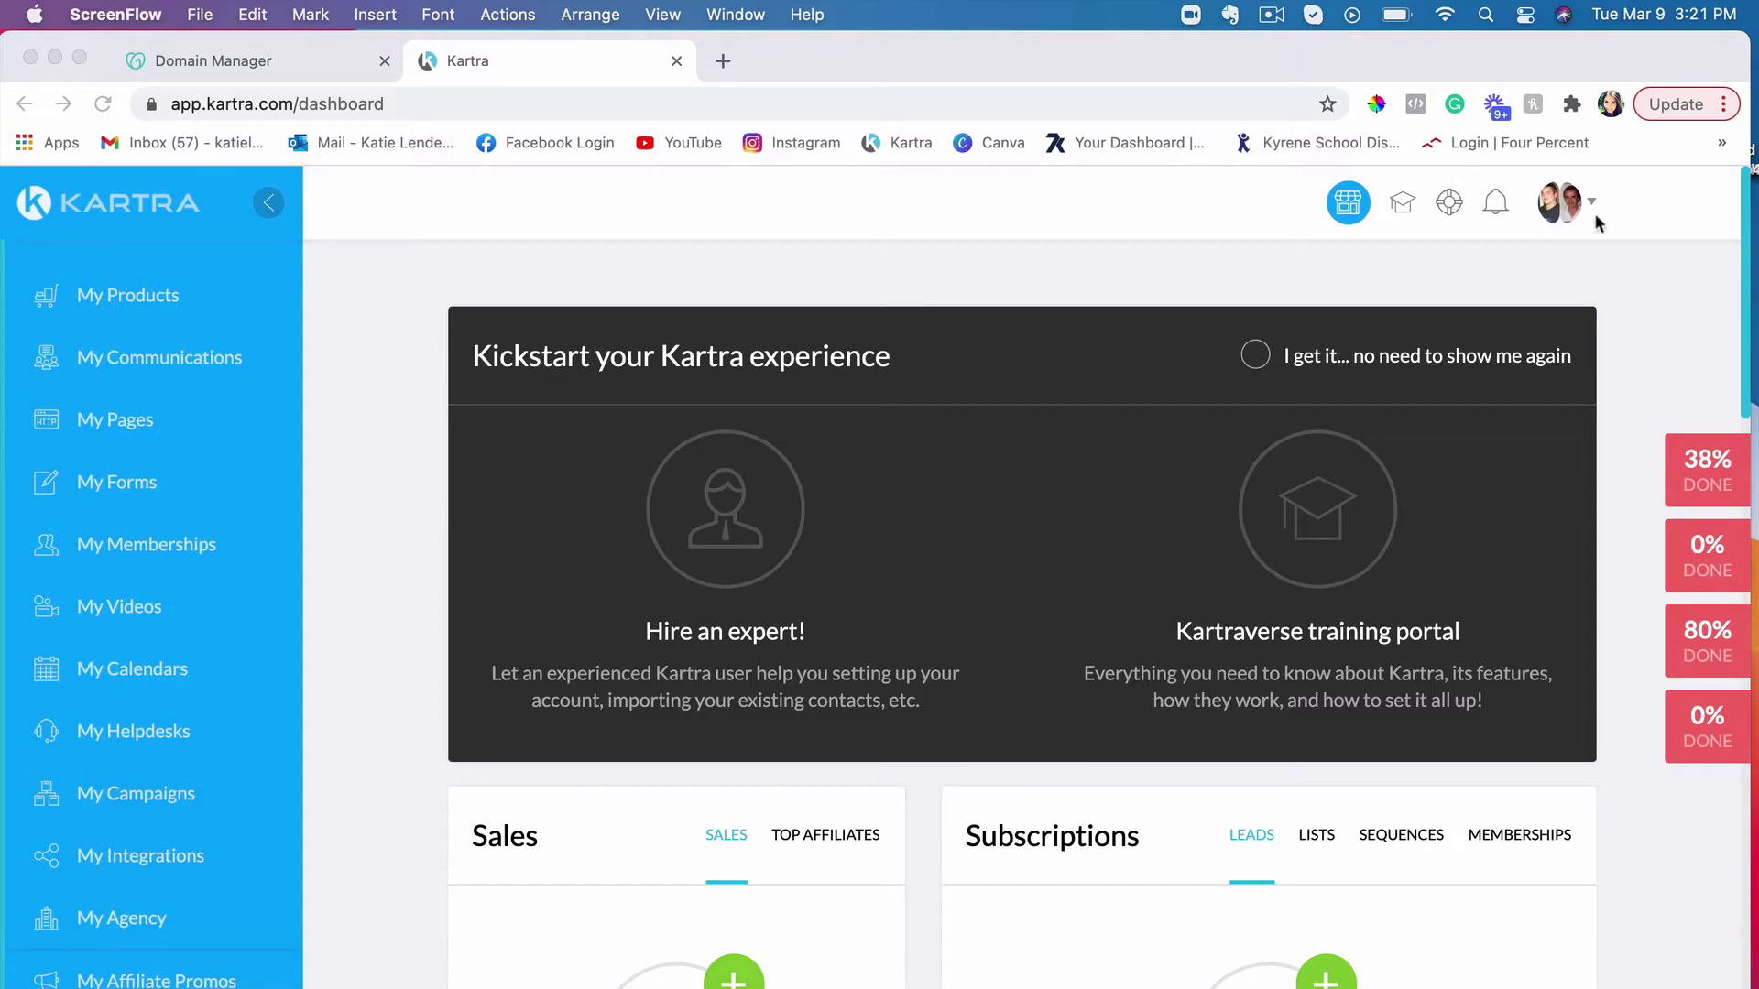
# Open the account's custom domains settings and start adding a new domain.
pyautogui.click(1562, 211)
pyautogui.click(1562, 209)
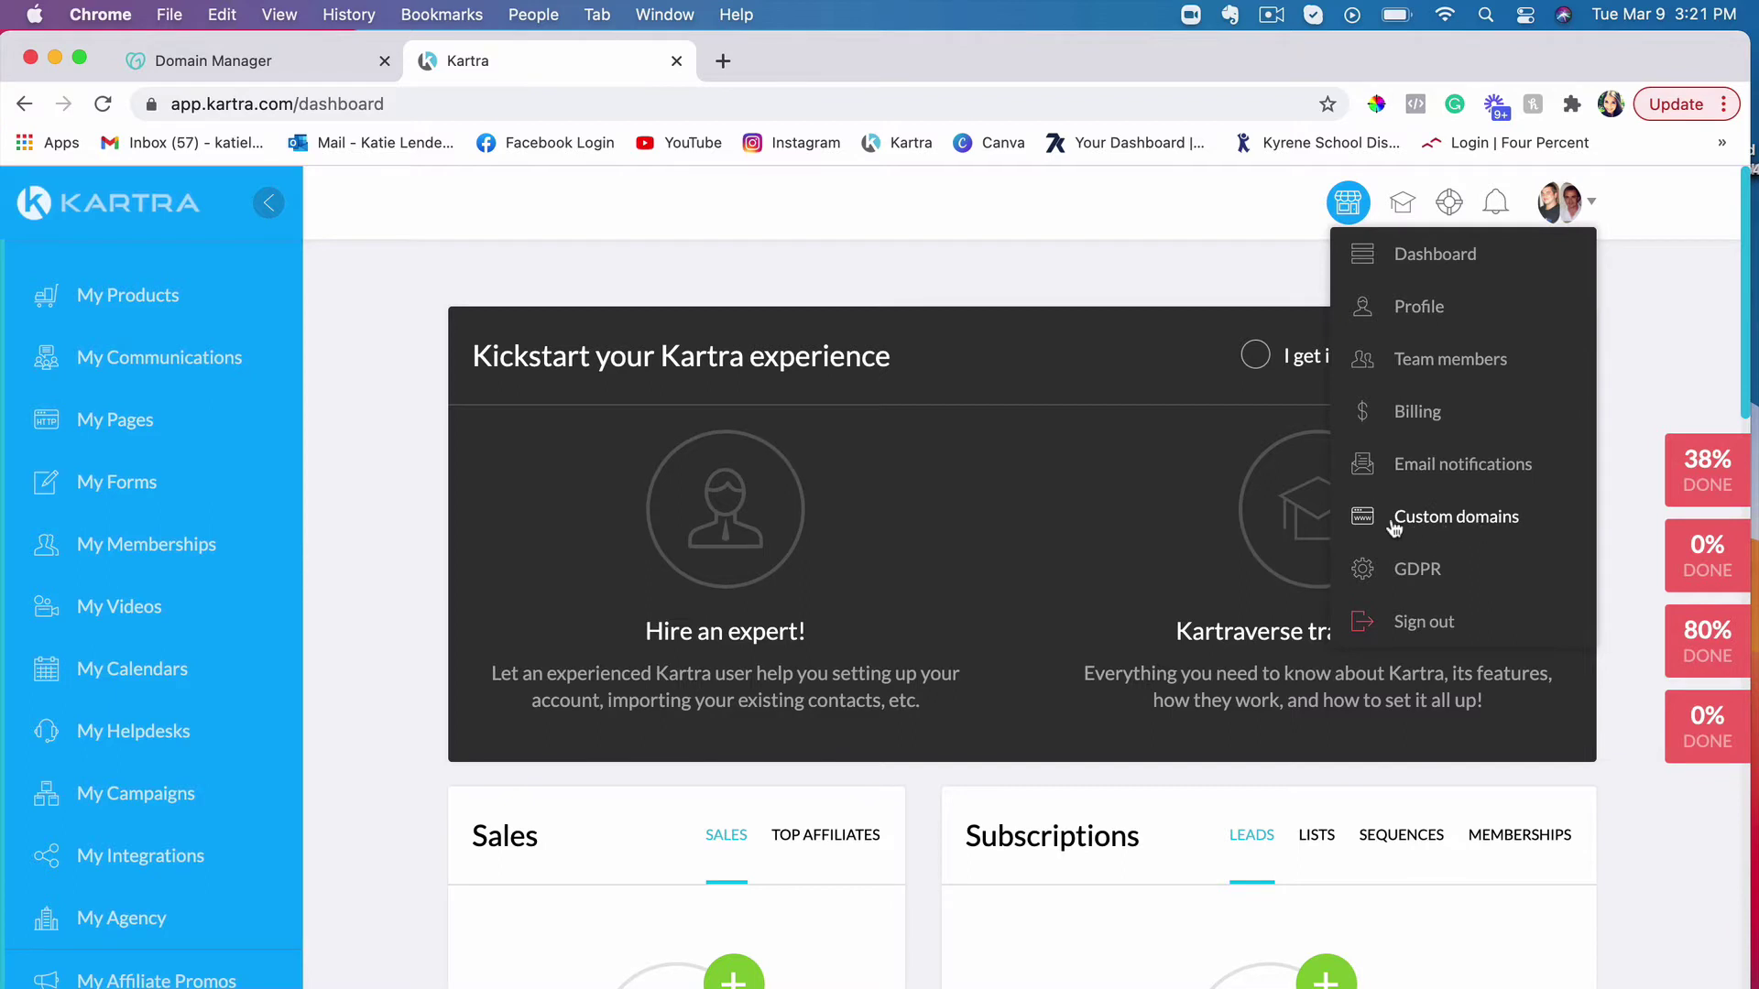
pyautogui.click(1458, 519)
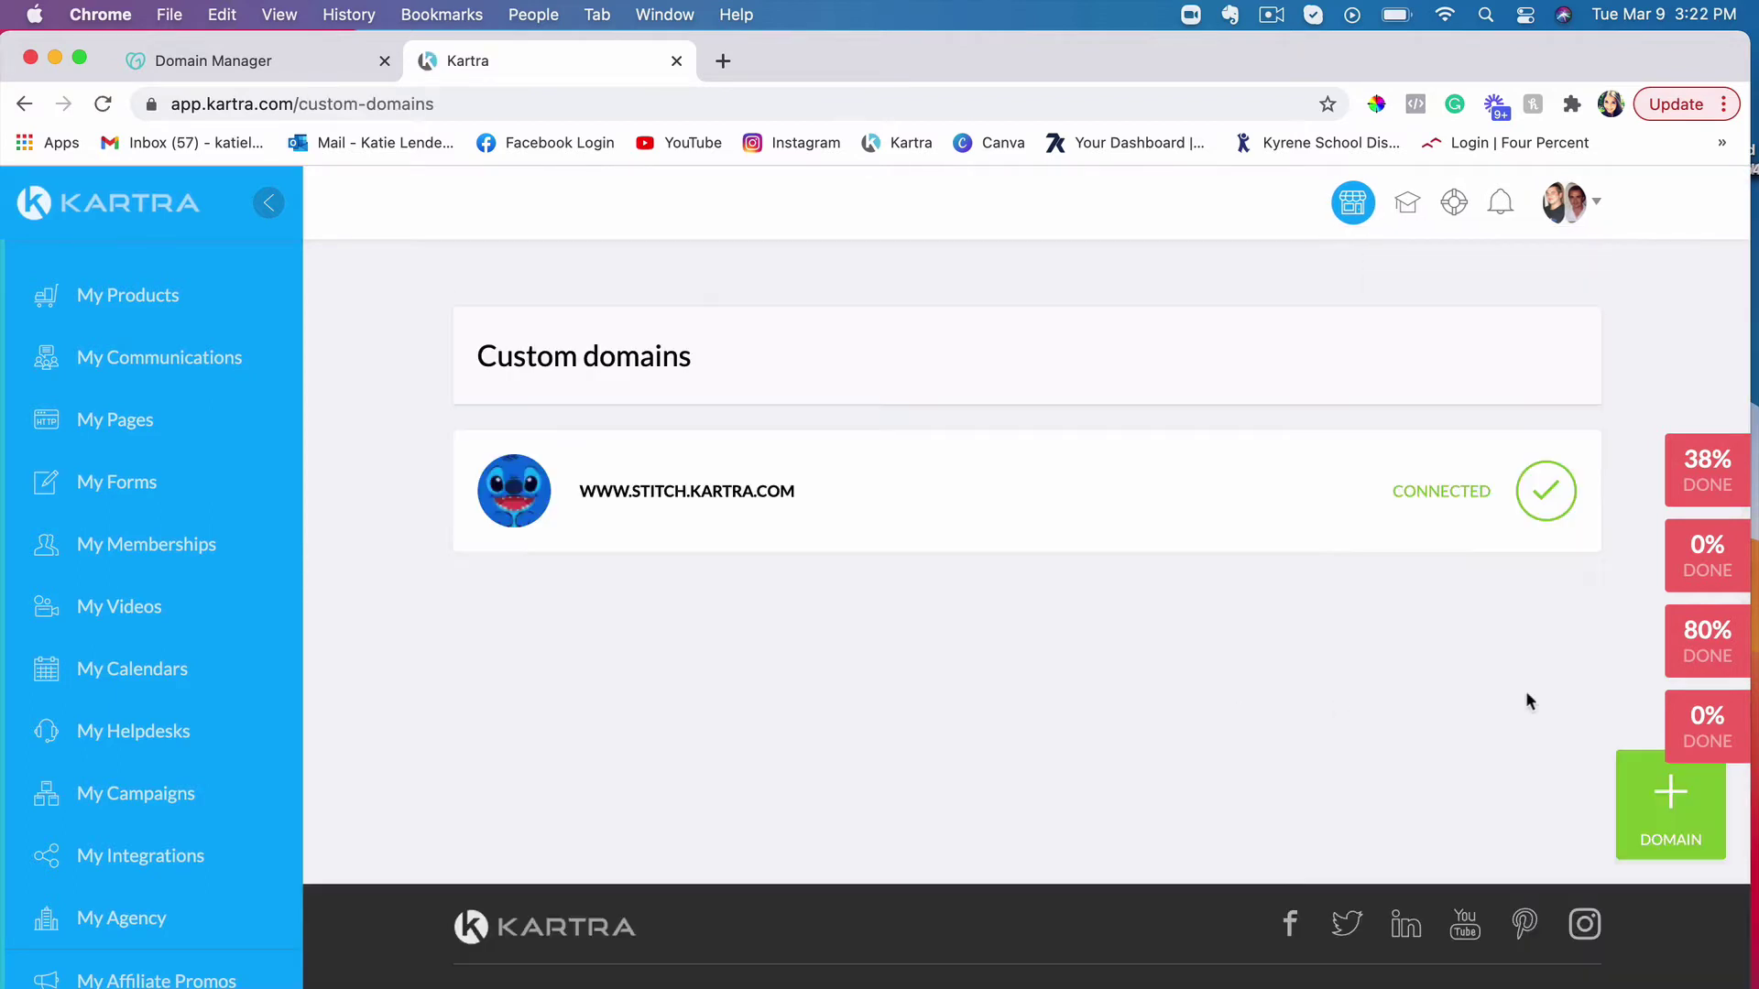
pyautogui.click(1688, 810)
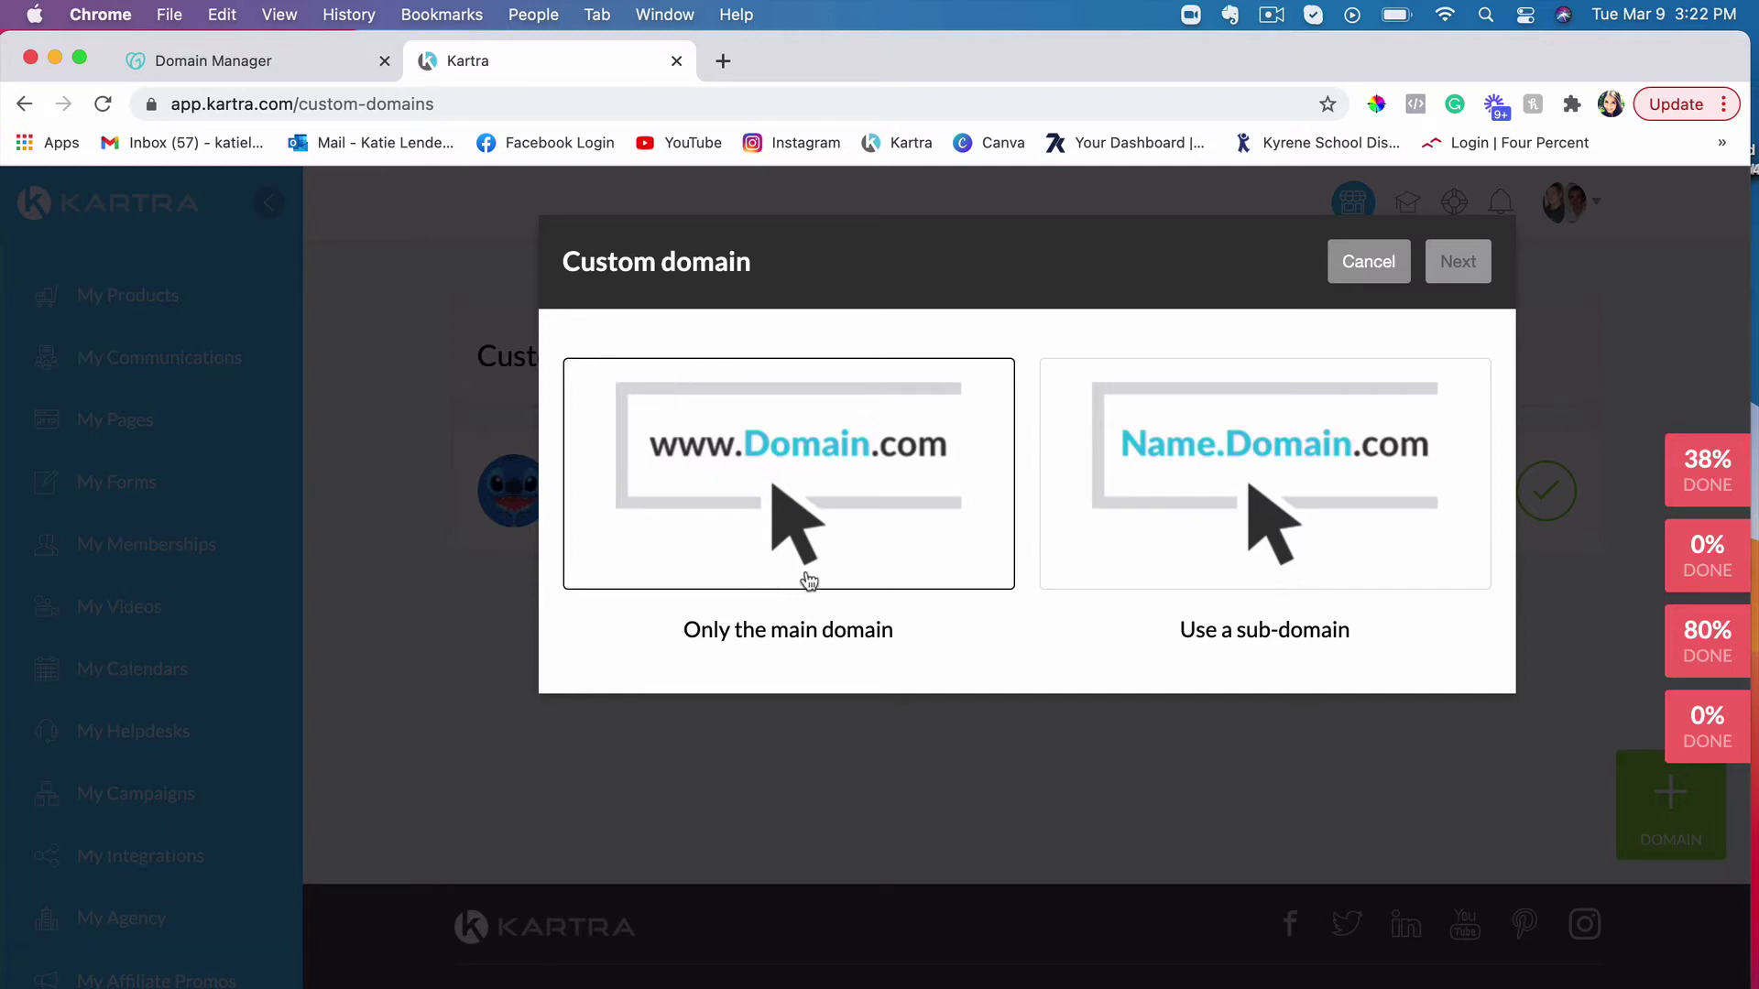
pyautogui.click(862, 470)
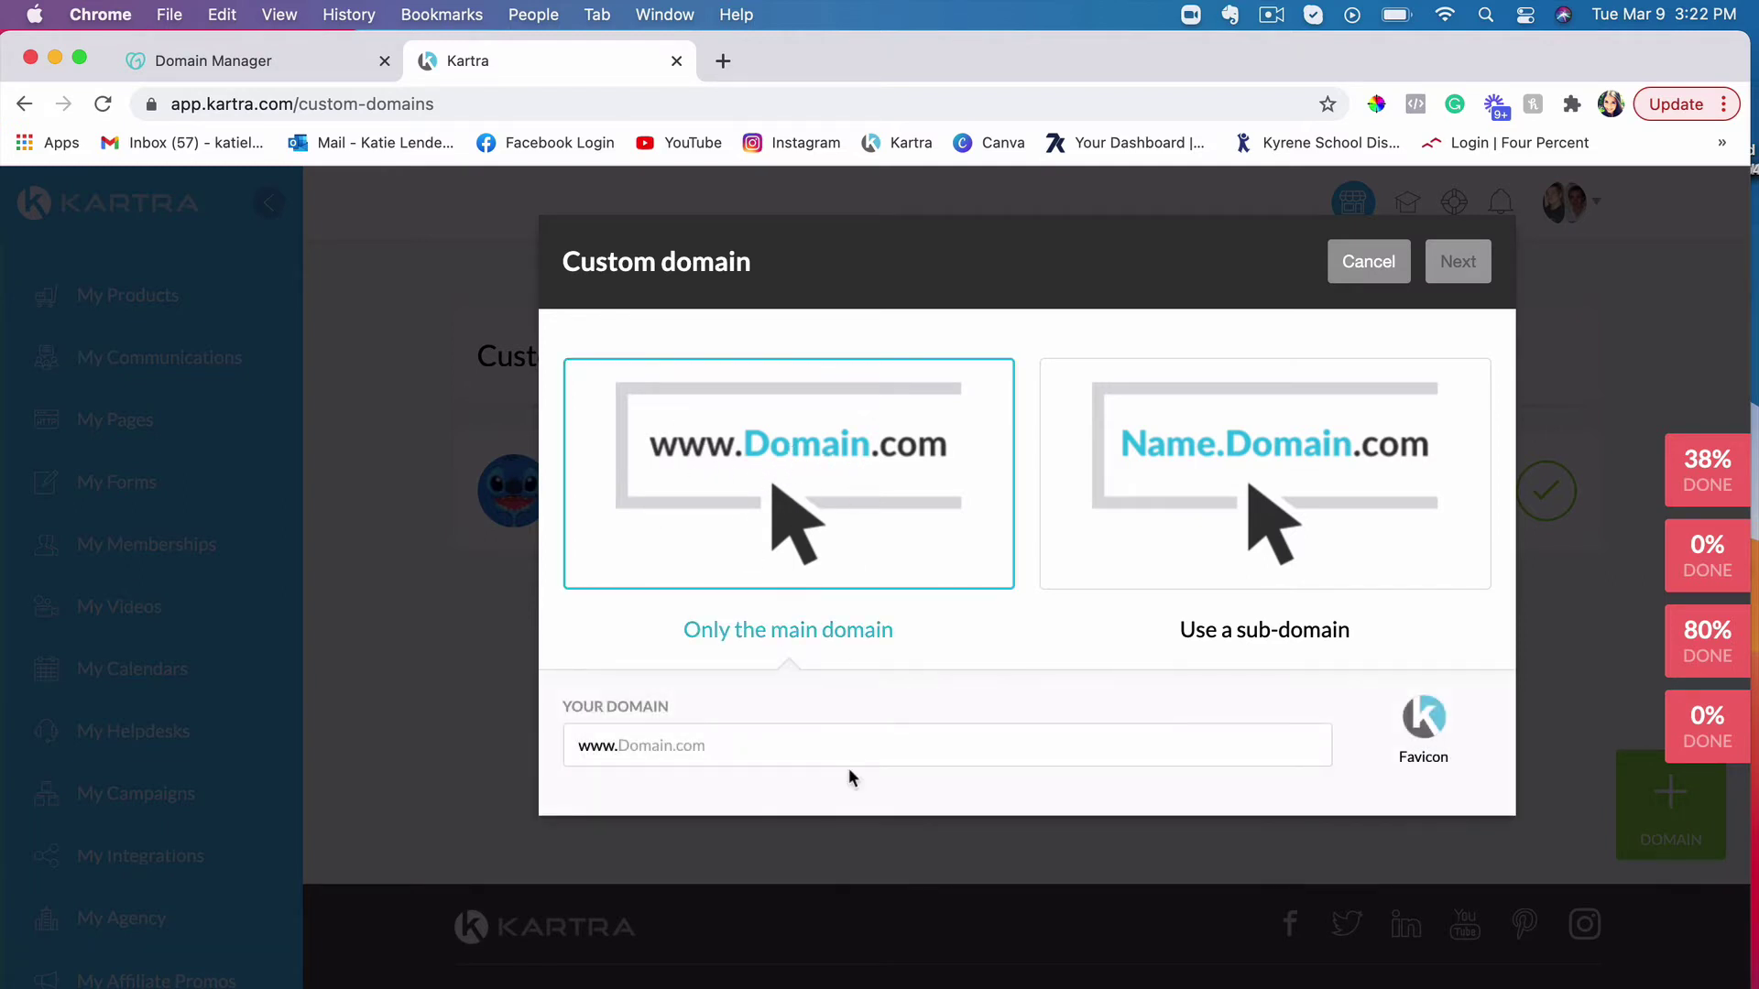
pyautogui.click(771, 744)
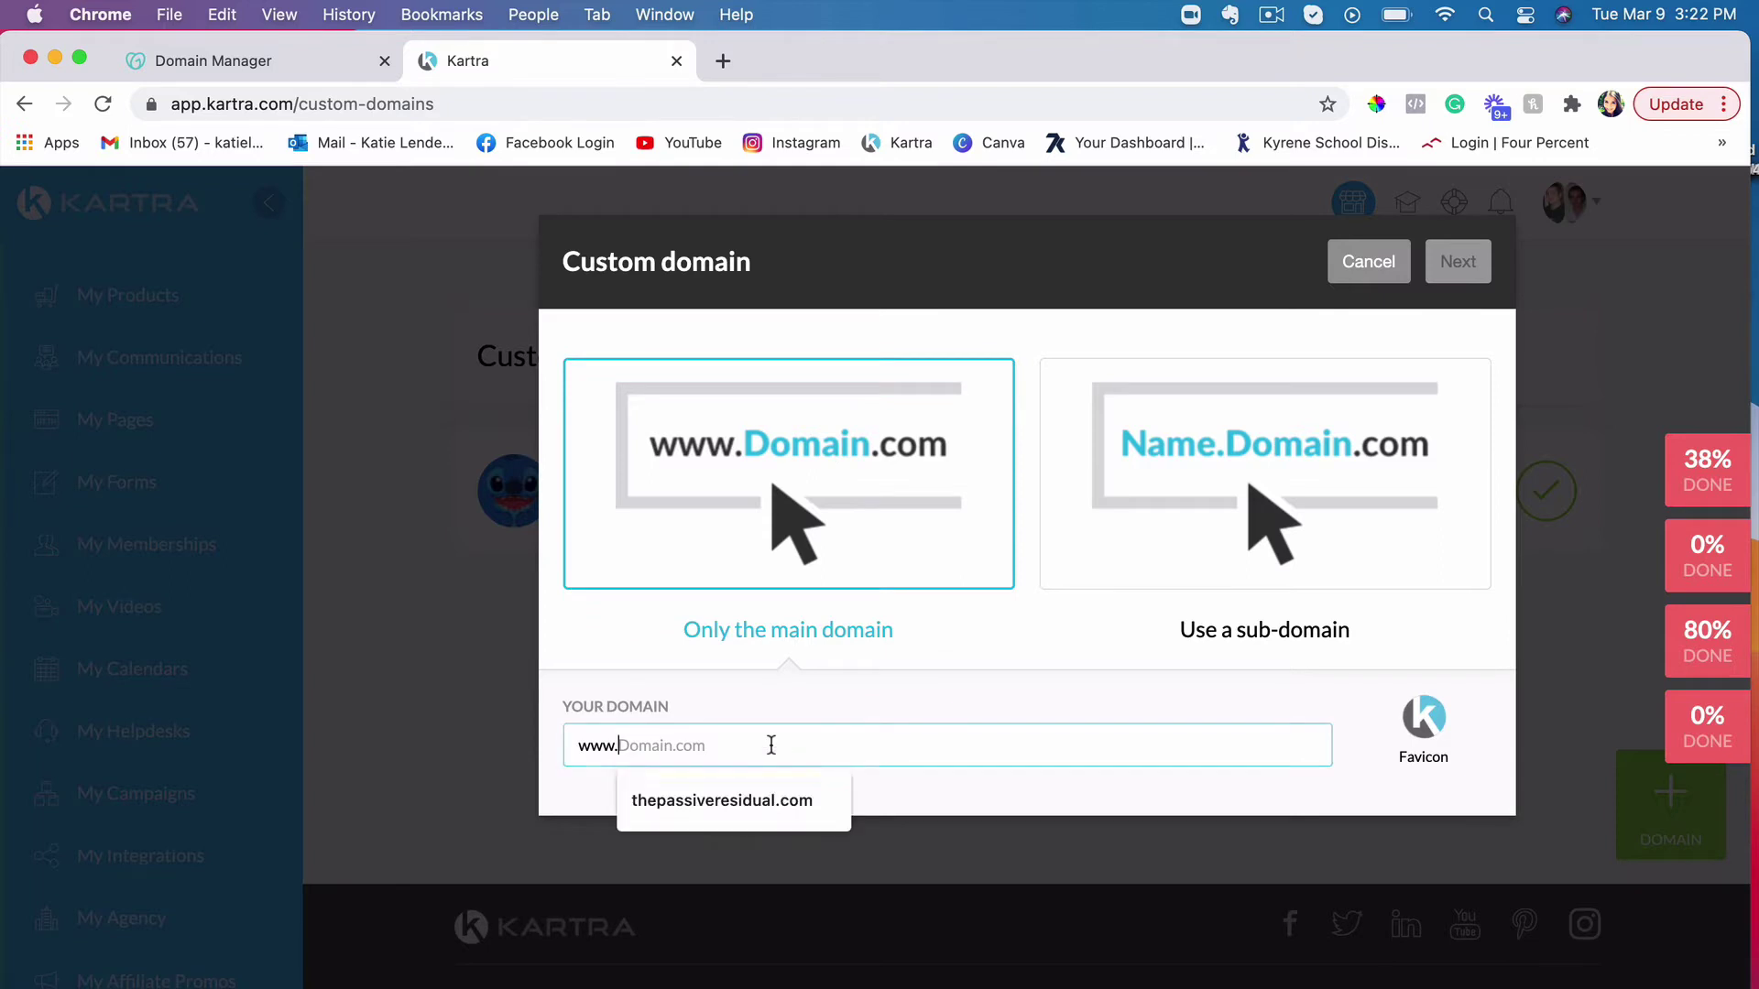
pyautogui.click(719, 800)
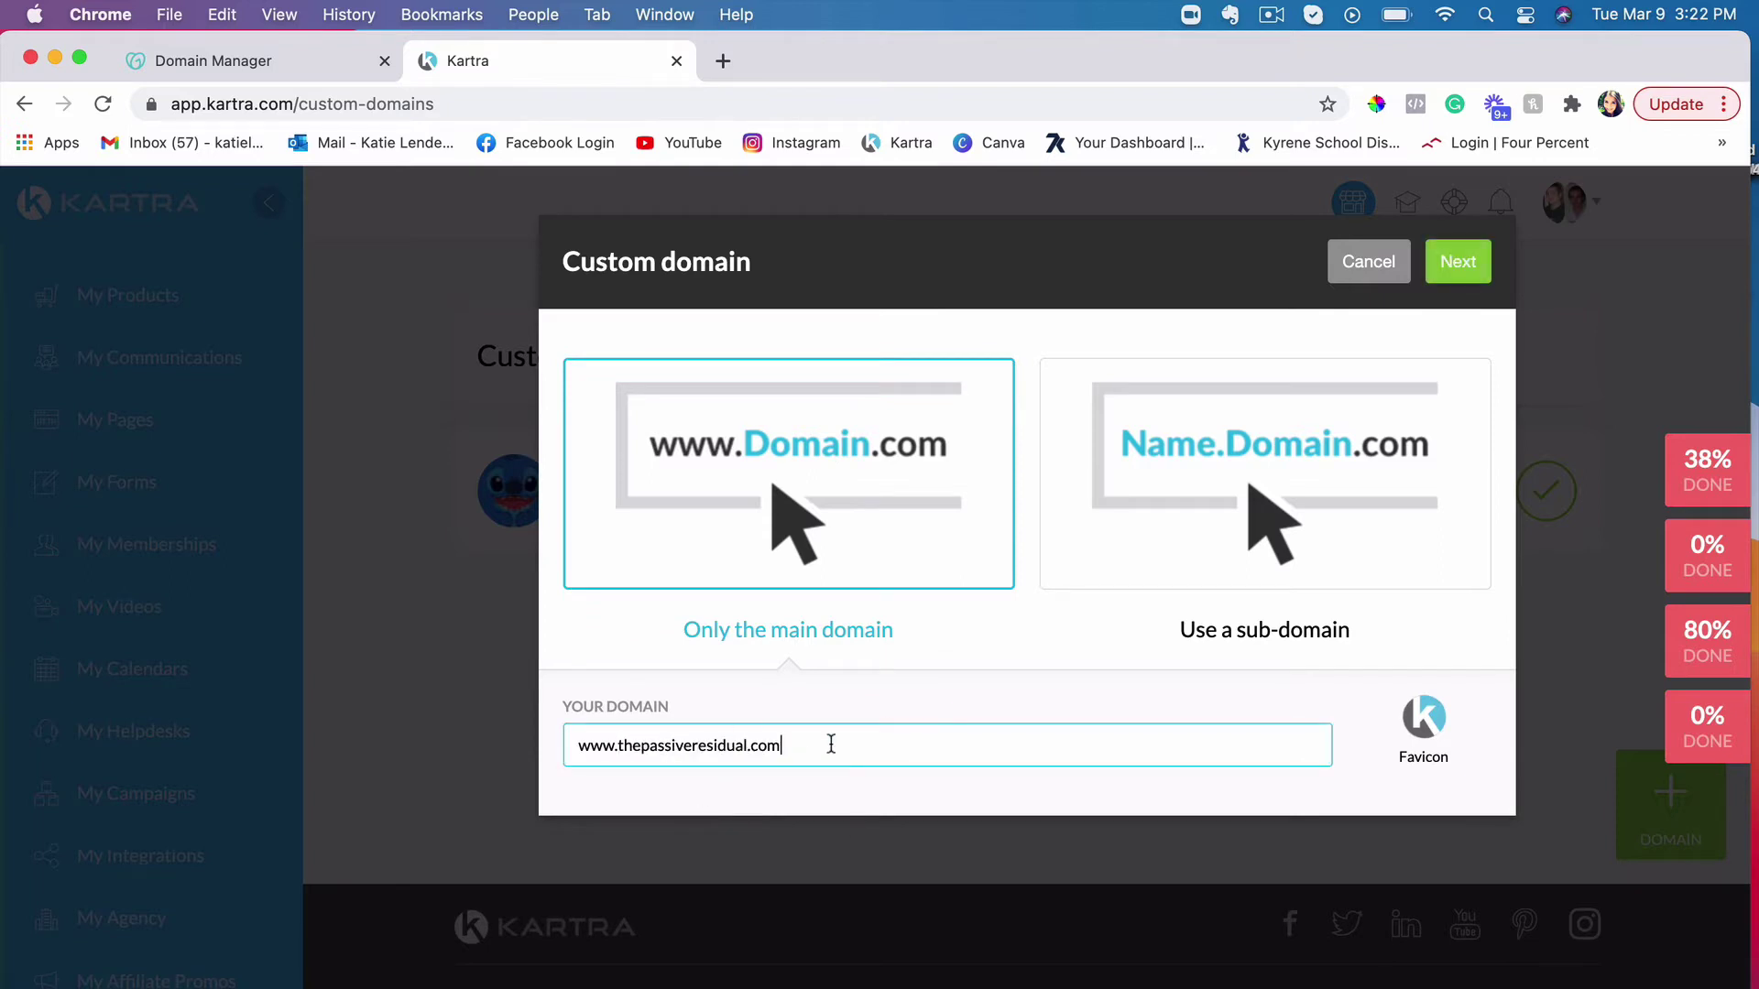
pyautogui.click(324, 70)
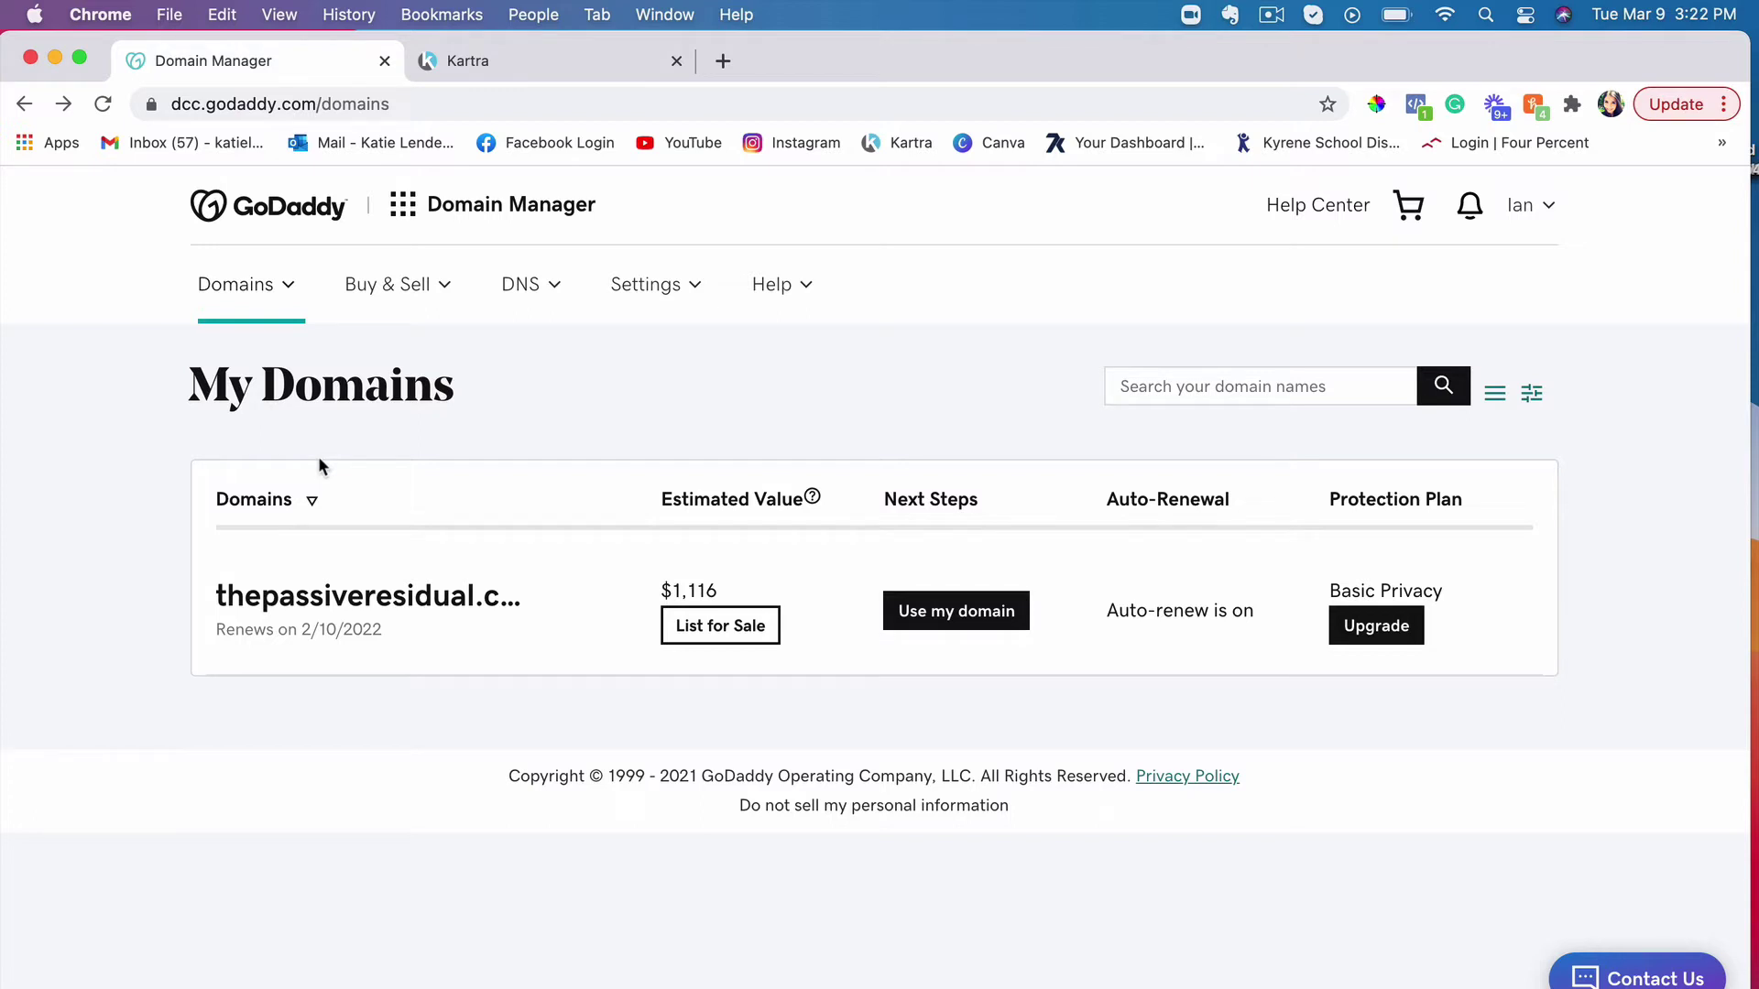
pyautogui.click(511, 59)
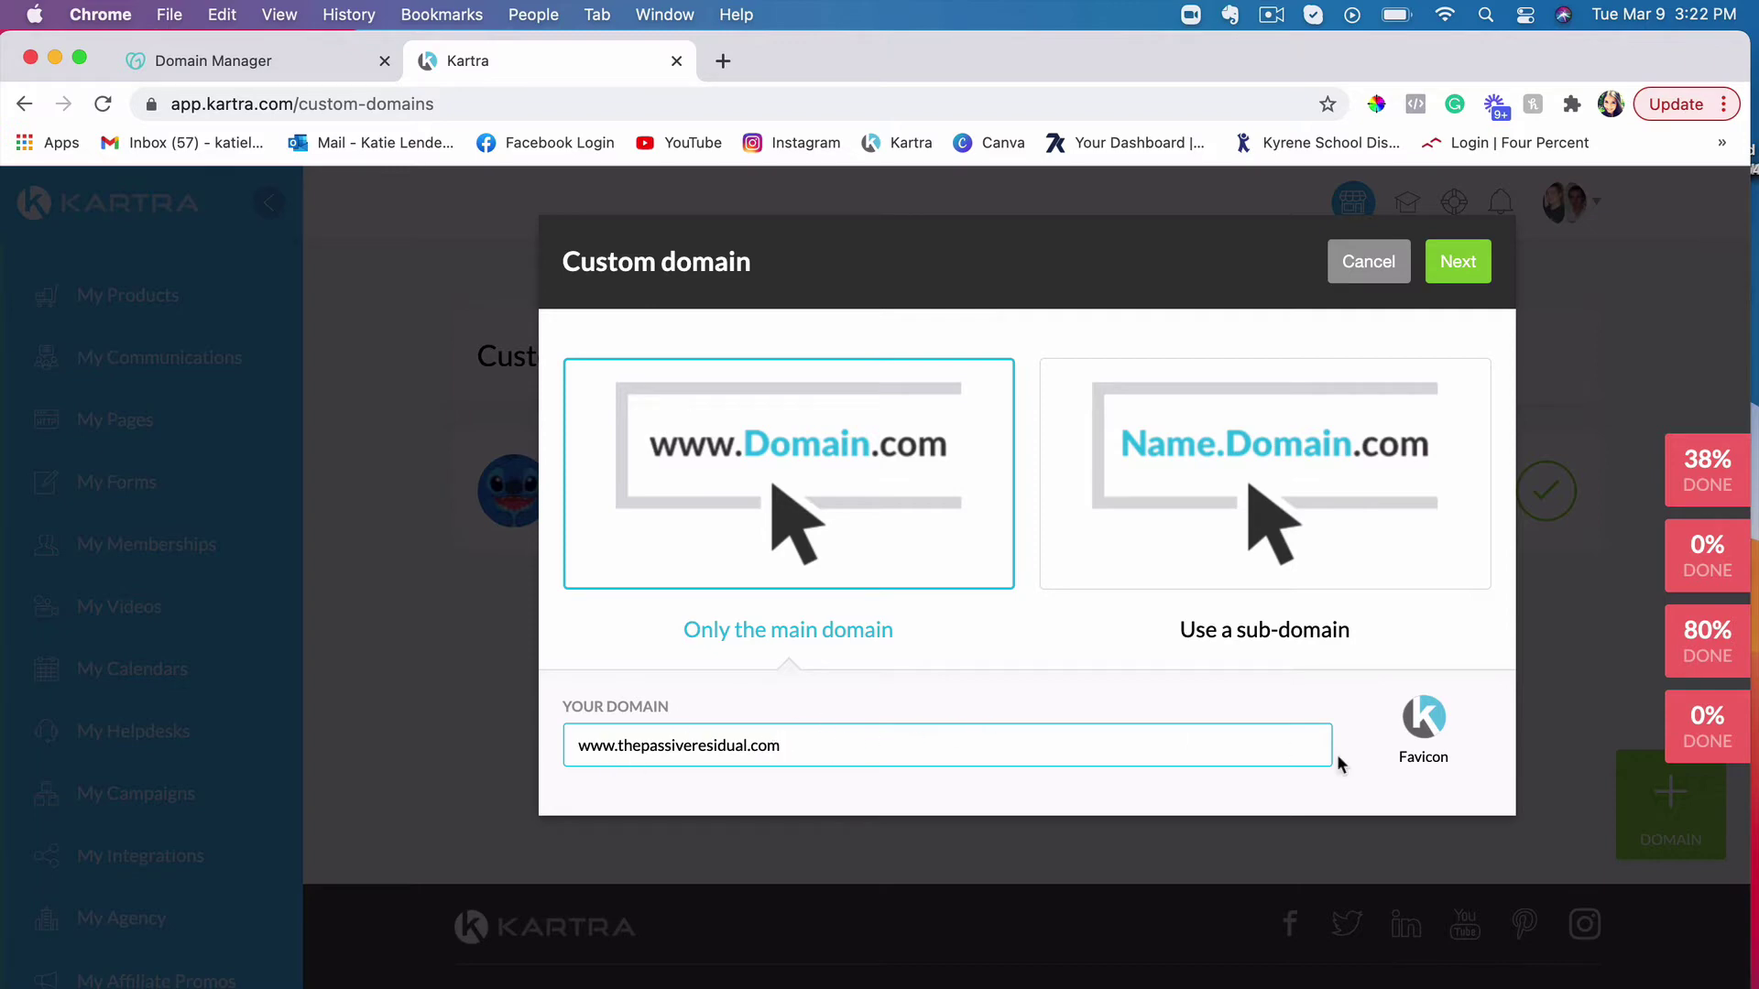
# Look at the favicon upload option without choosing a file, and continue to the domain linking instructions.
pyautogui.click(1426, 719)
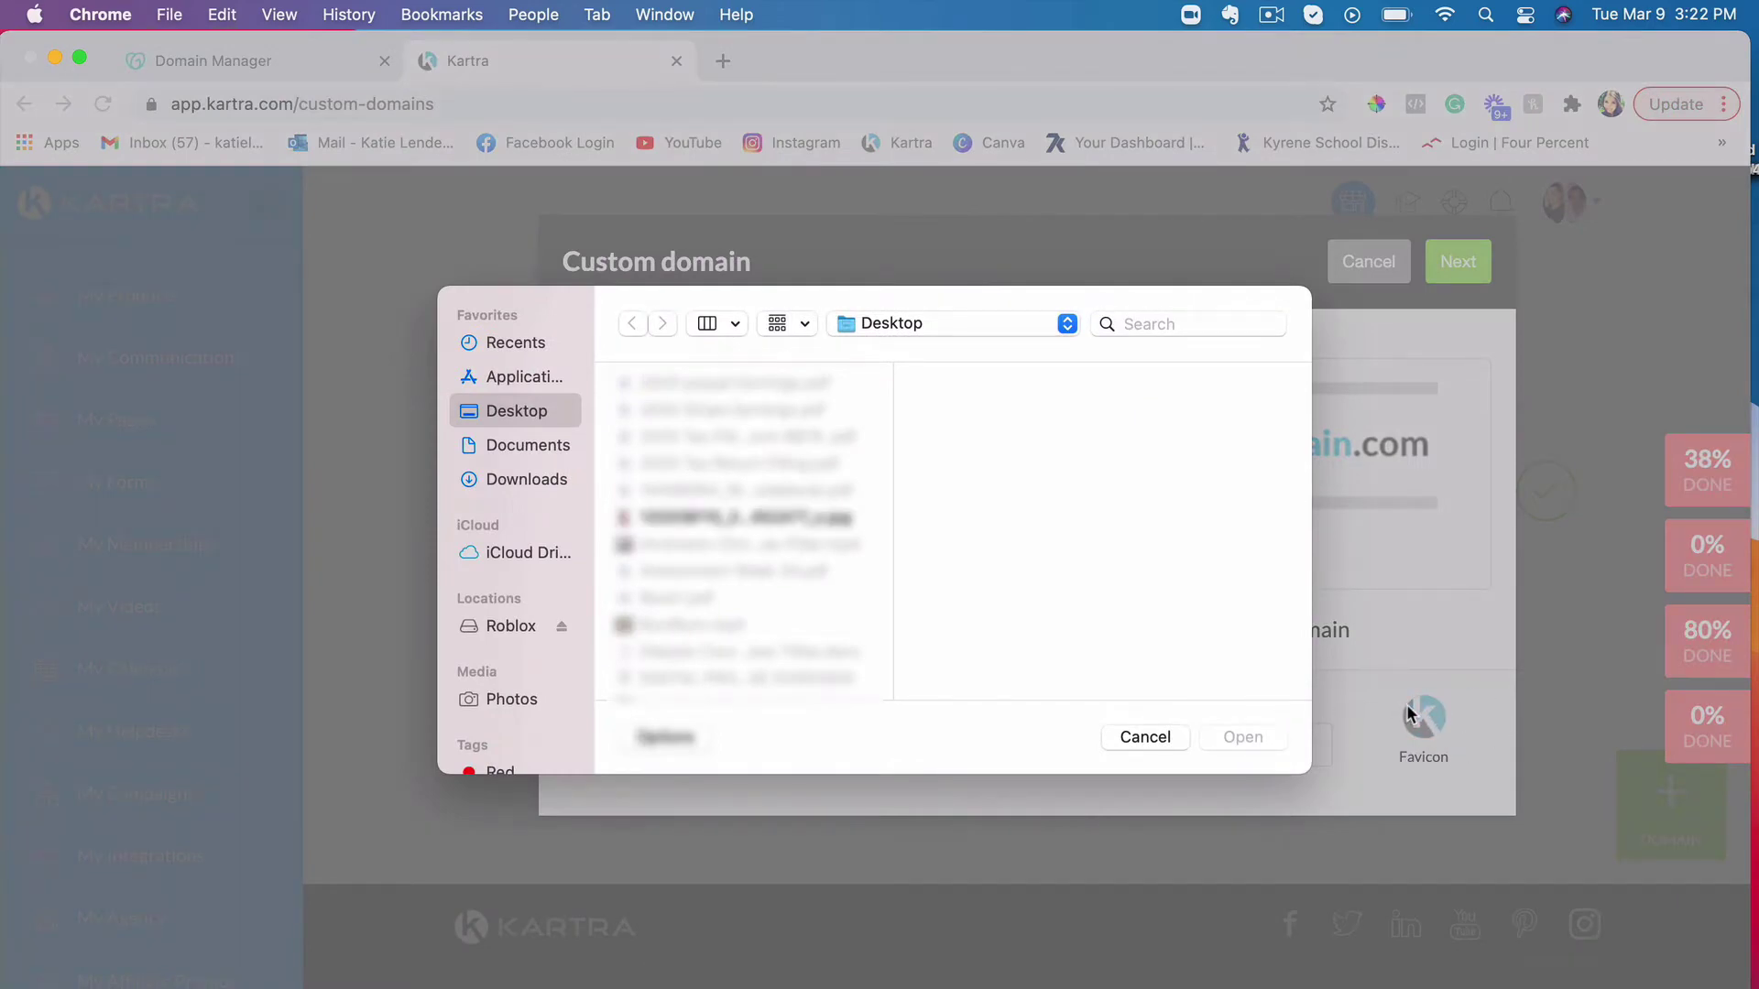
pyautogui.click(1132, 736)
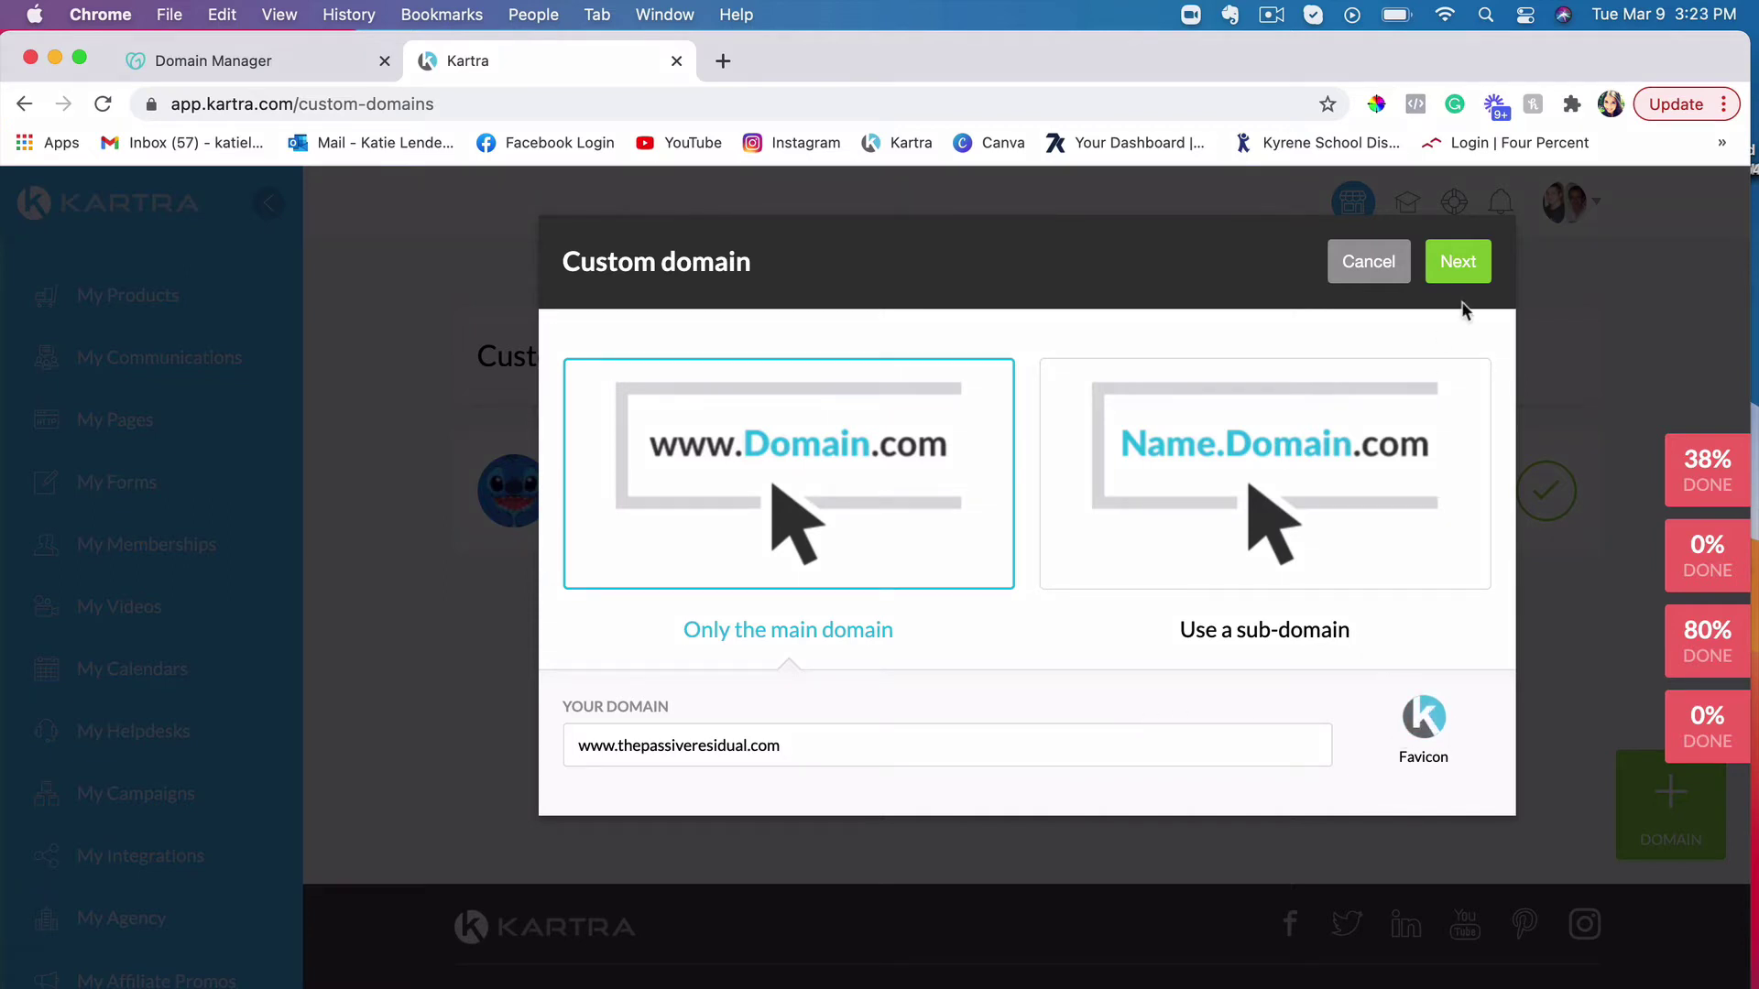
pyautogui.click(1470, 264)
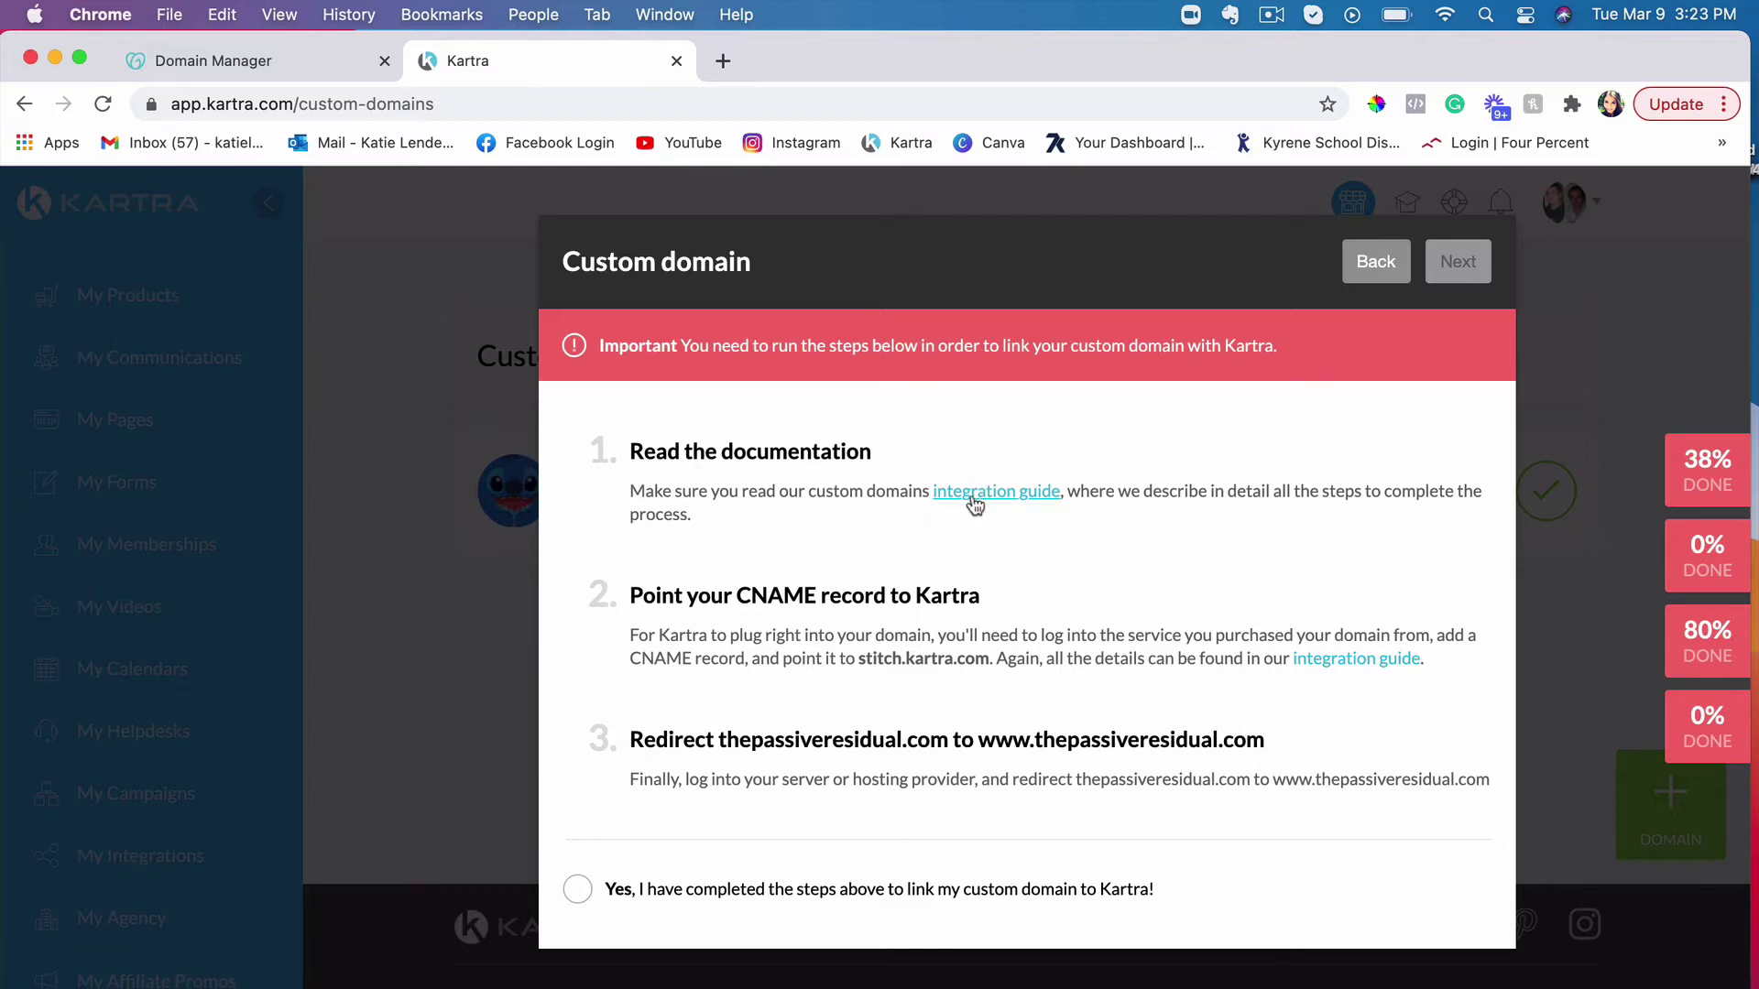
# Open the integration guide's custom domains section and read how to point the CNAME record to Kartra.
pyautogui.click(1020, 495)
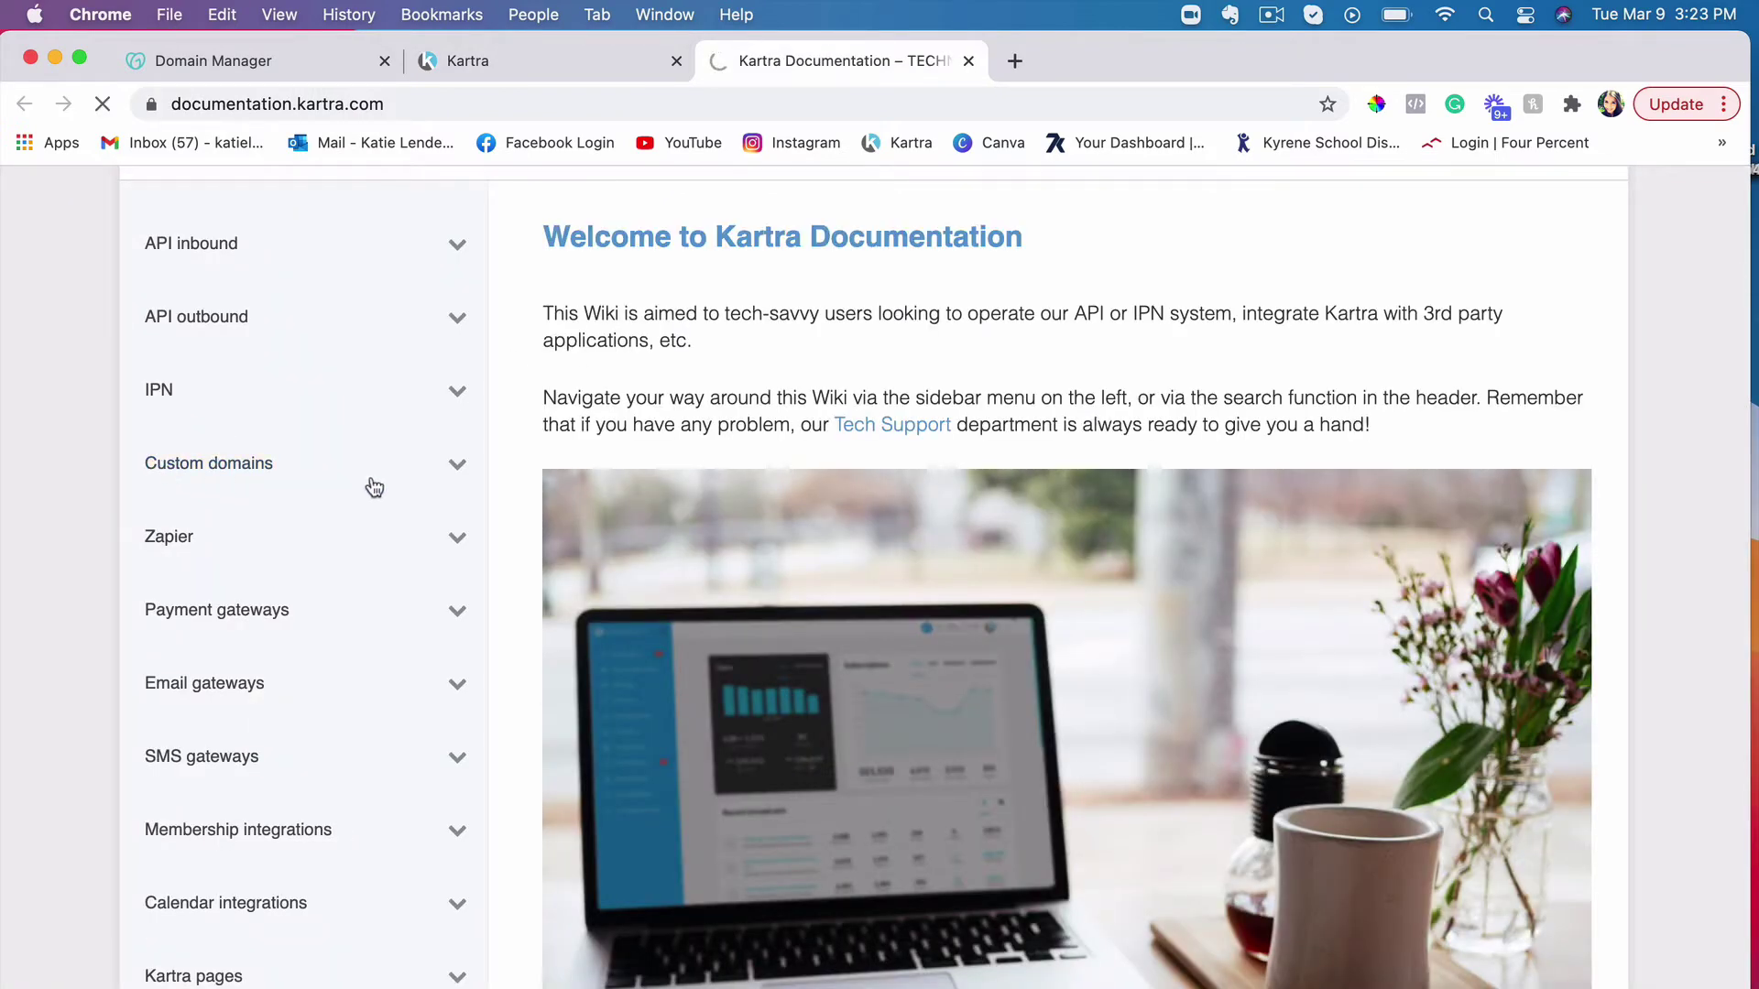
pyautogui.click(299, 475)
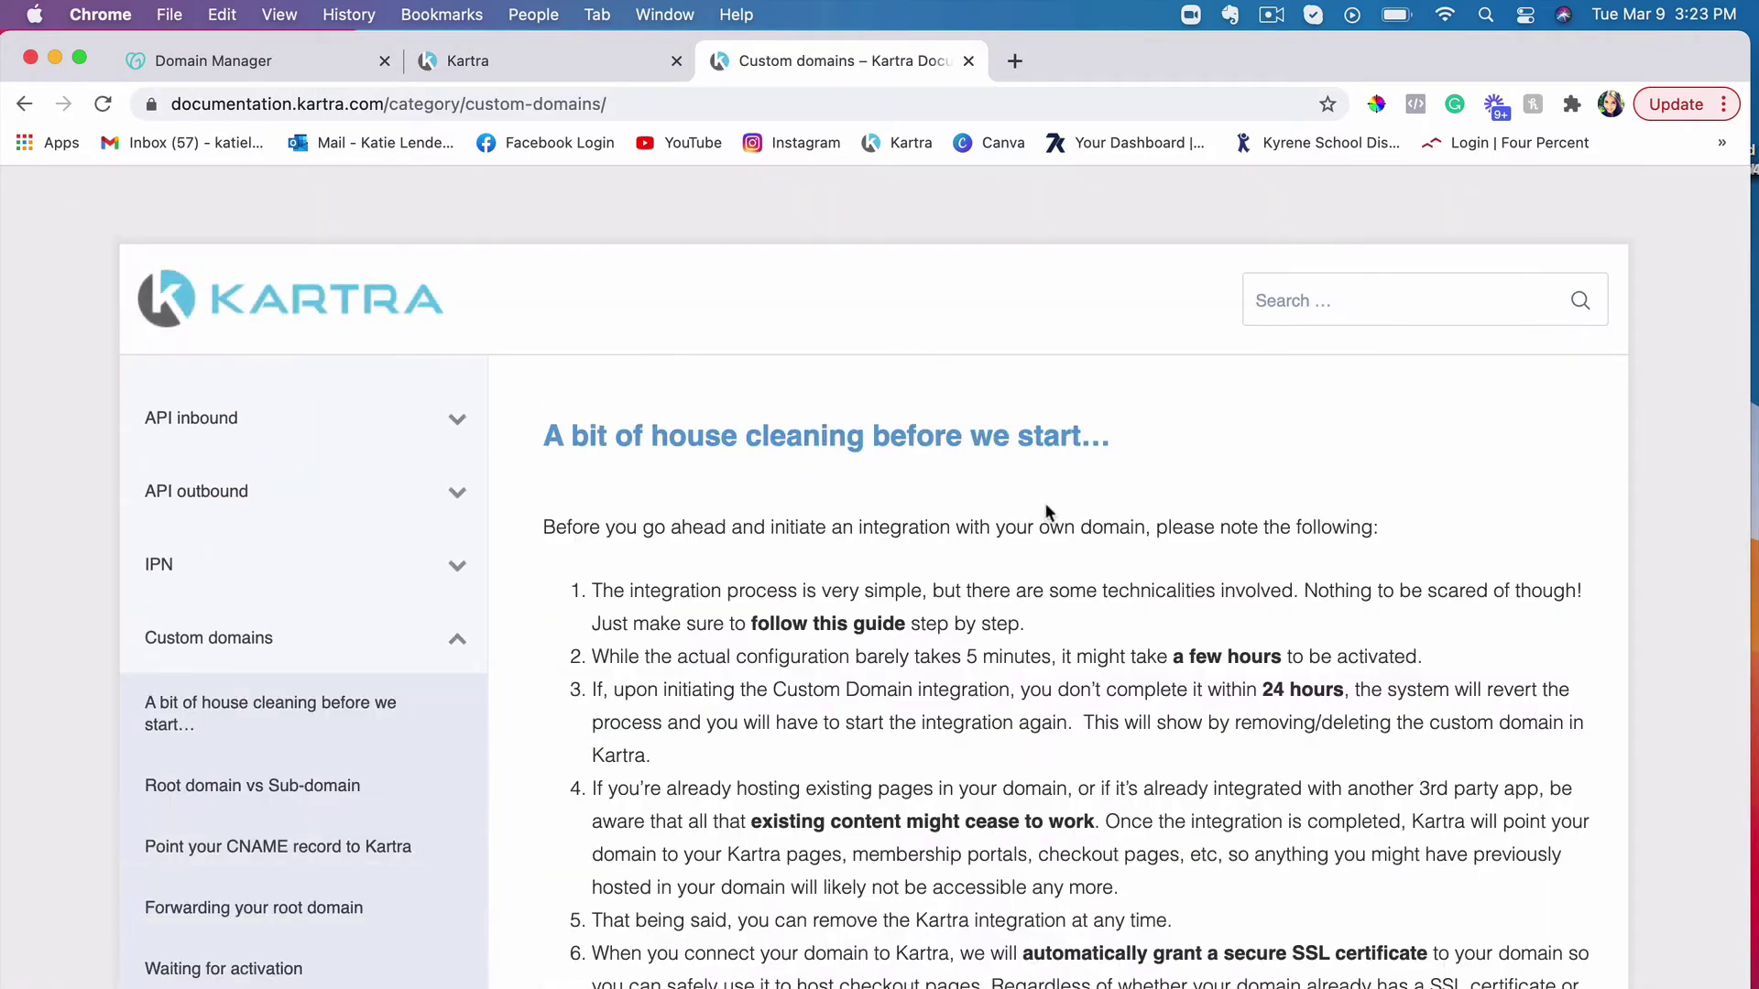
pyautogui.scroll(-7, 1049, 518)
pyautogui.scroll(-13, 1044, 502)
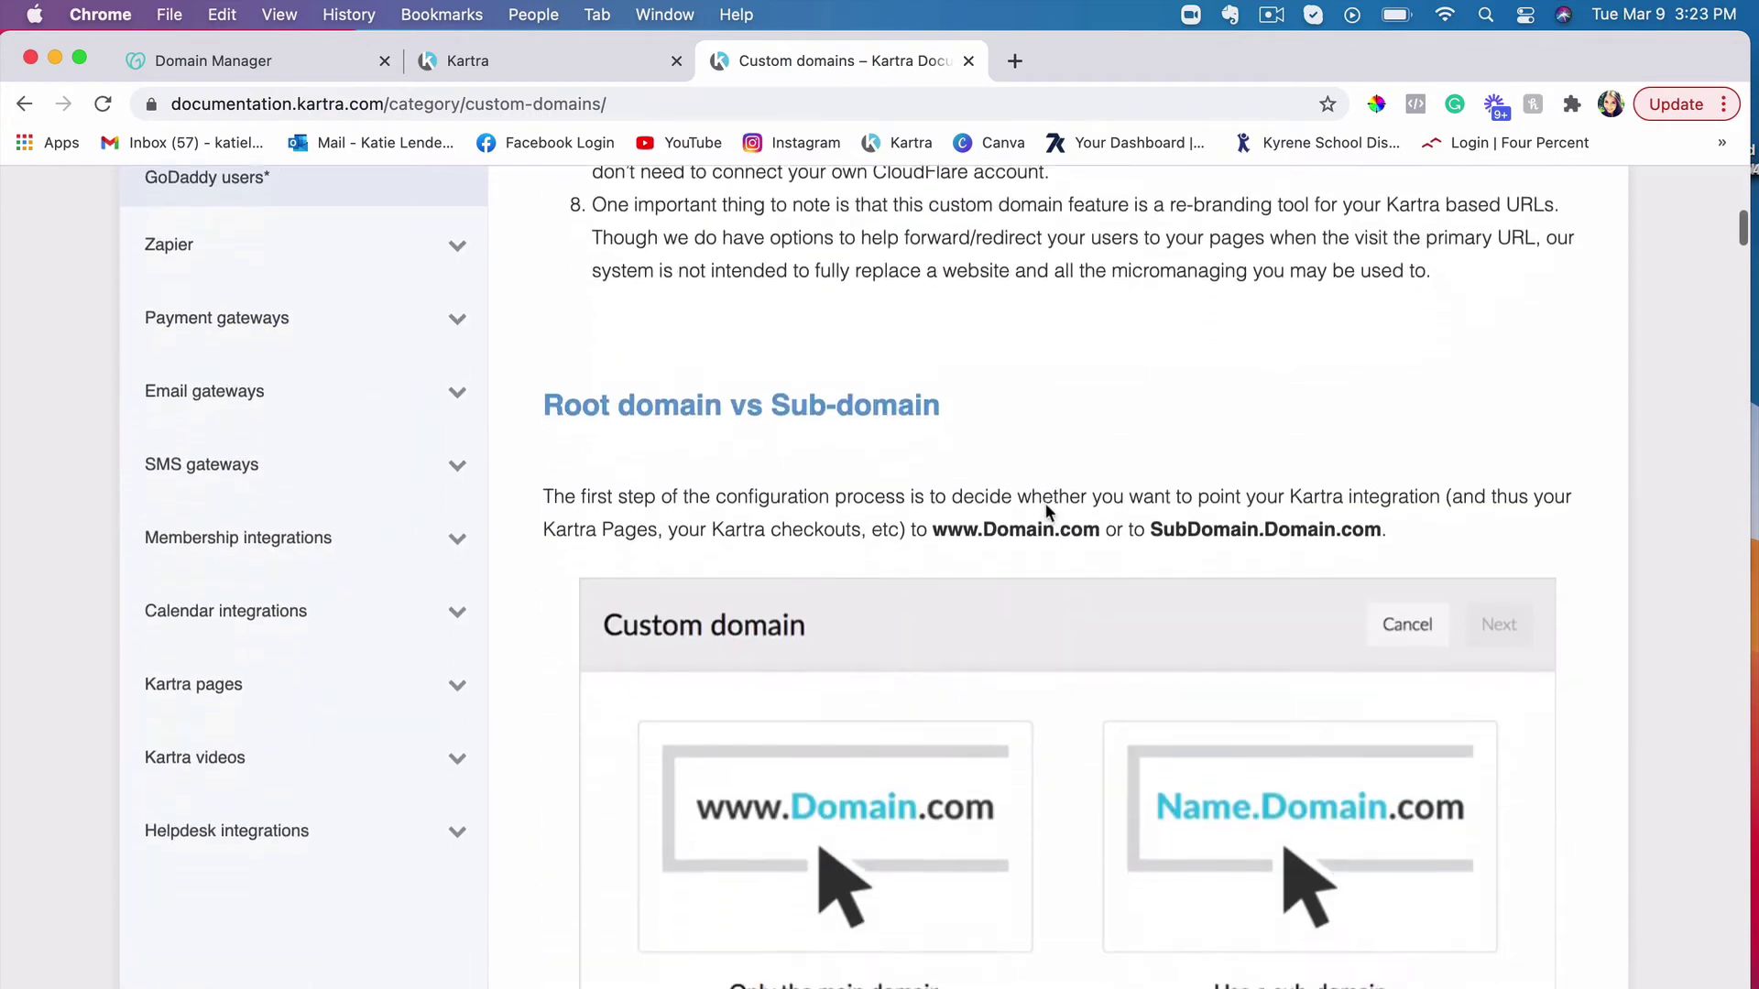
pyautogui.scroll(-5, 1038, 458)
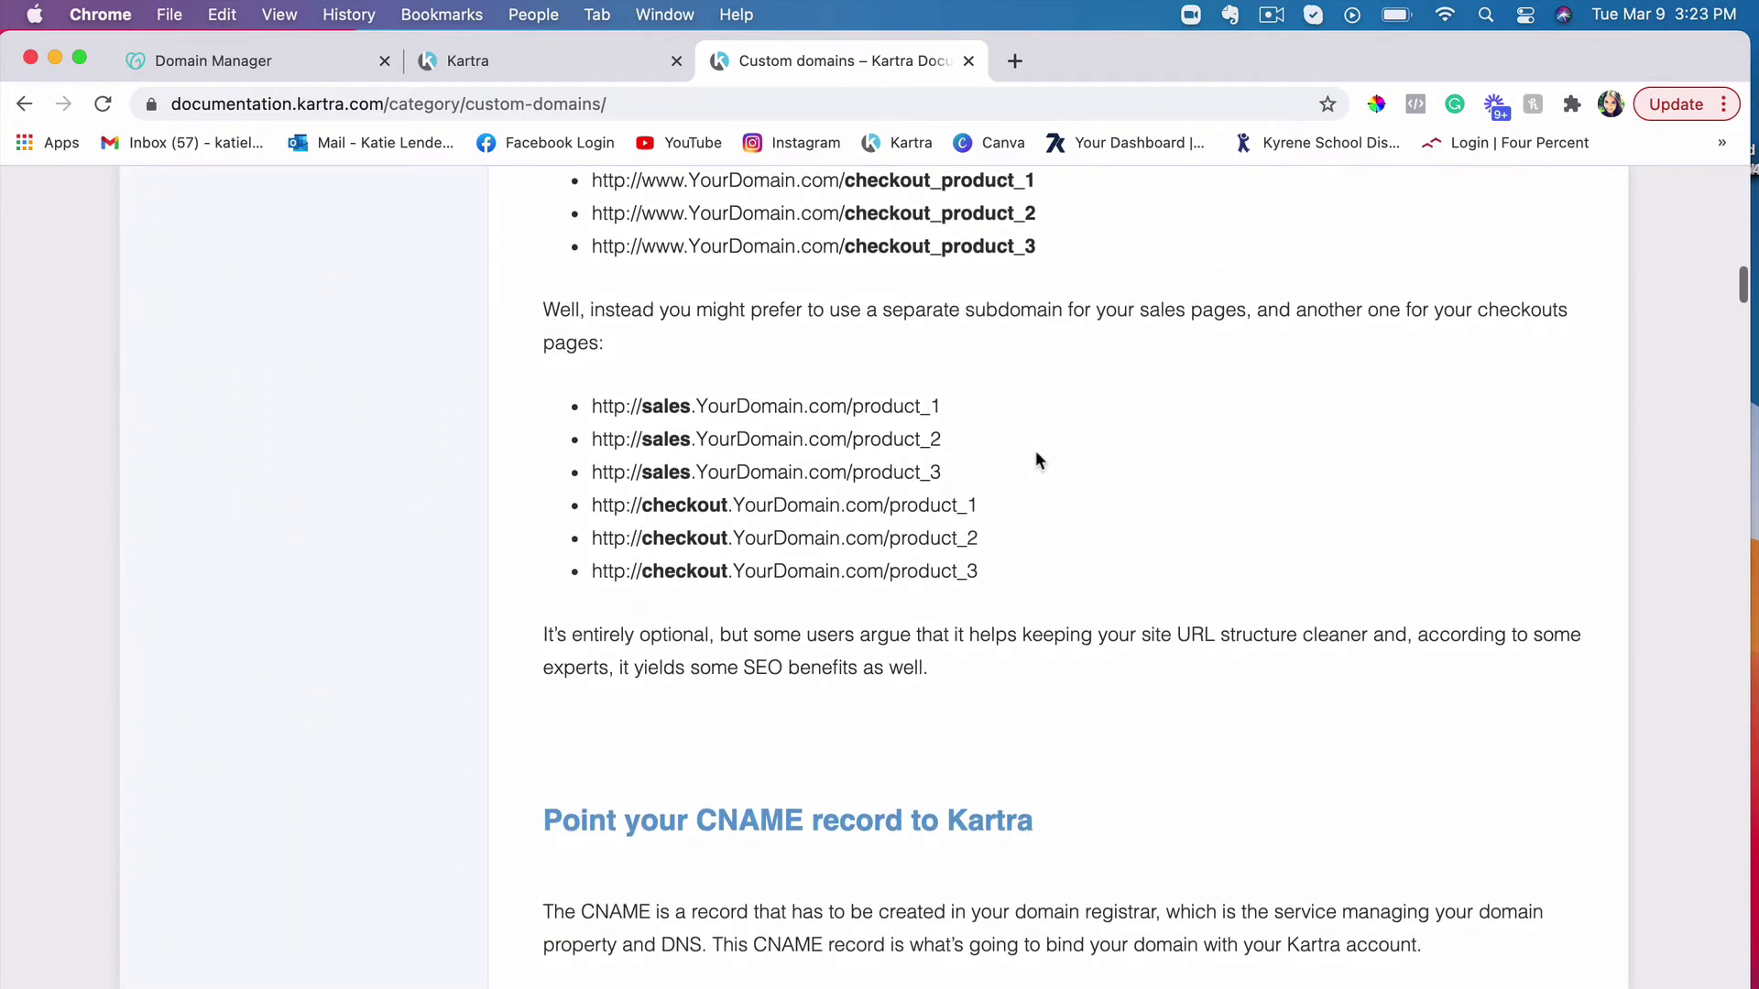
pyautogui.scroll(-5, 1035, 449)
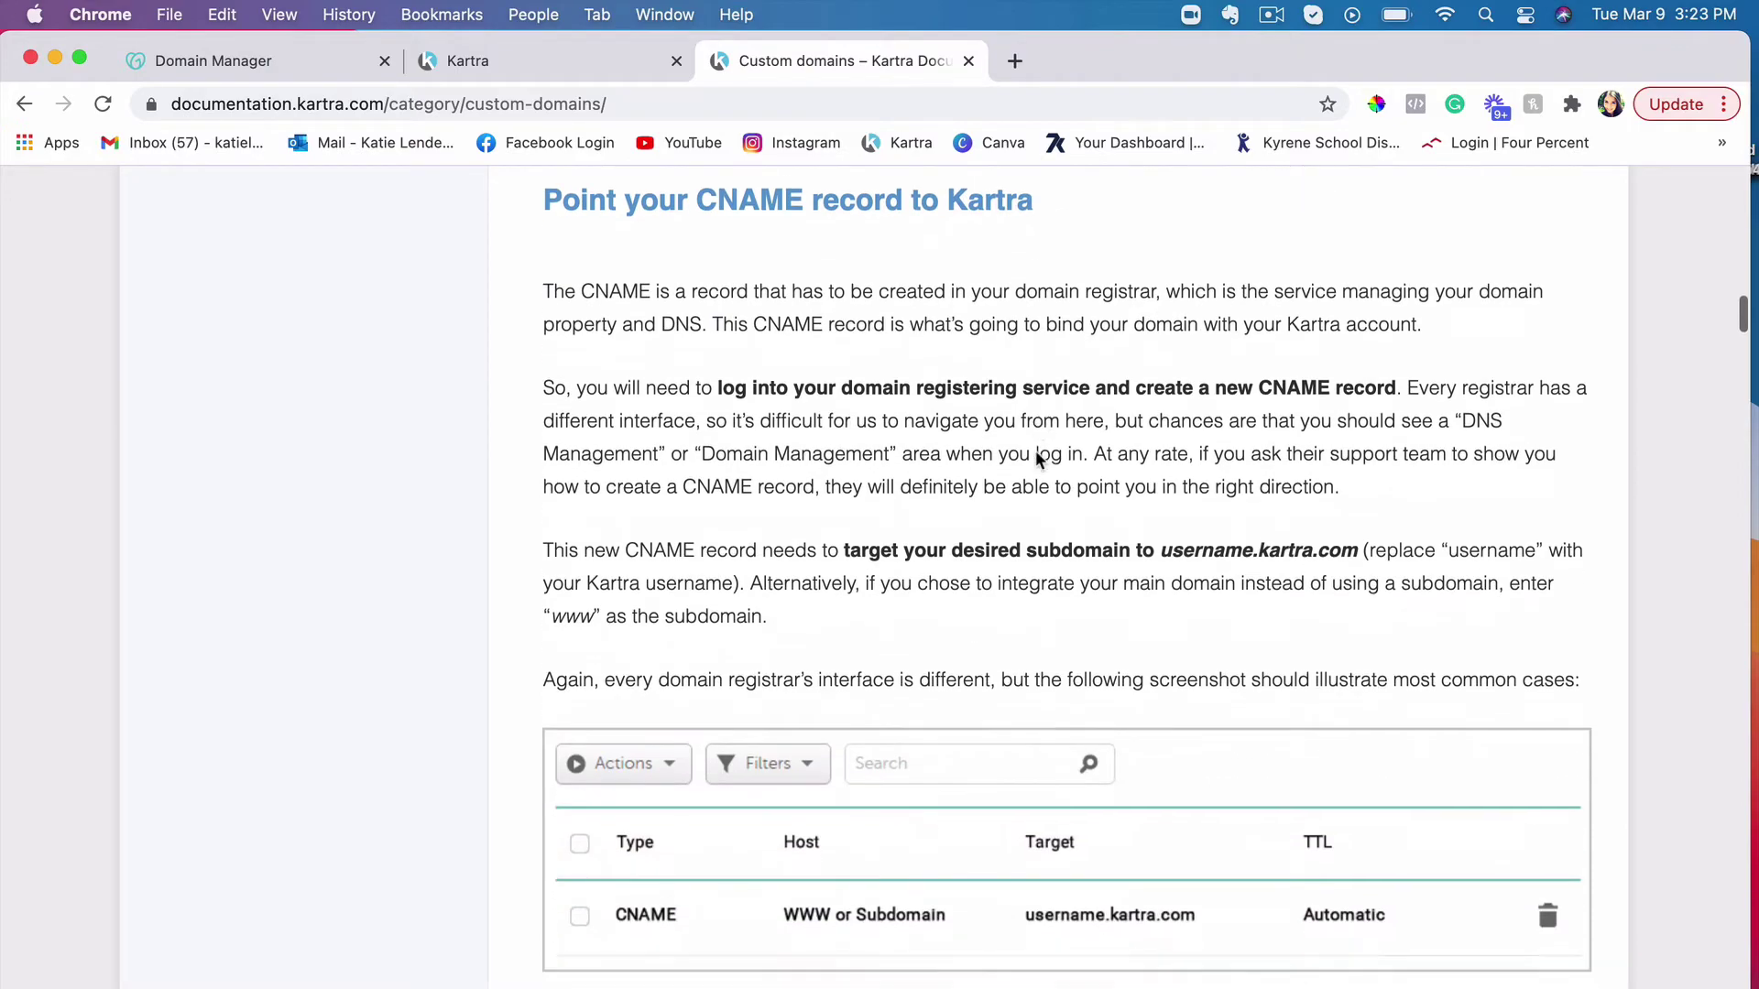
pyautogui.scroll(4, 1035, 449)
pyautogui.scroll(-1, 1036, 448)
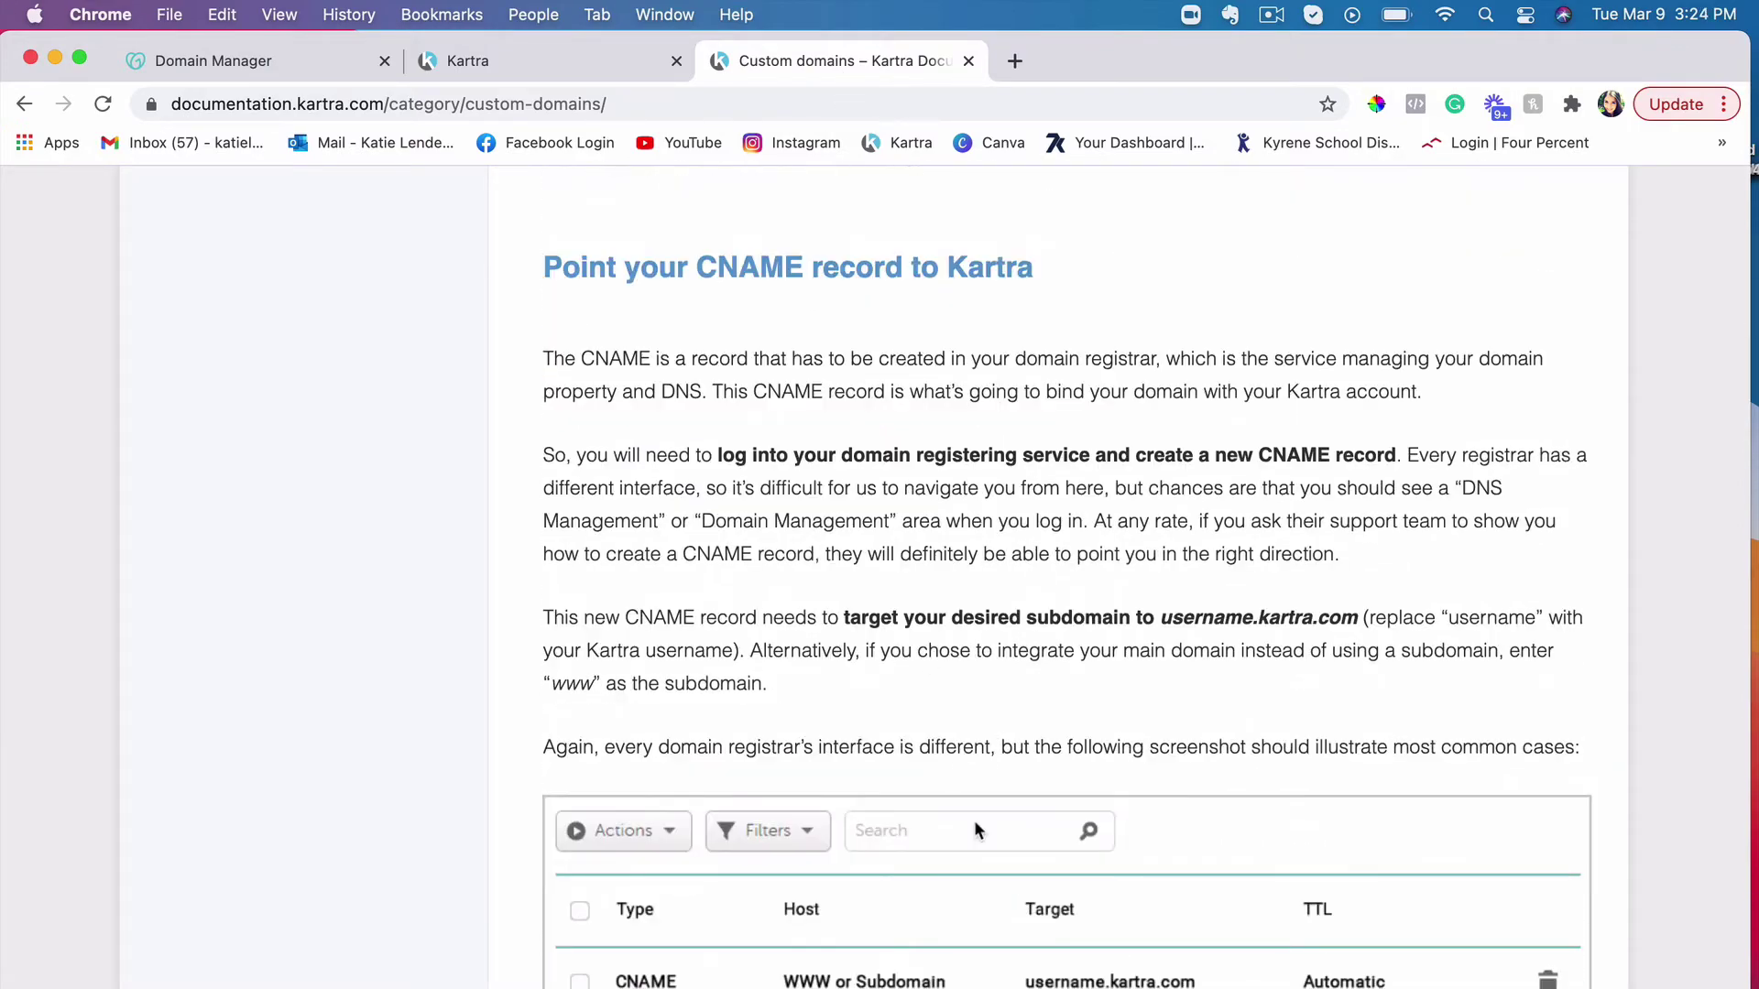
pyautogui.scroll(-3, 975, 830)
pyautogui.scroll(9, 974, 830)
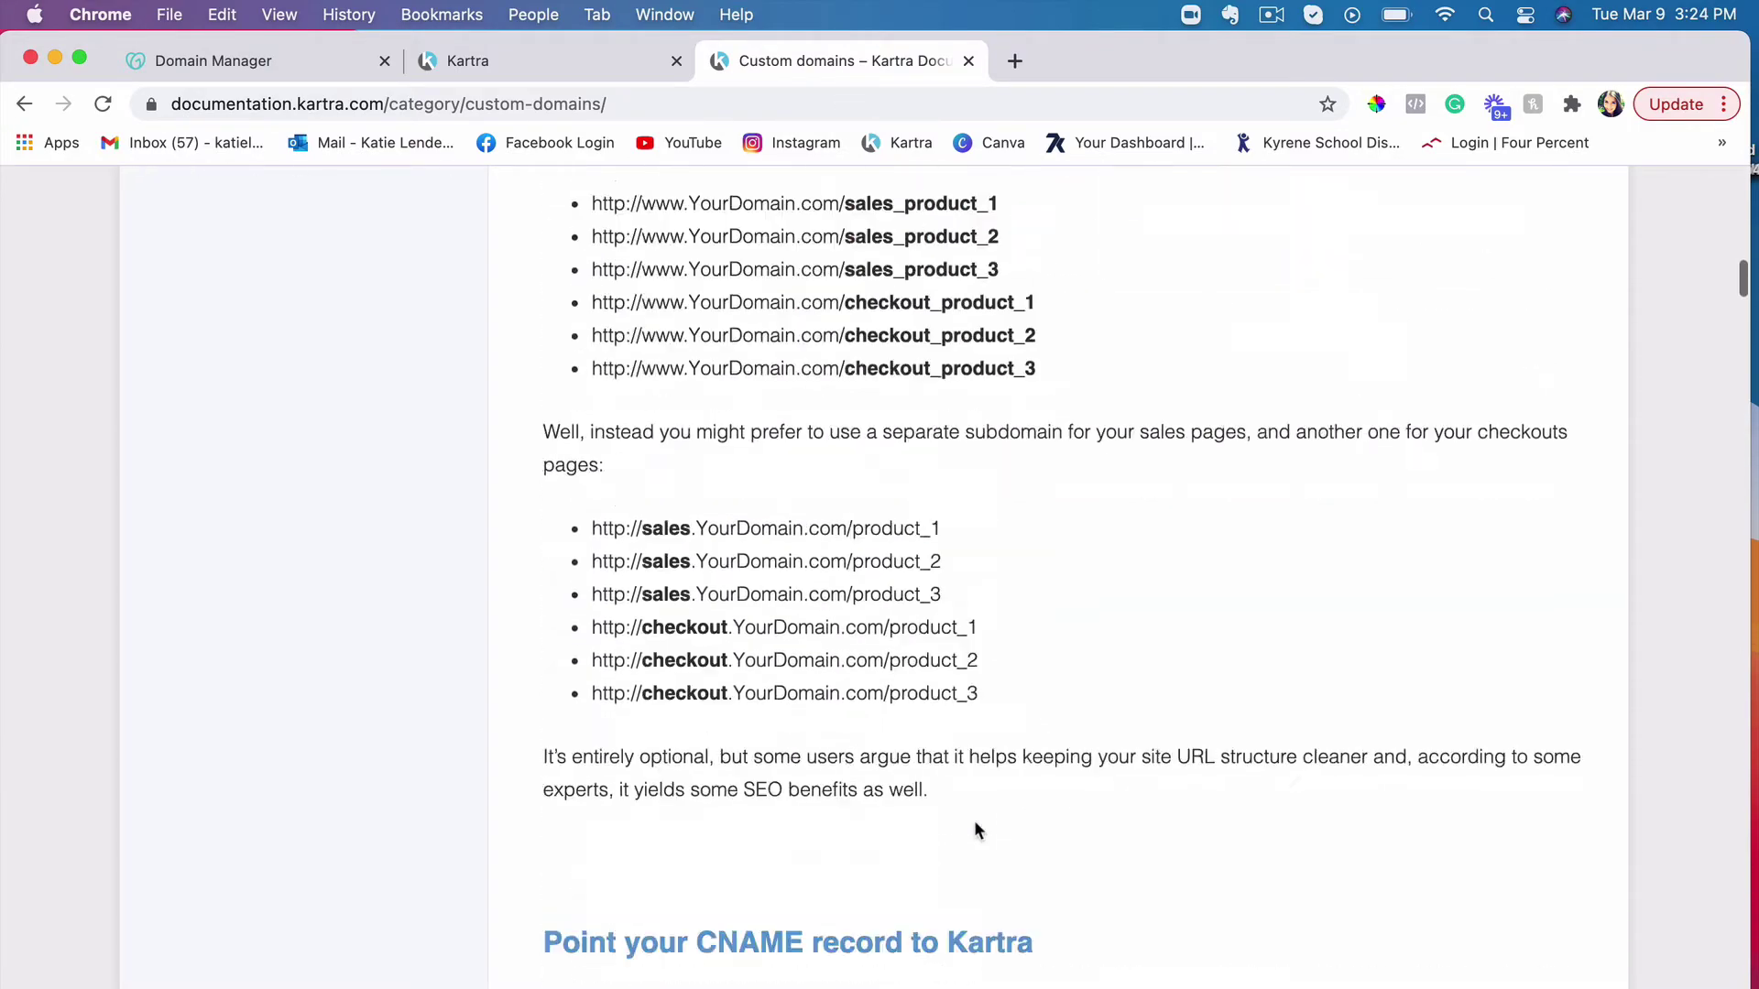
pyautogui.scroll(-9, 975, 830)
pyautogui.scroll(5, 975, 830)
pyautogui.scroll(-2, 975, 821)
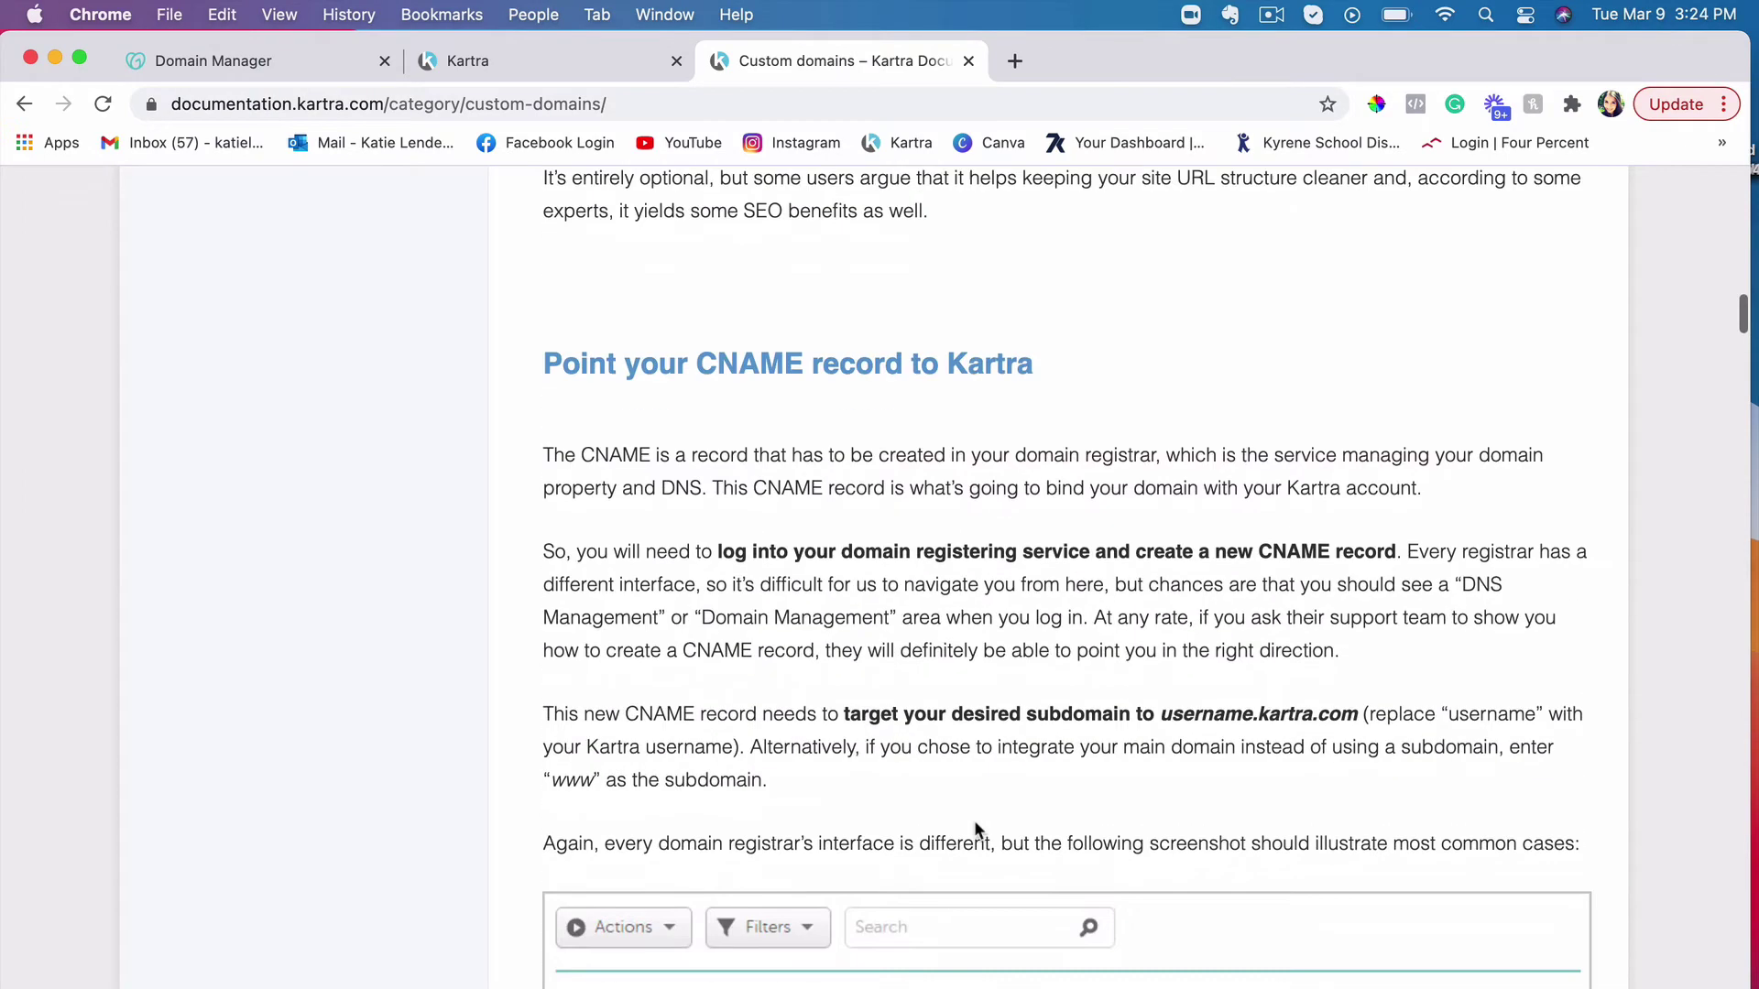
pyautogui.scroll(-5, 975, 821)
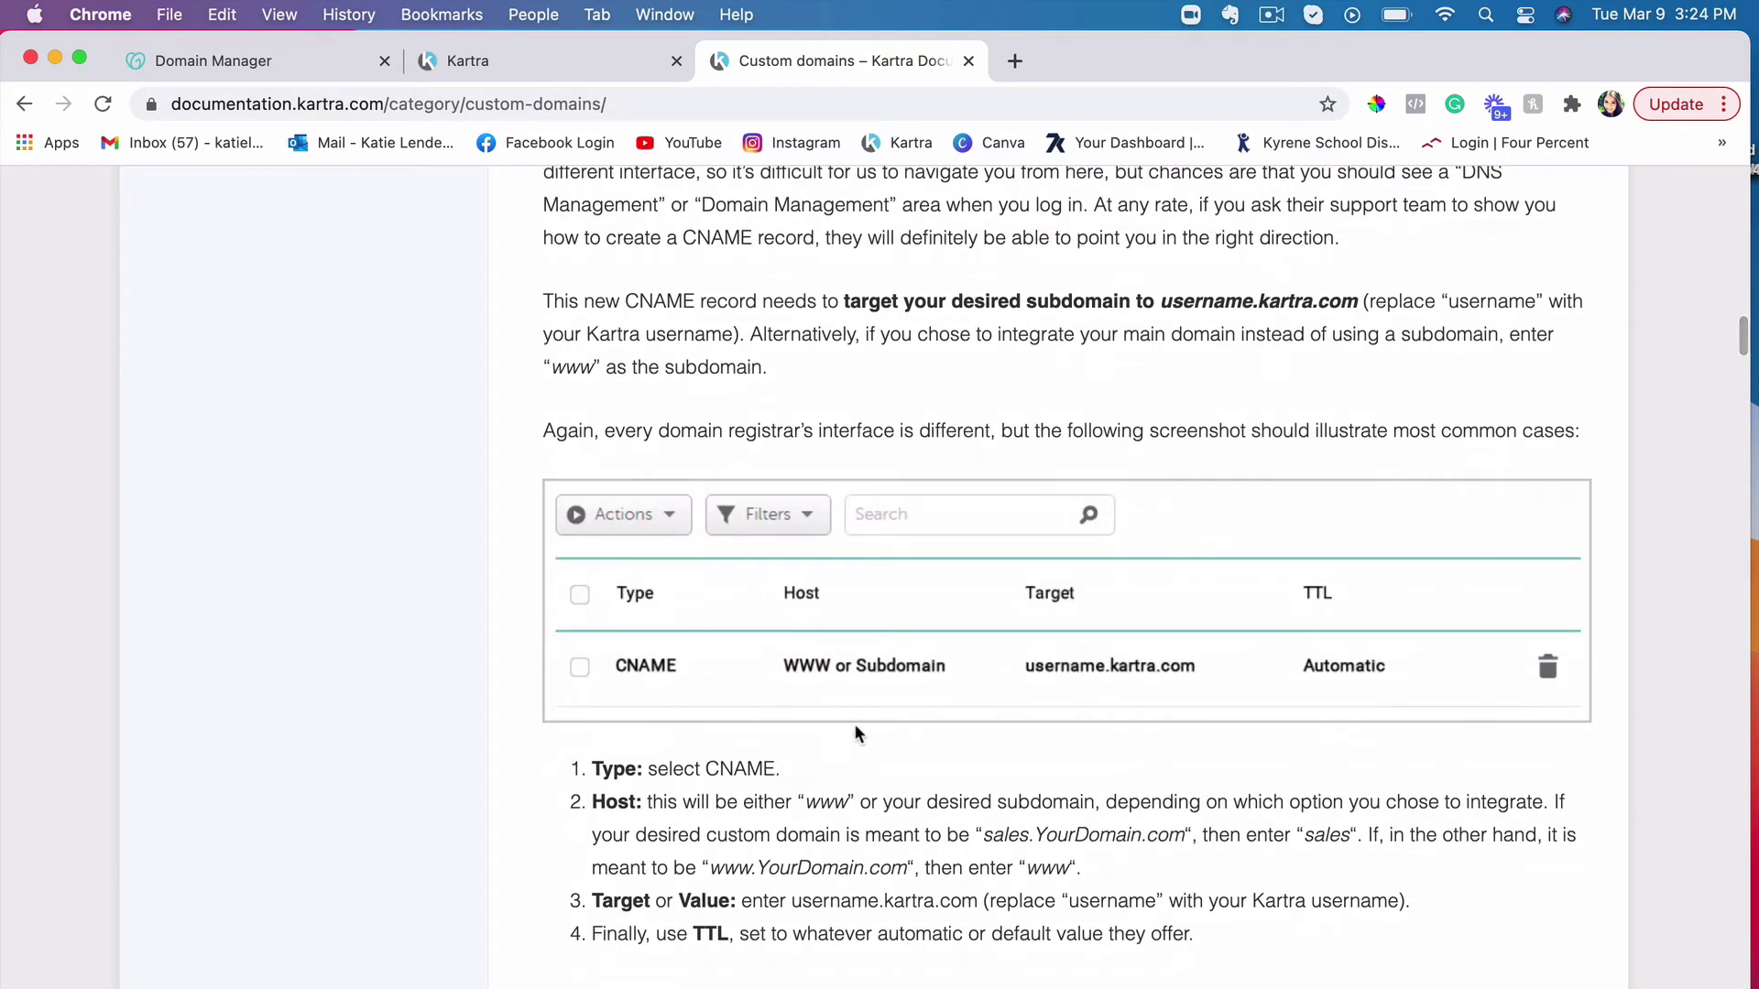
pyautogui.scroll(-3, 711, 651)
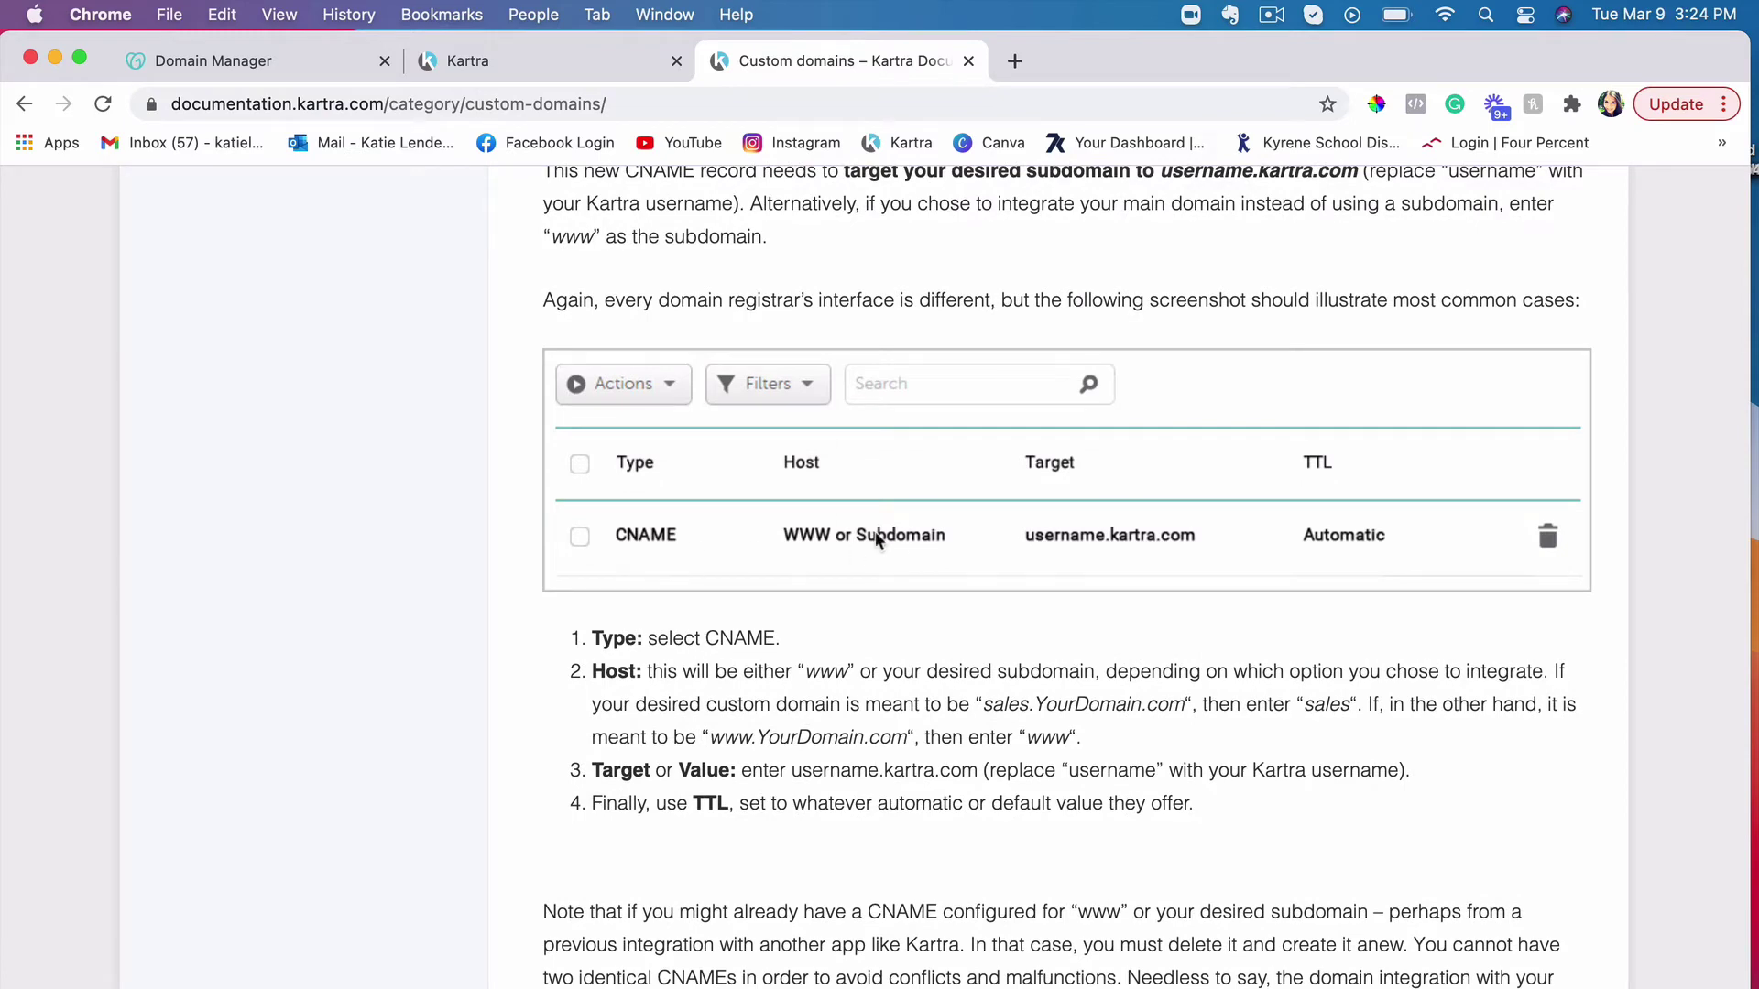
# Switch to GoDaddy and open the DNS management page for thepassiveresidual.com.
pyautogui.click(222, 63)
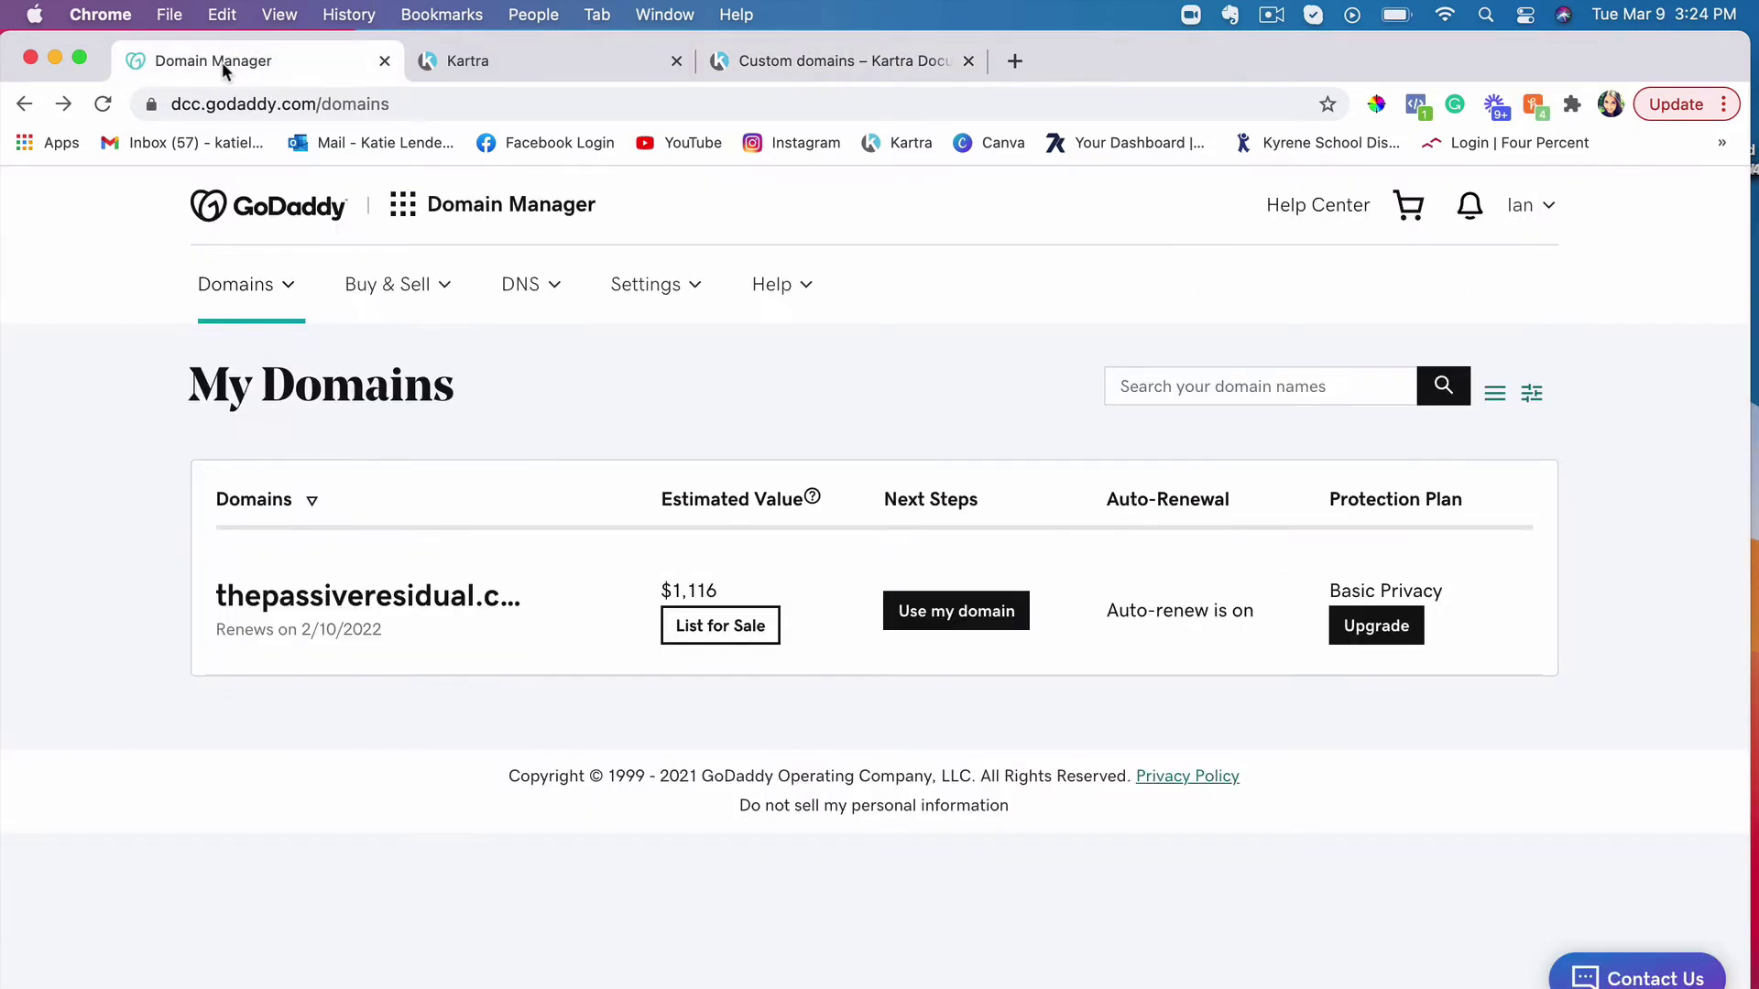
pyautogui.click(339, 603)
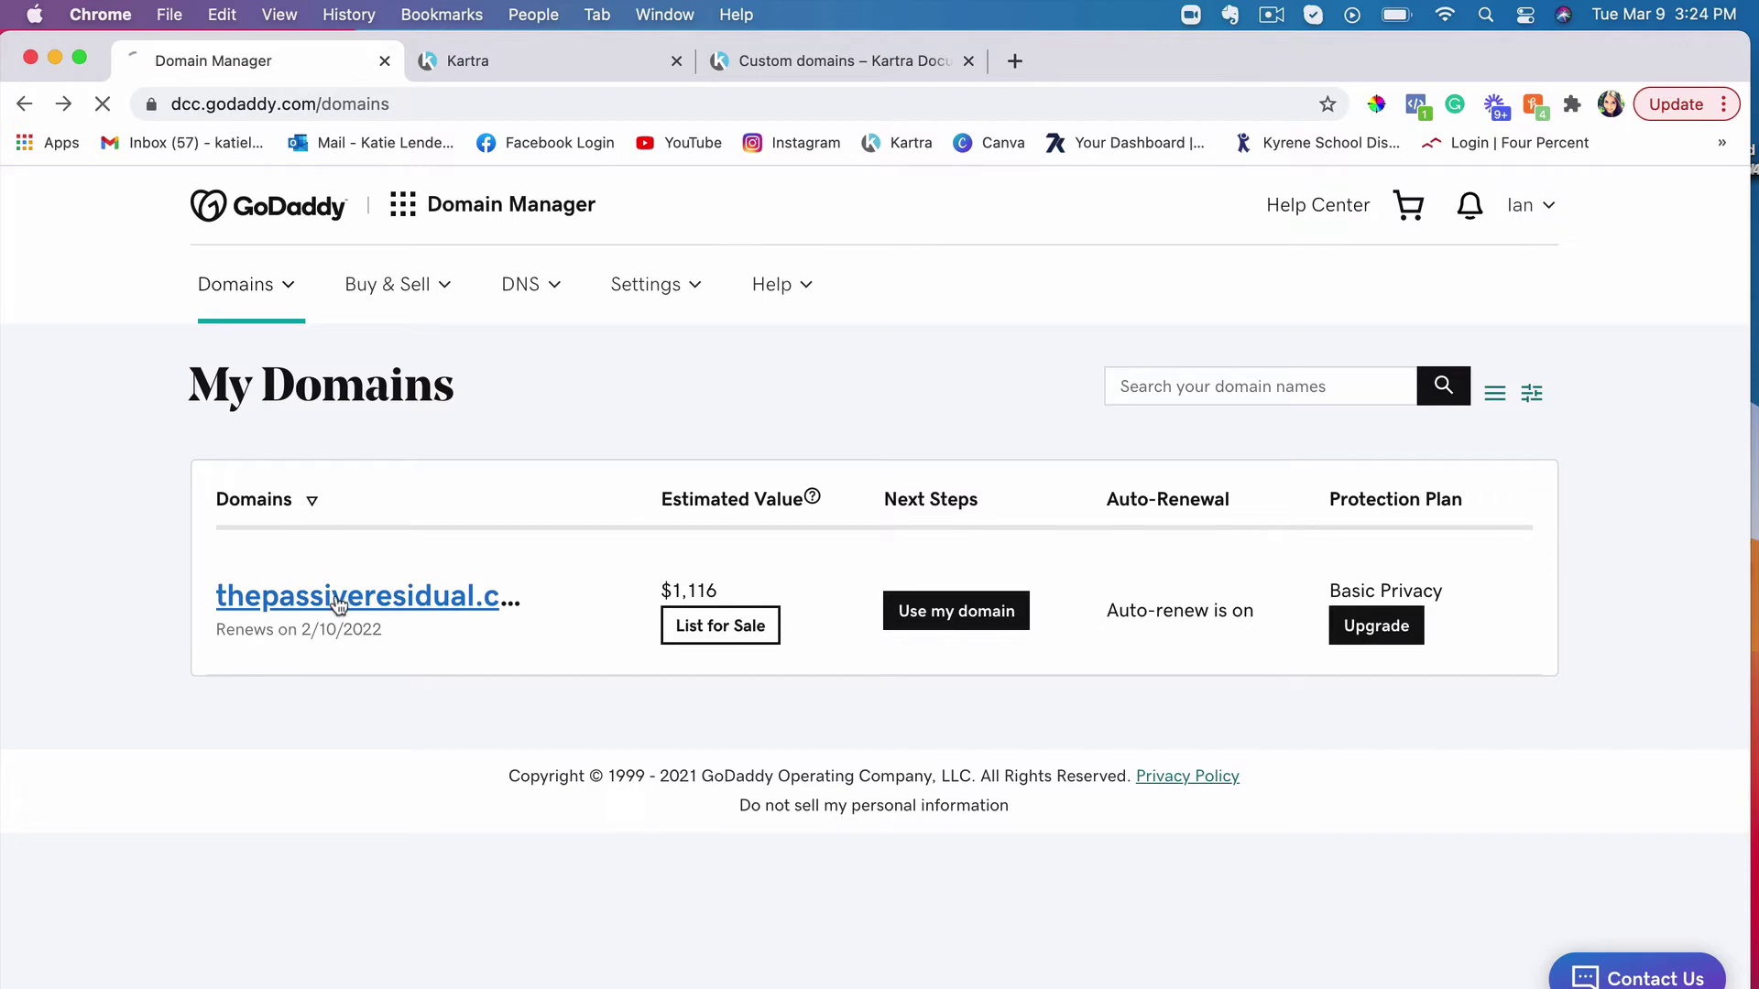
pyautogui.scroll(-10, 789, 586)
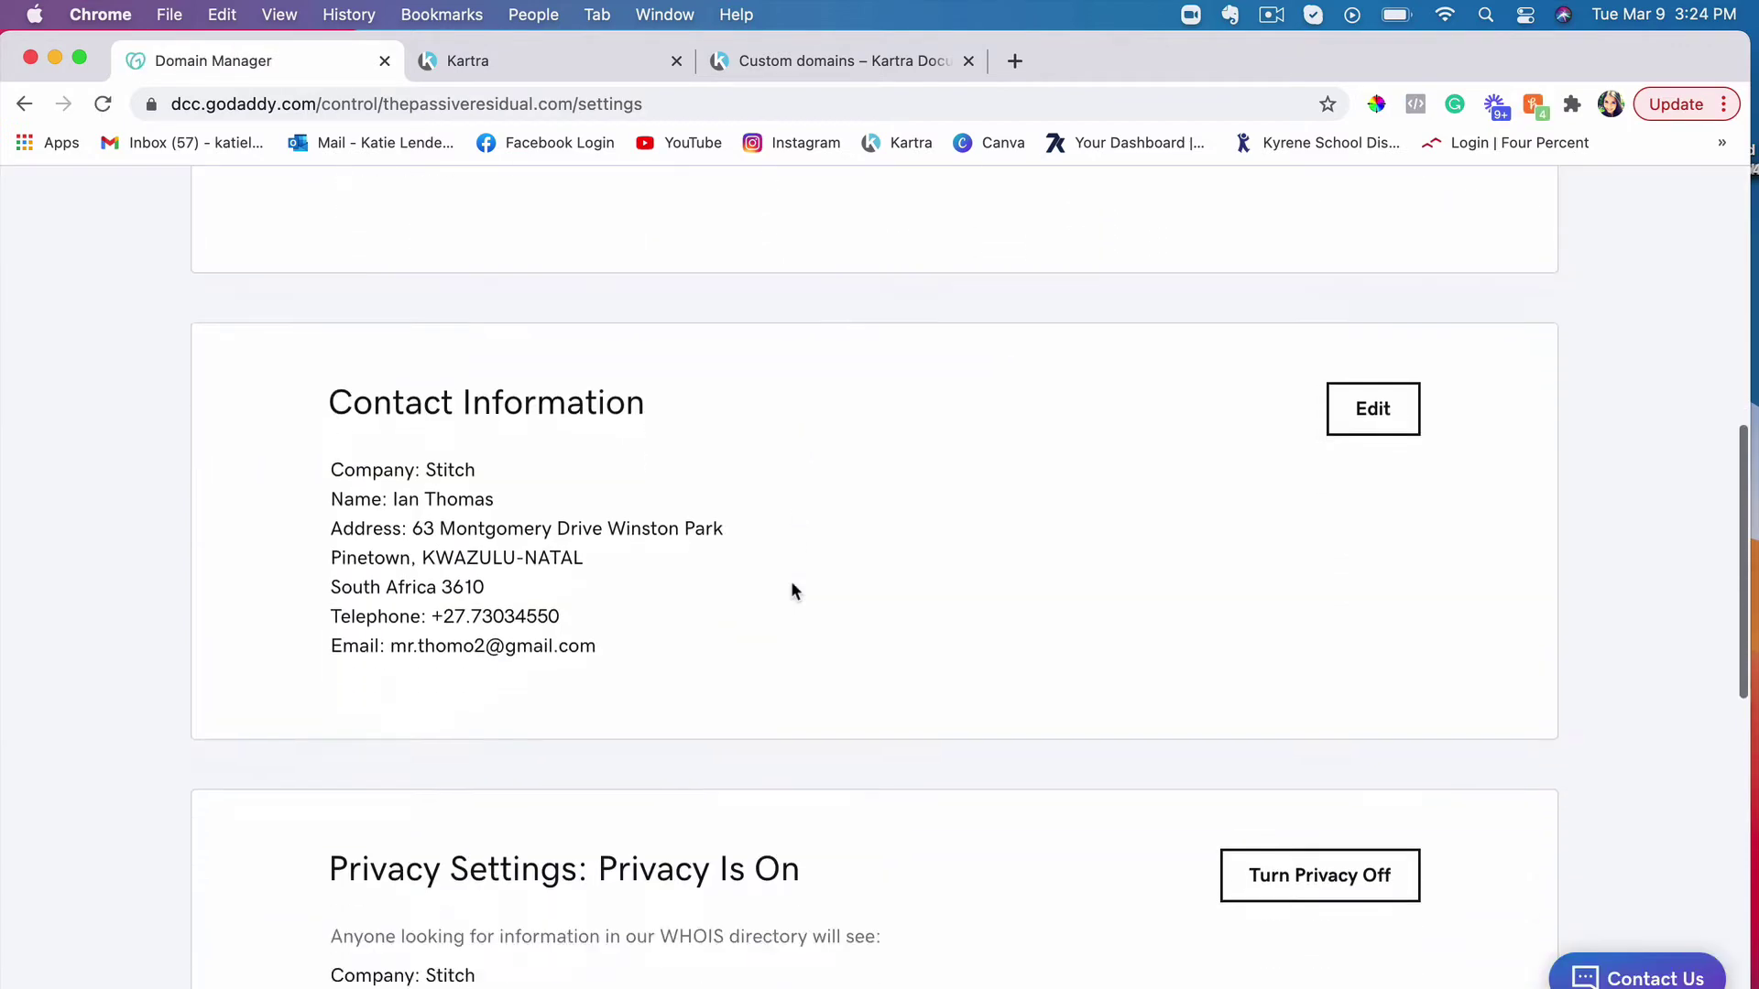
pyautogui.scroll(-2, 792, 590)
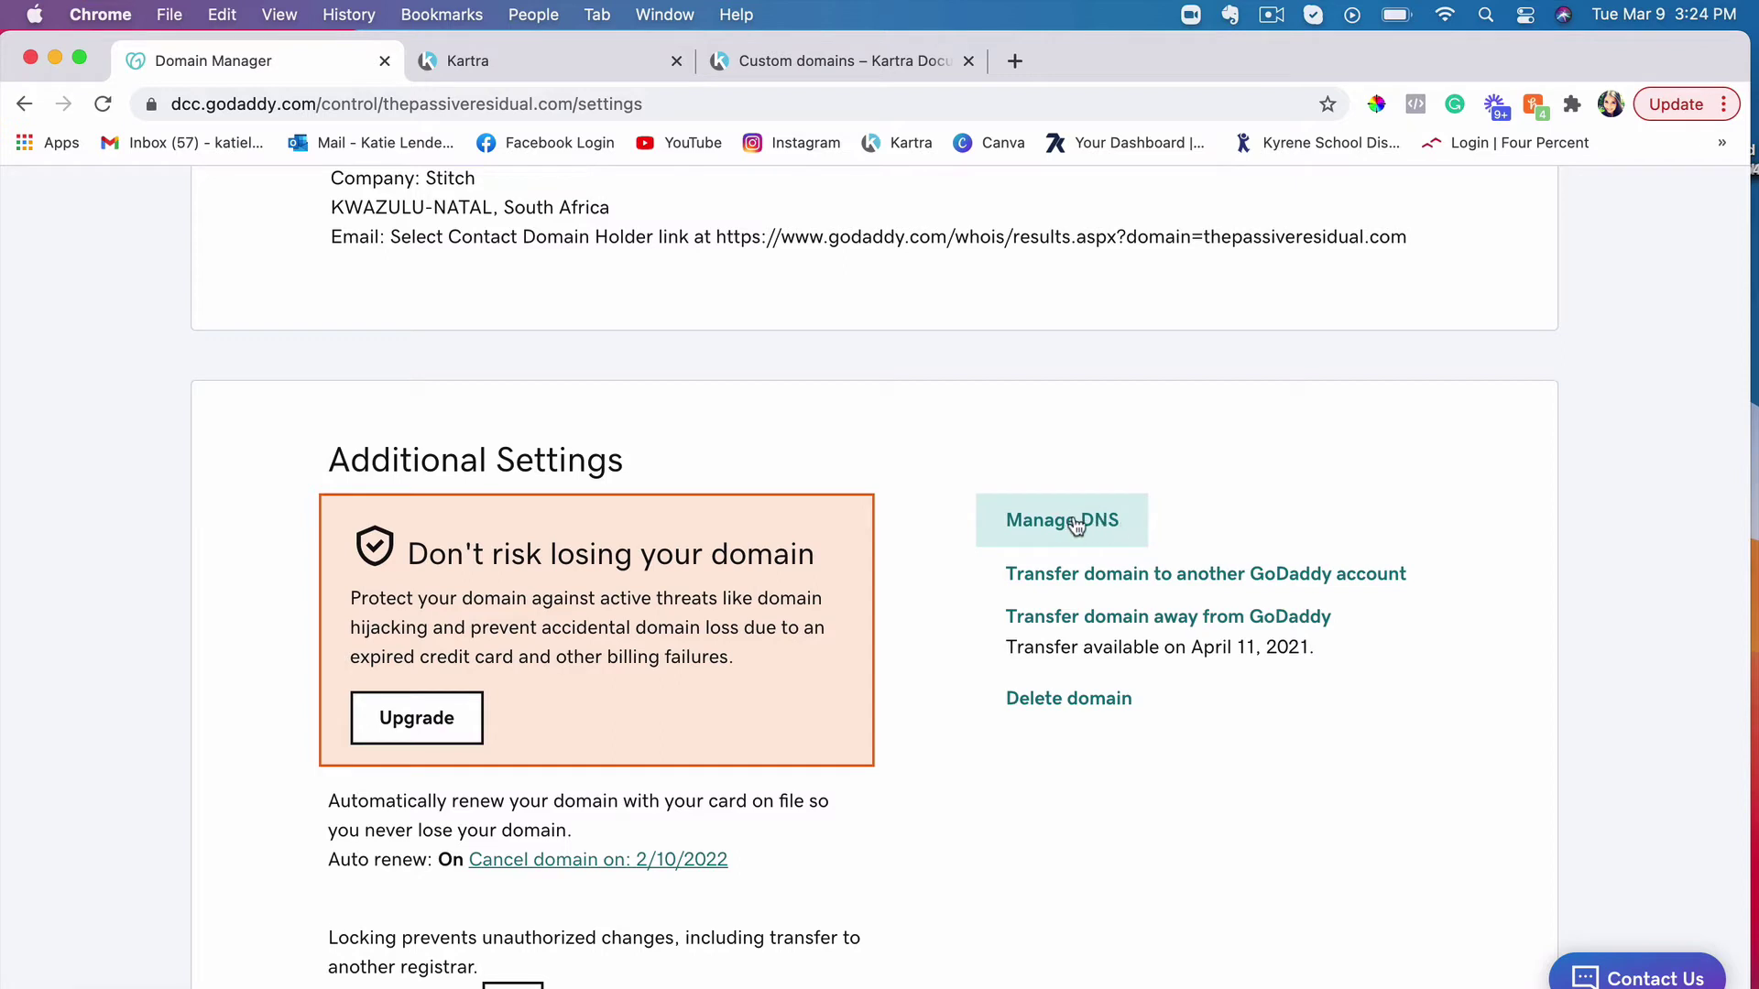
pyautogui.click(1047, 525)
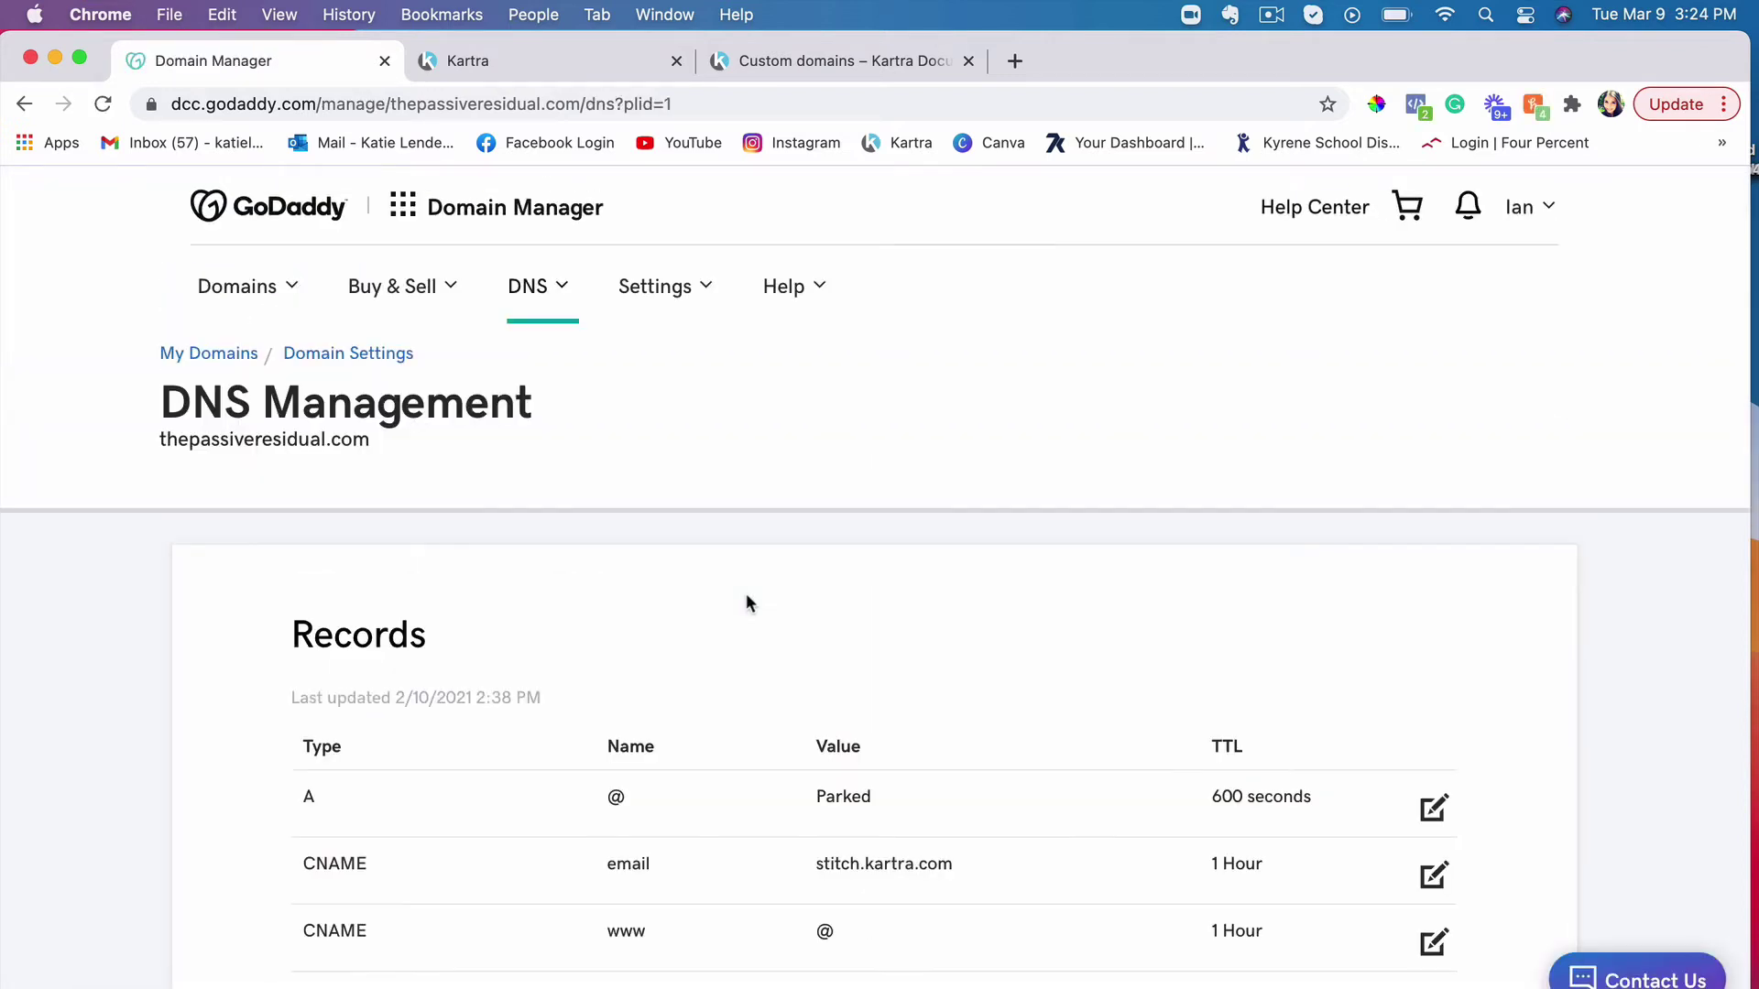
# Review the existing DNS records, and start a new record with the type CNAME.
pyautogui.scroll(-4, 747, 595)
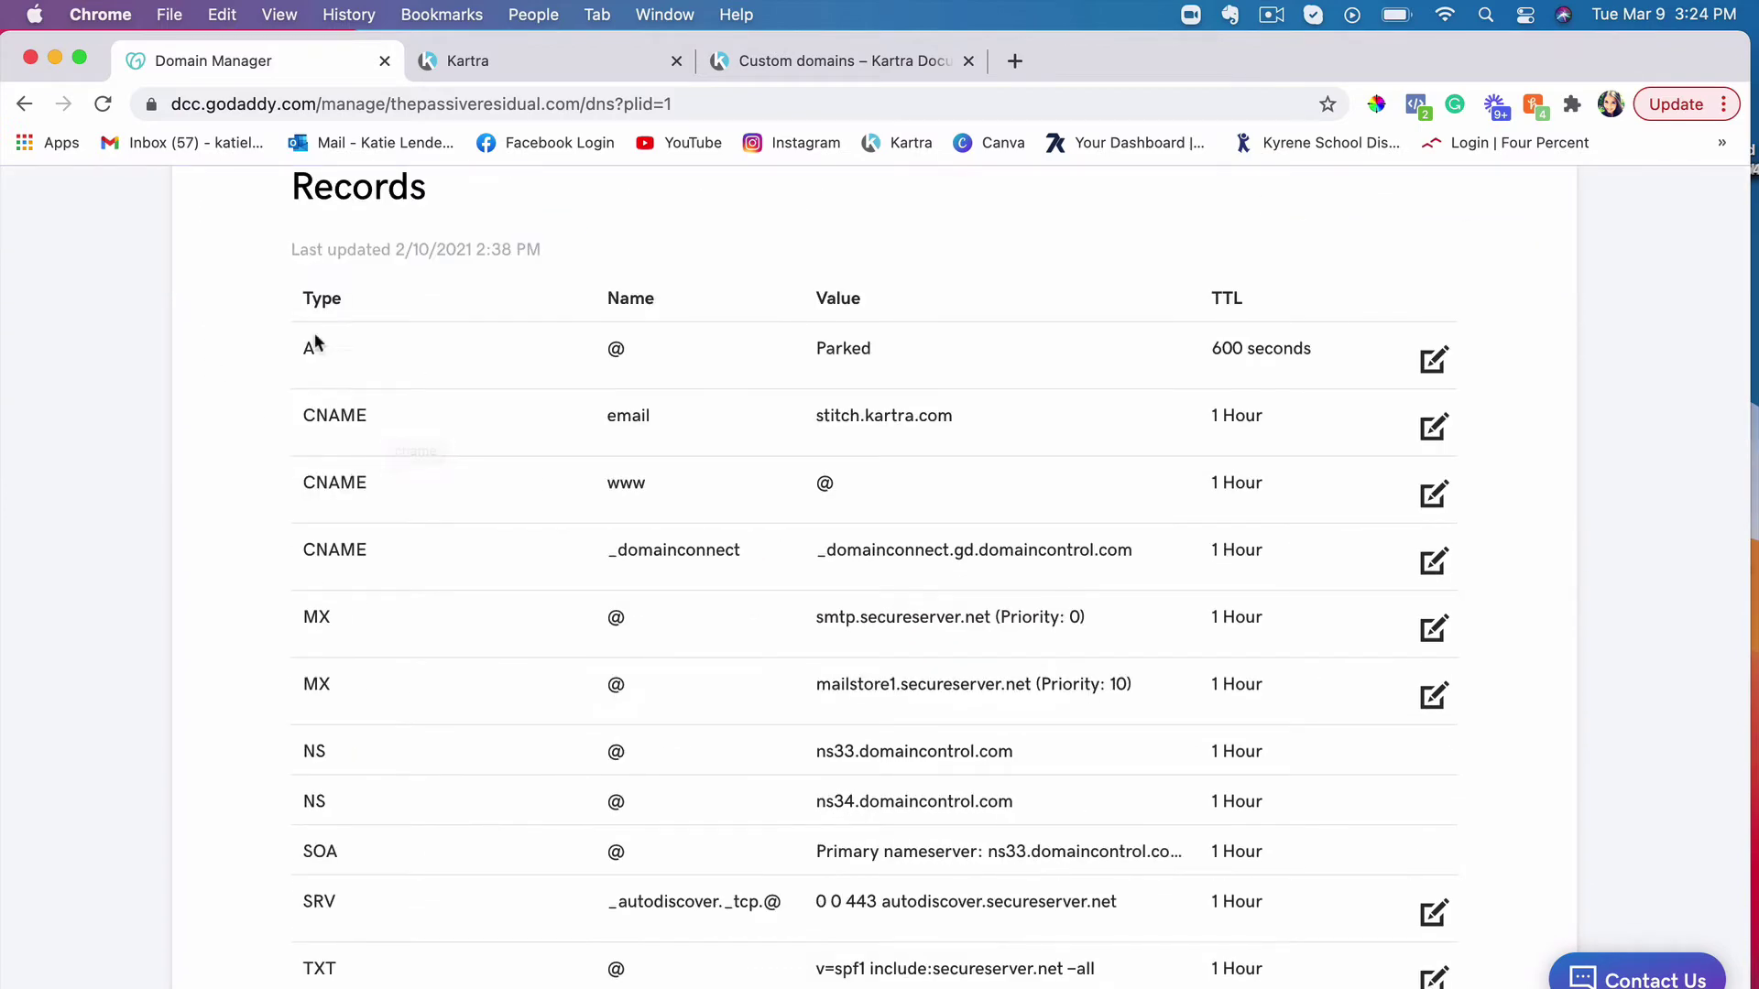
pyautogui.scroll(-3, 373, 724)
pyautogui.scroll(-2, 372, 727)
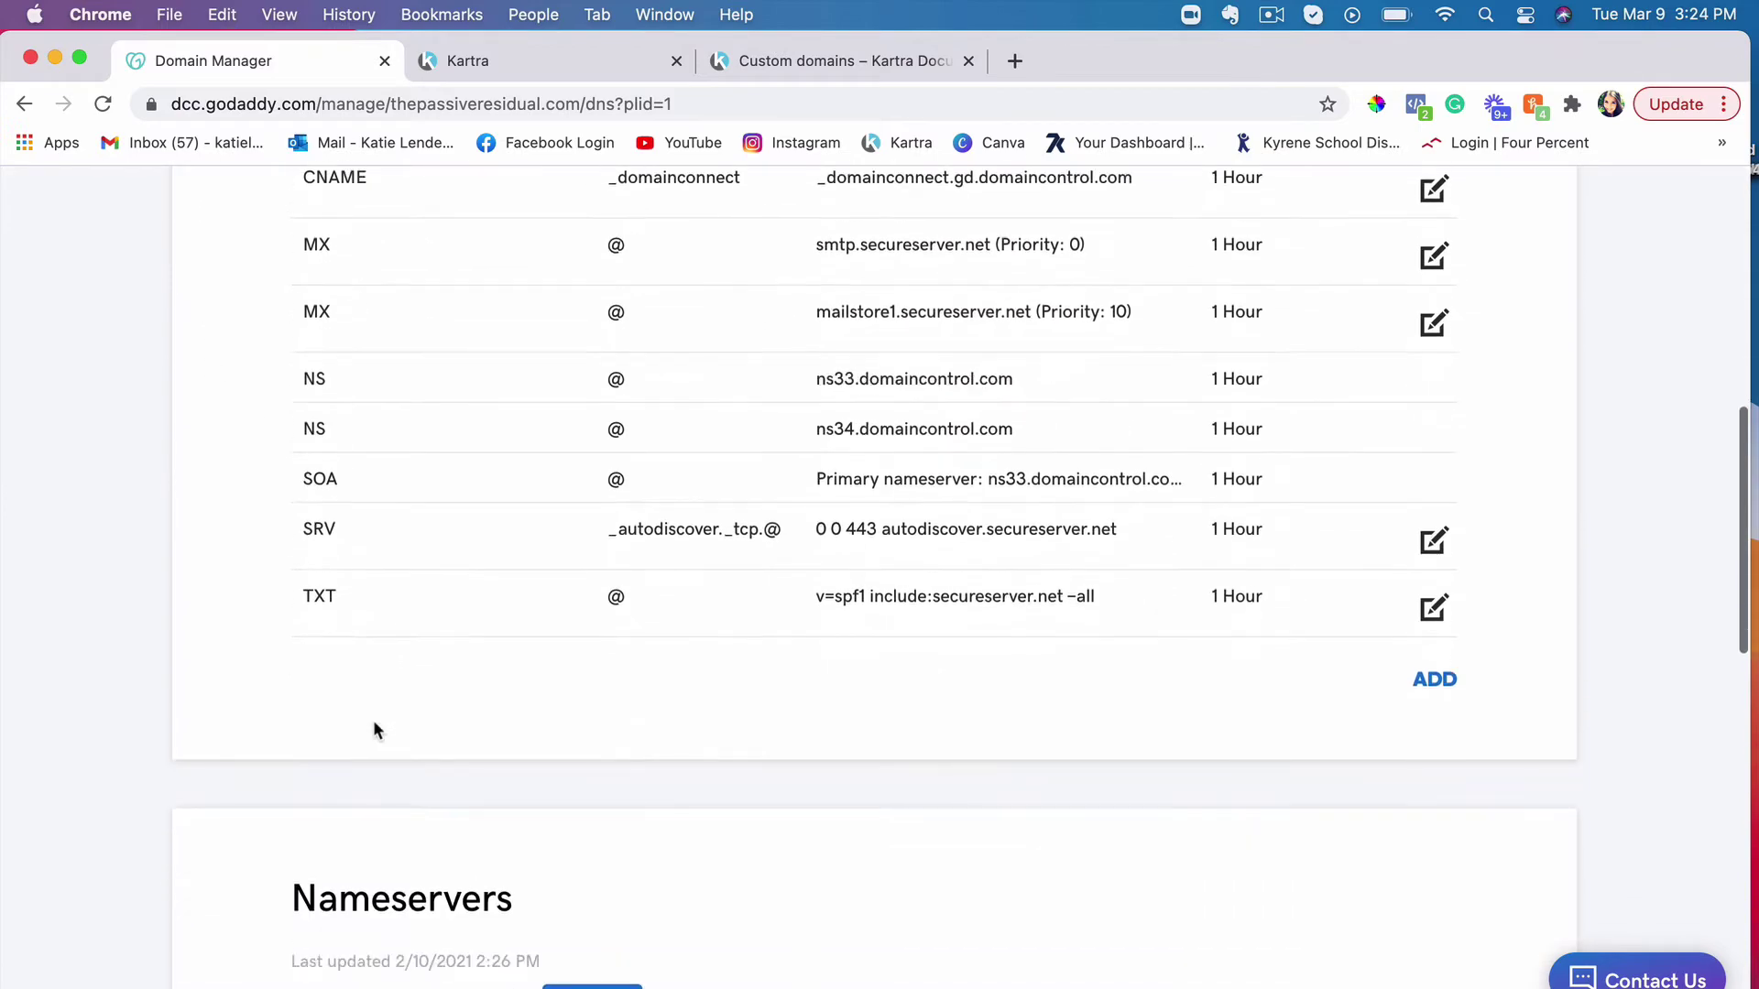
pyautogui.scroll(5, 609, 455)
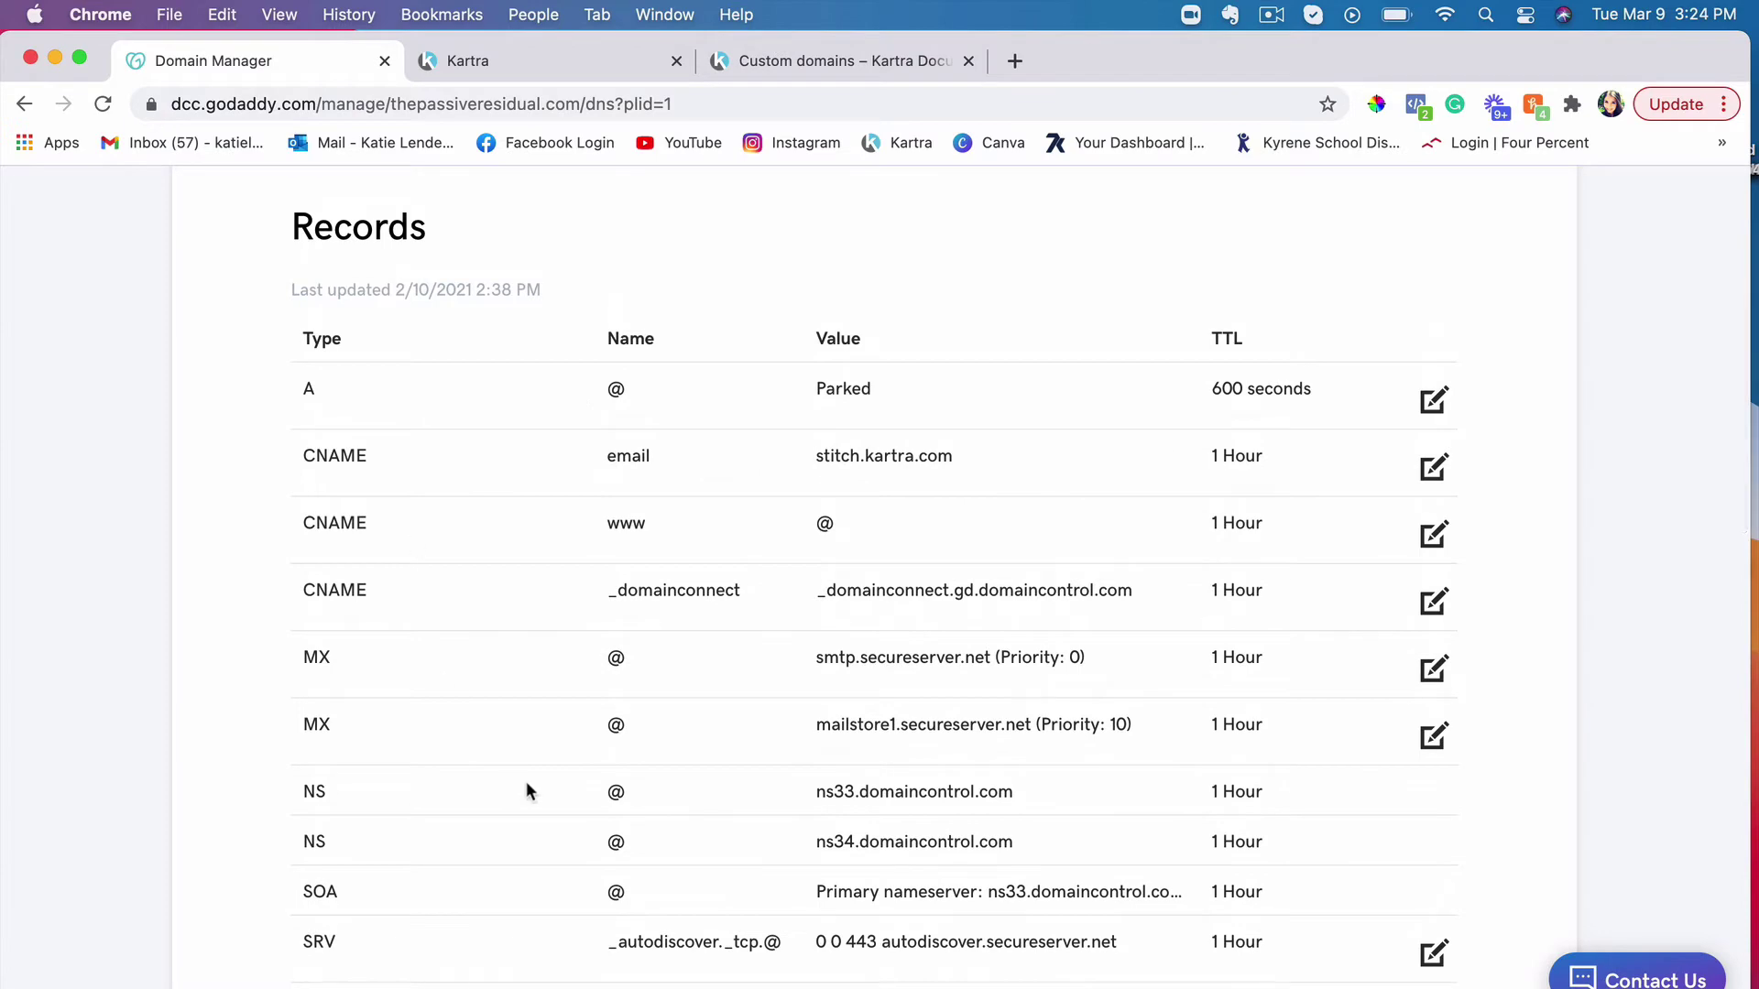
pyautogui.scroll(-7, 526, 789)
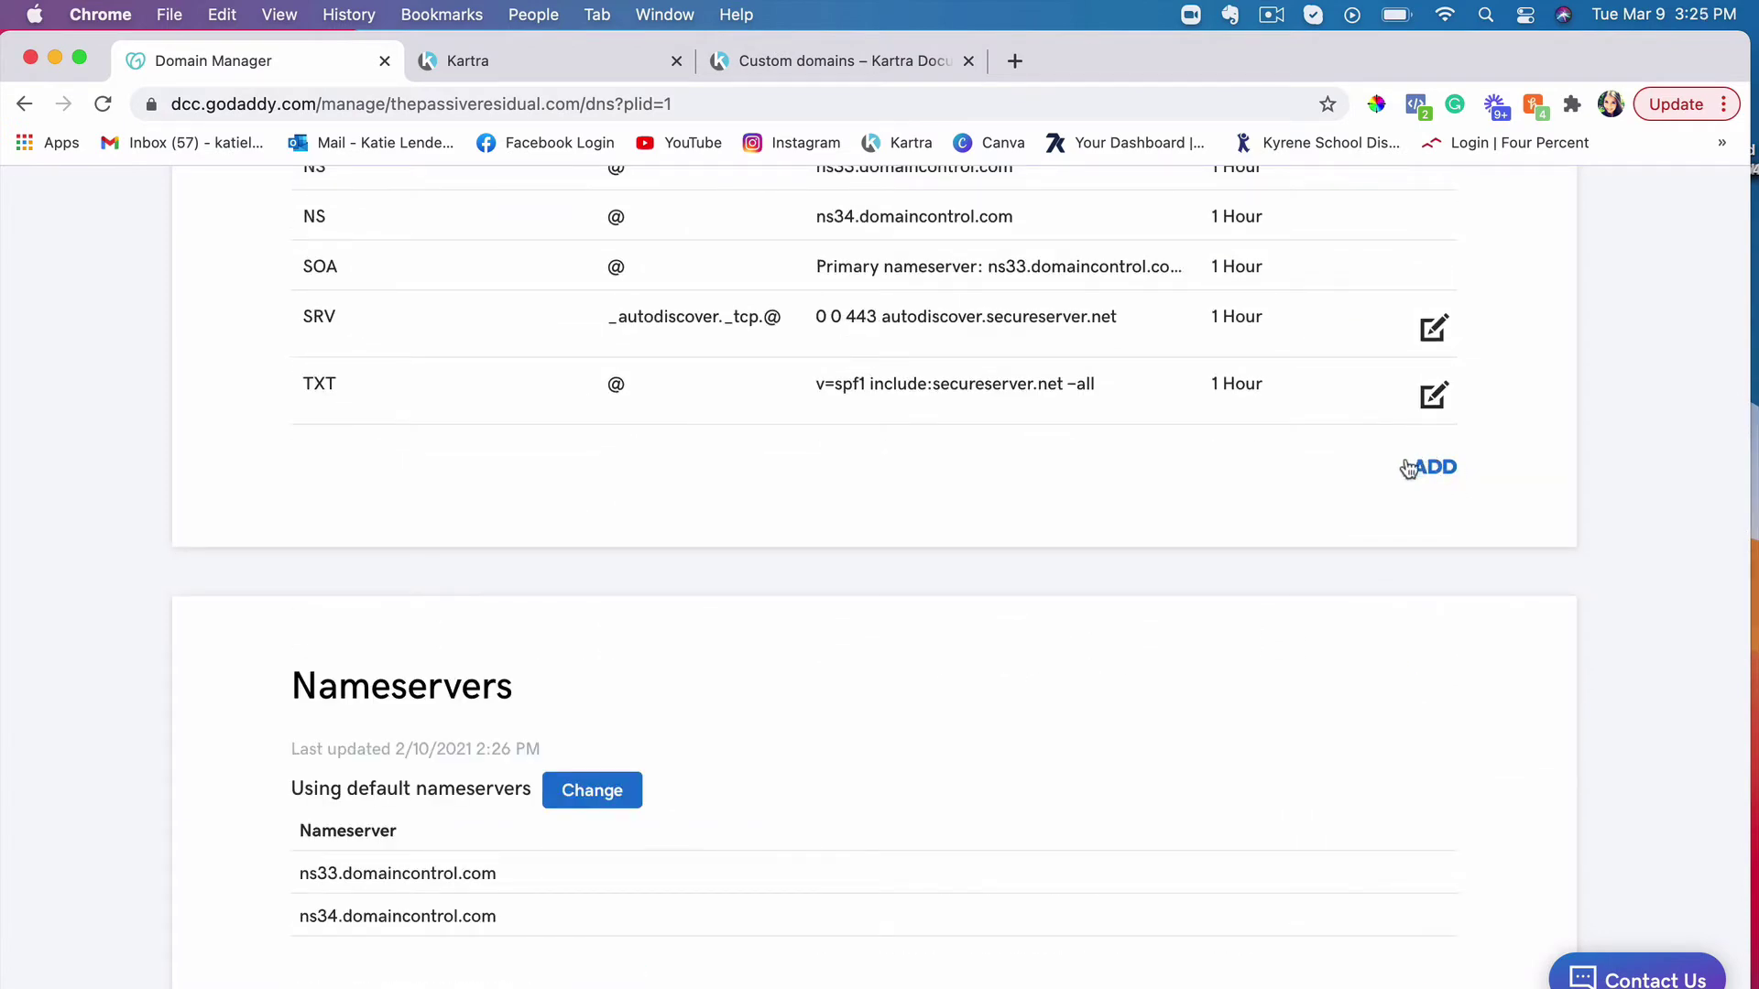
pyautogui.click(1416, 458)
pyautogui.click(487, 533)
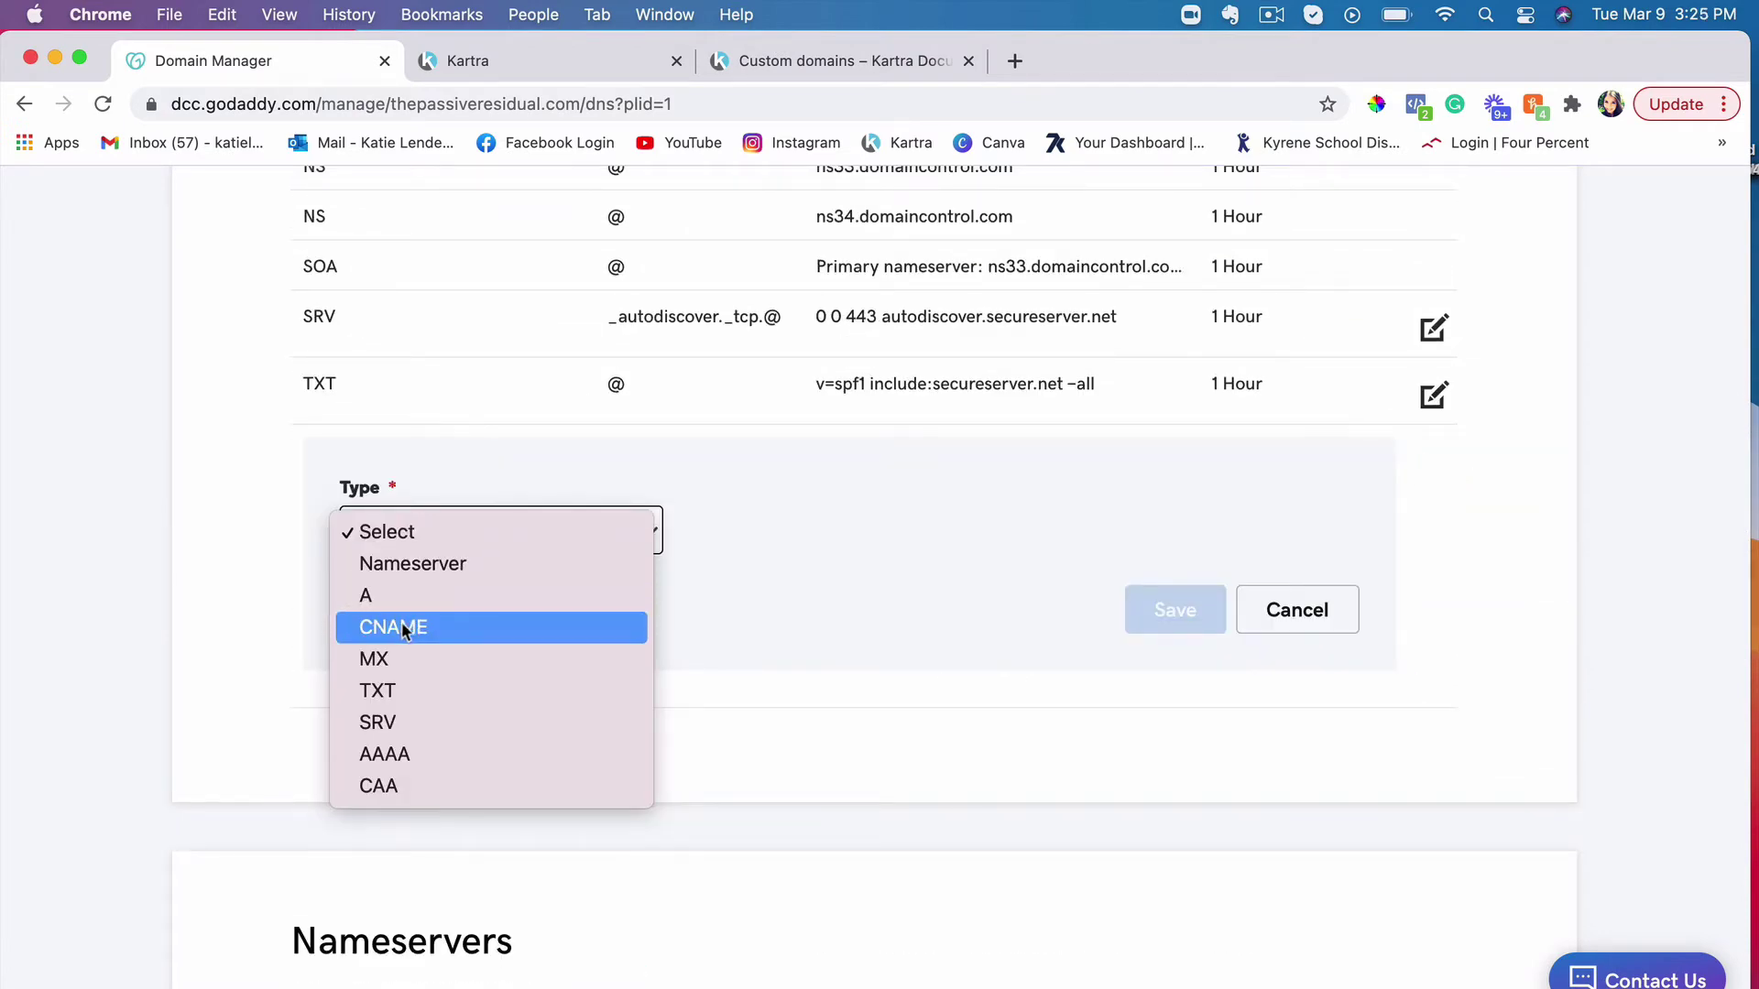
pyautogui.click(393, 628)
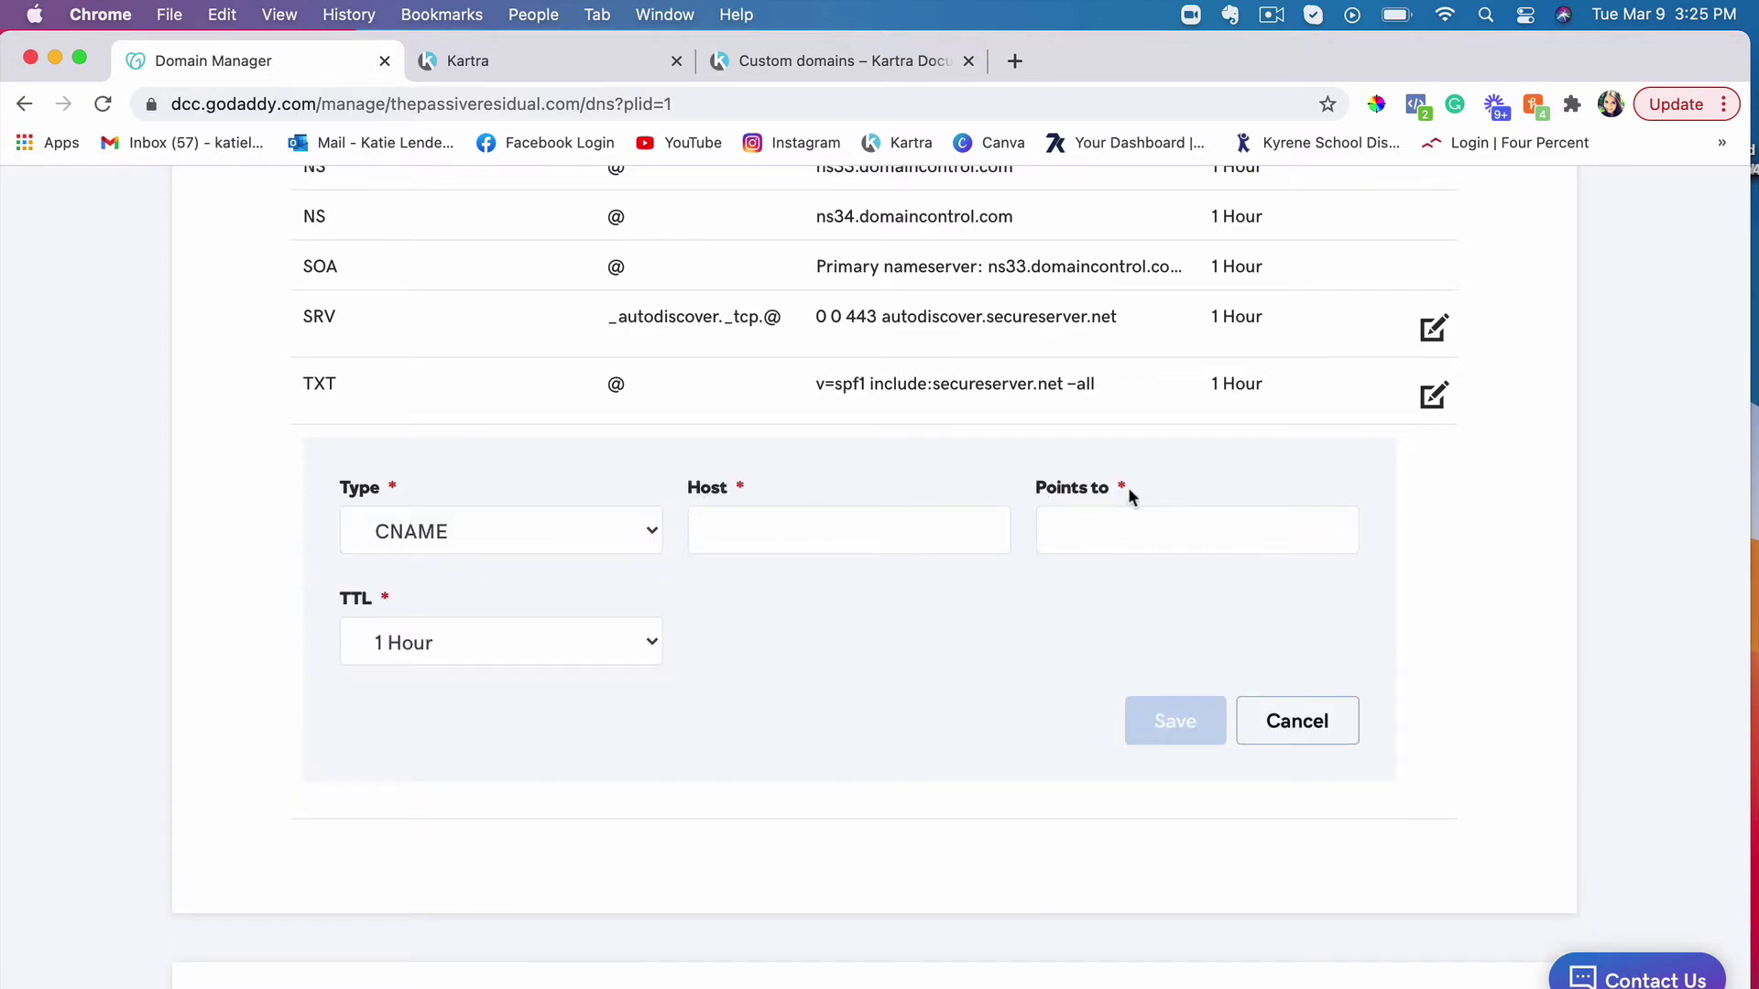
# Check the Kartra guide for the host, target and TTL values the CNAME record needs.
pyautogui.click(839, 62)
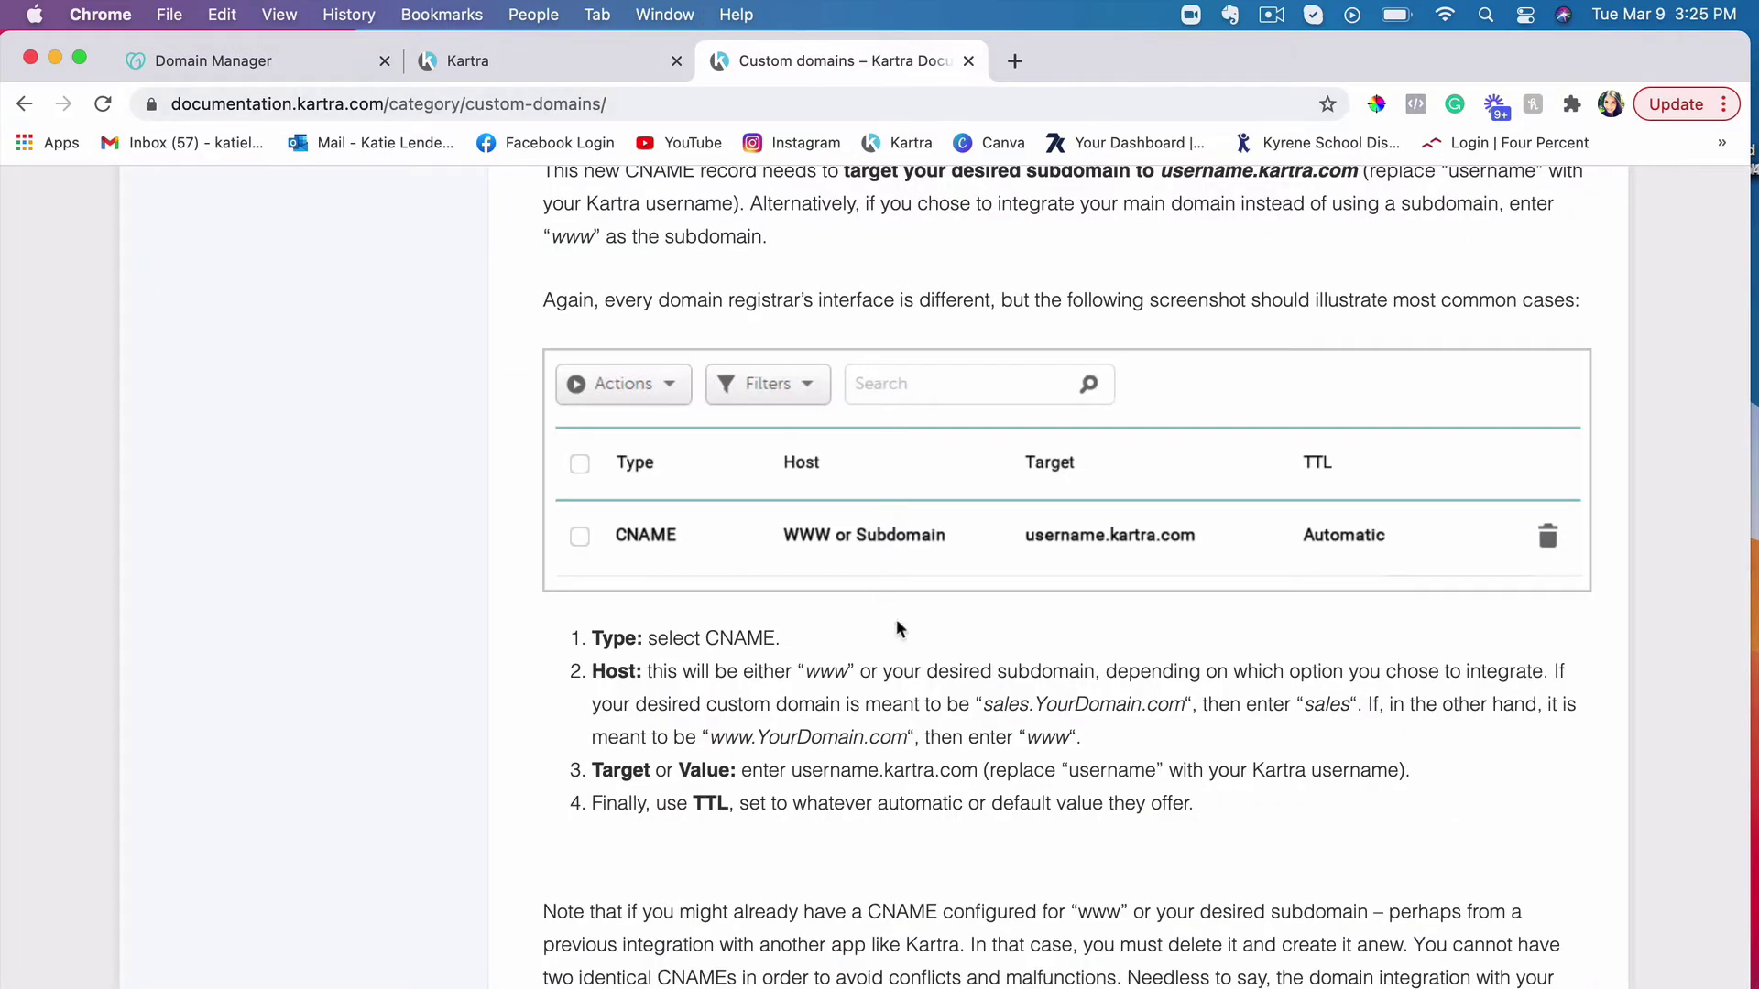
pyautogui.scroll(-1, 984, 683)
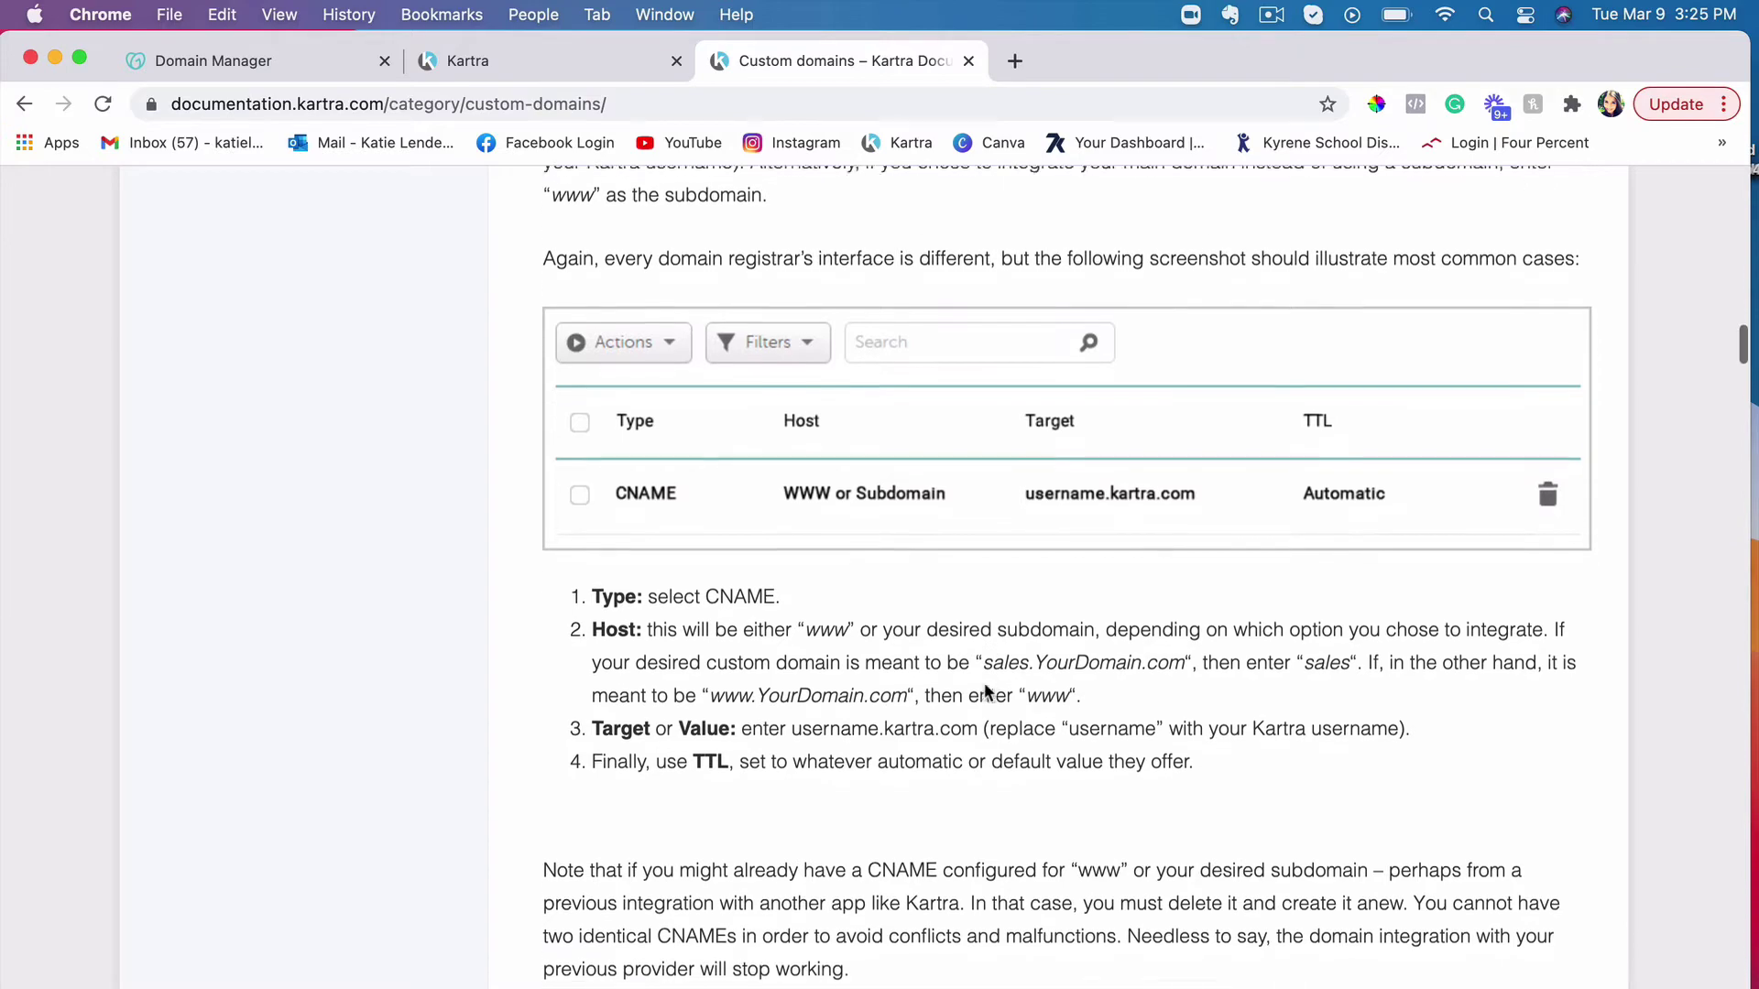
pyautogui.scroll(1, 902, 670)
pyautogui.scroll(-1, 903, 670)
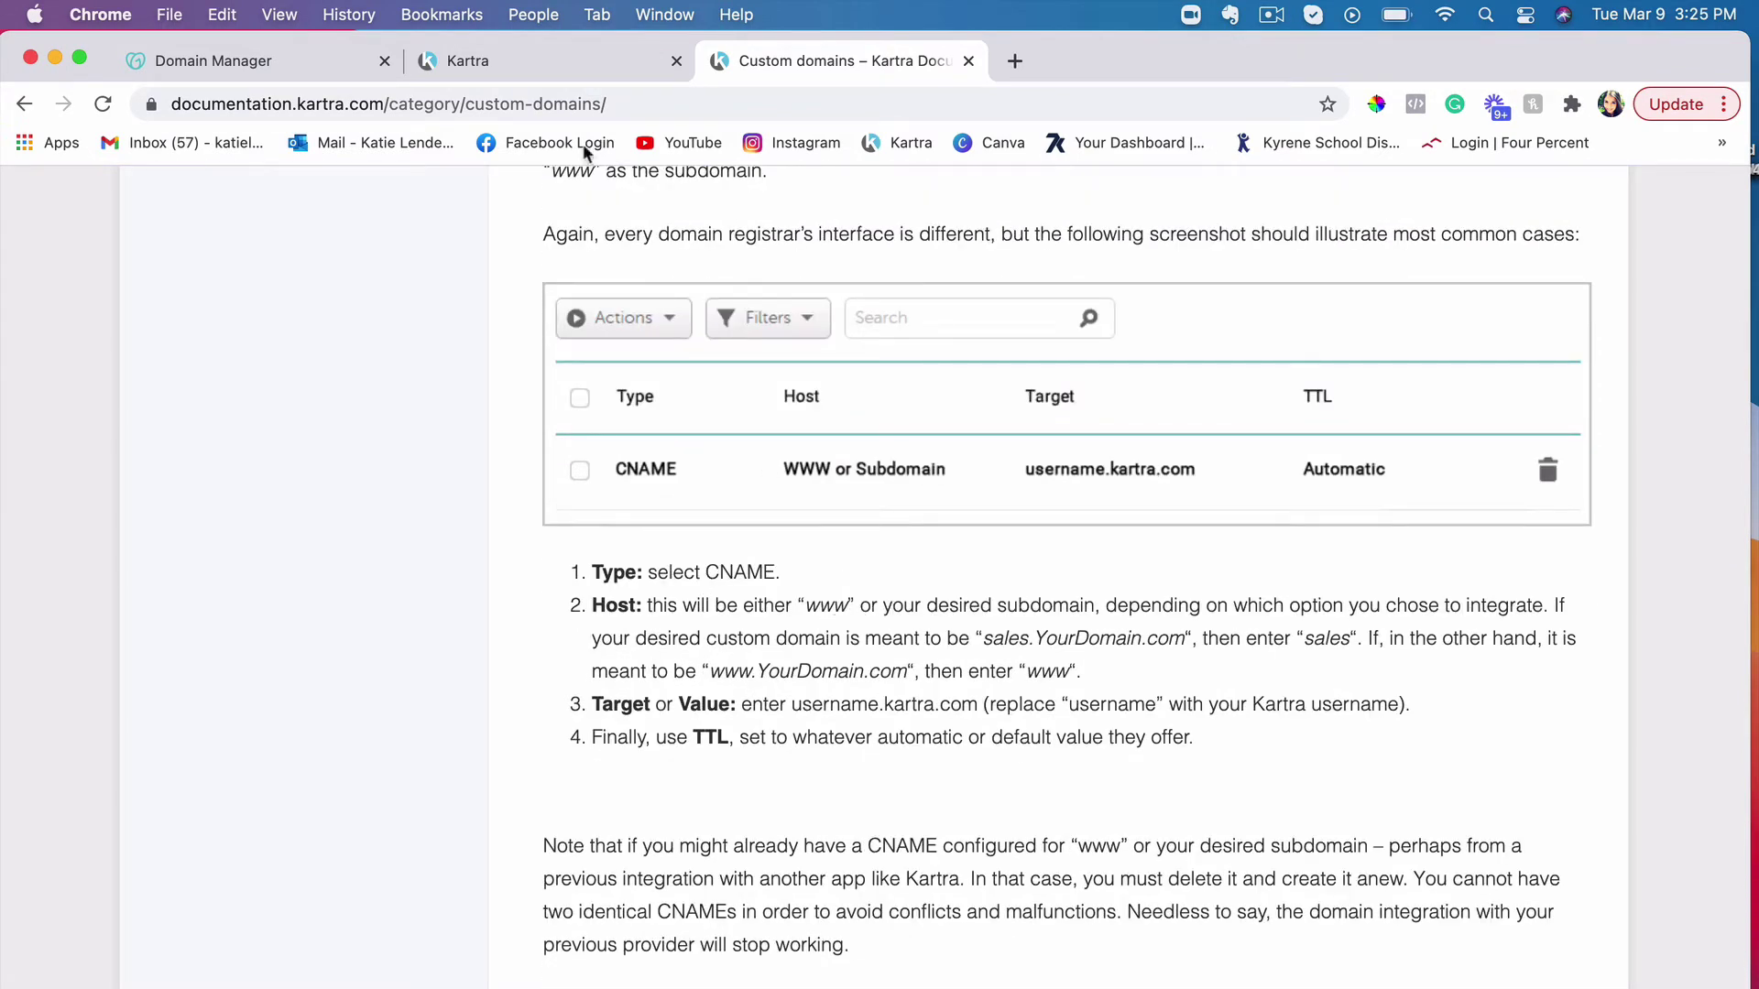
pyautogui.click(353, 63)
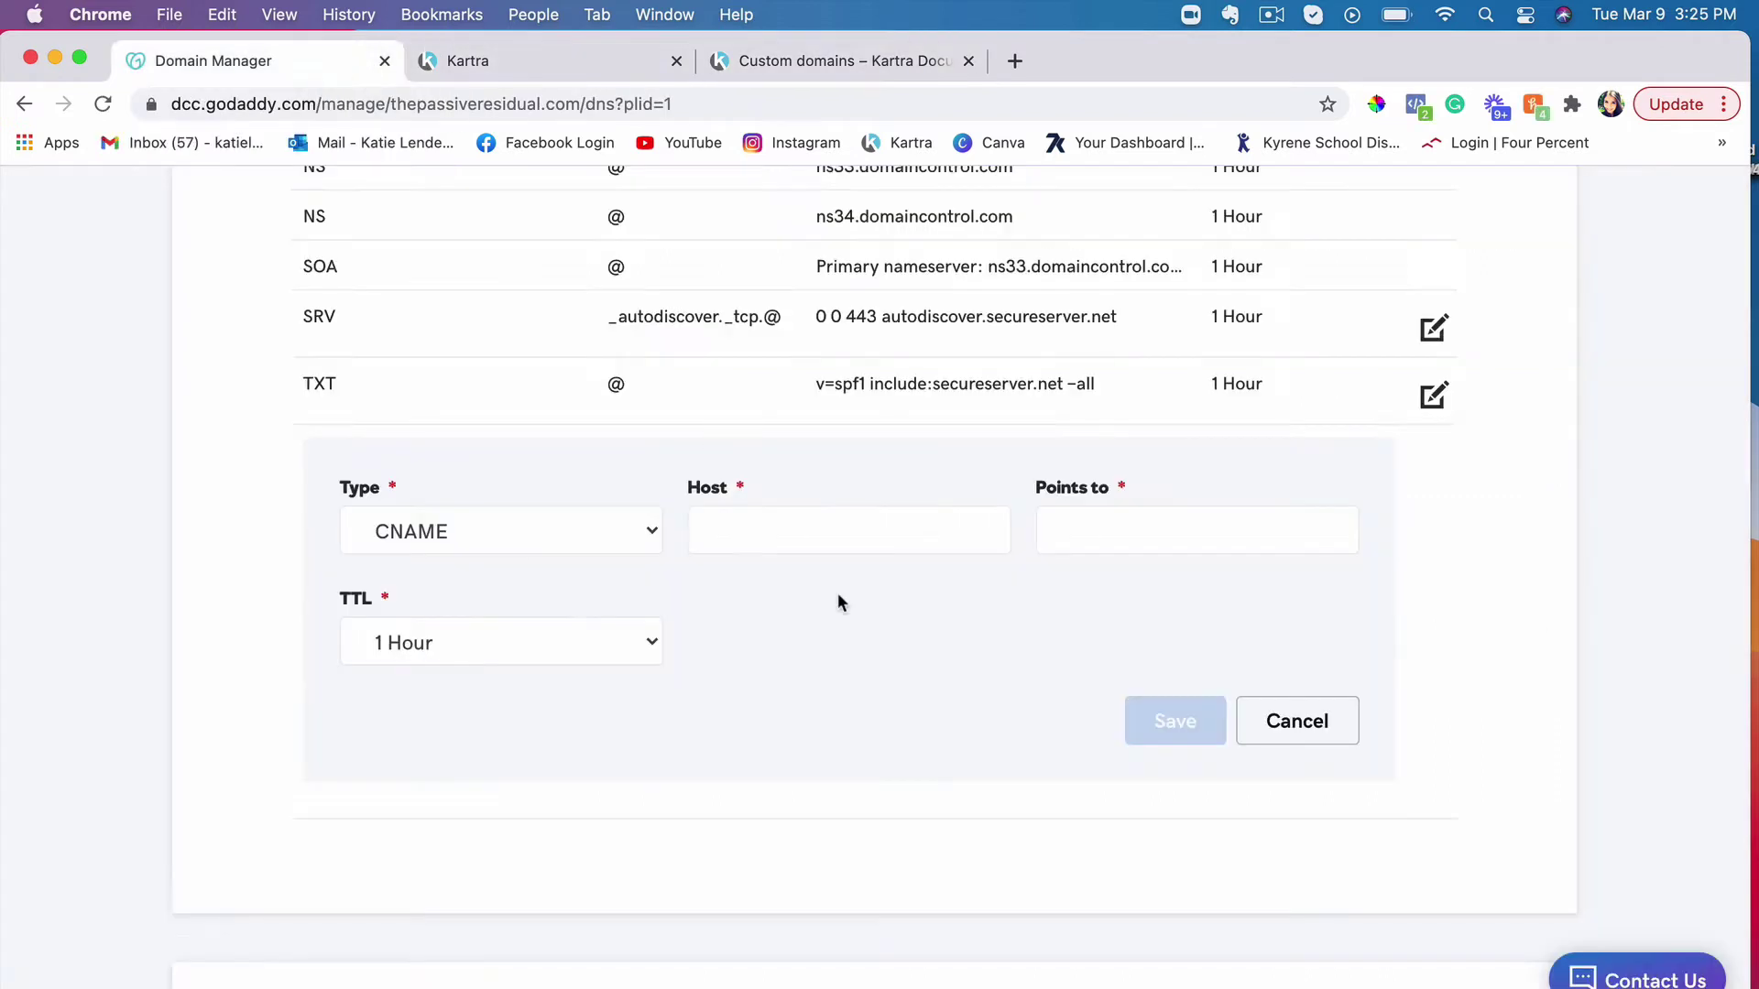
pyautogui.click(828, 535)
pyautogui.write('www')
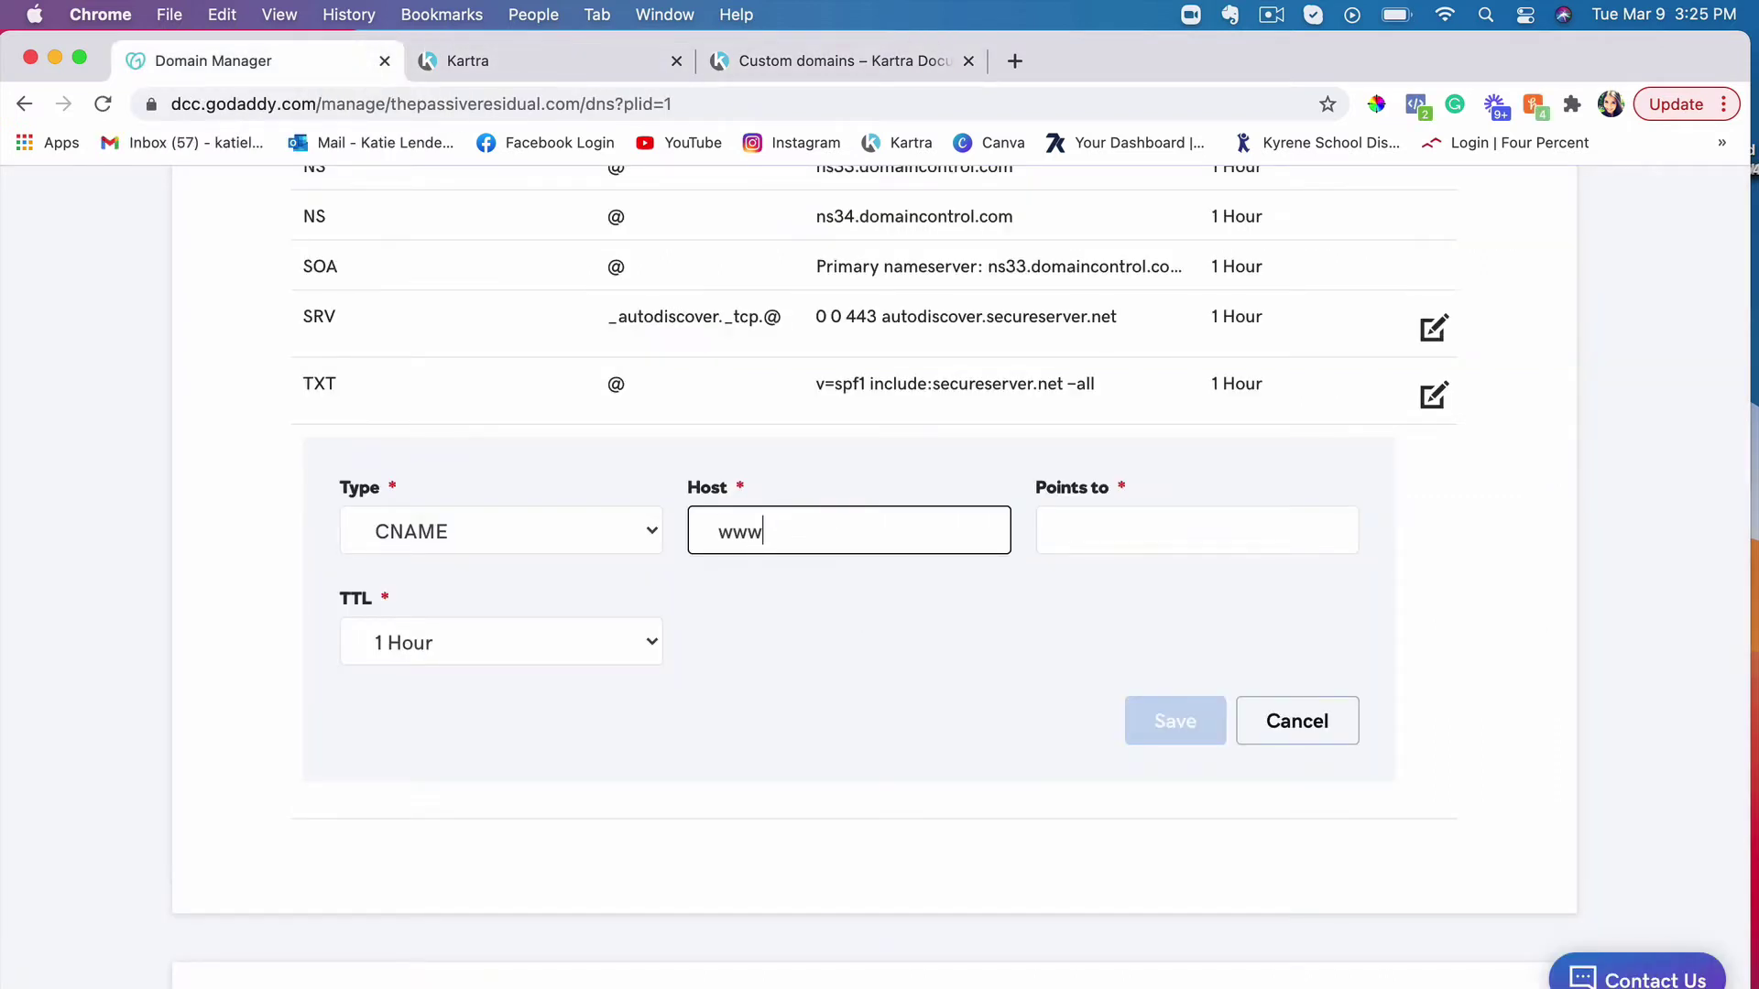
# Check the guide's target format, set the record to point to stitch.kartra.com, and try to save it.
pyautogui.click(1165, 534)
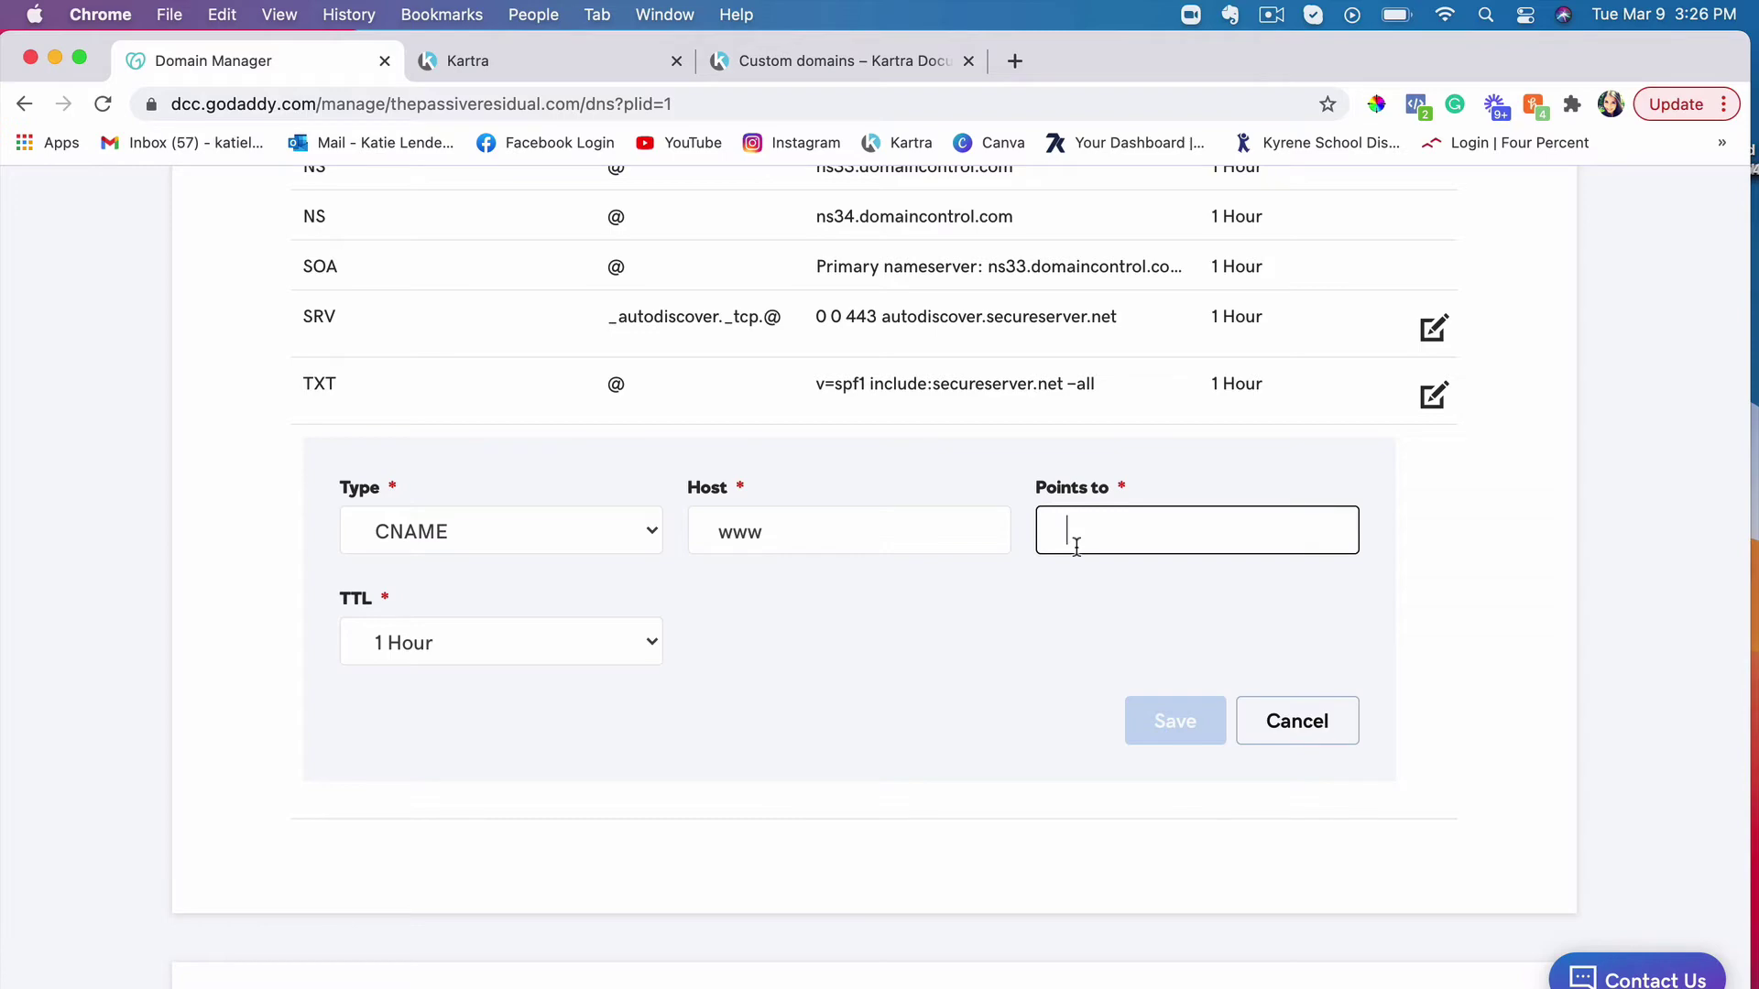
pyautogui.click(828, 64)
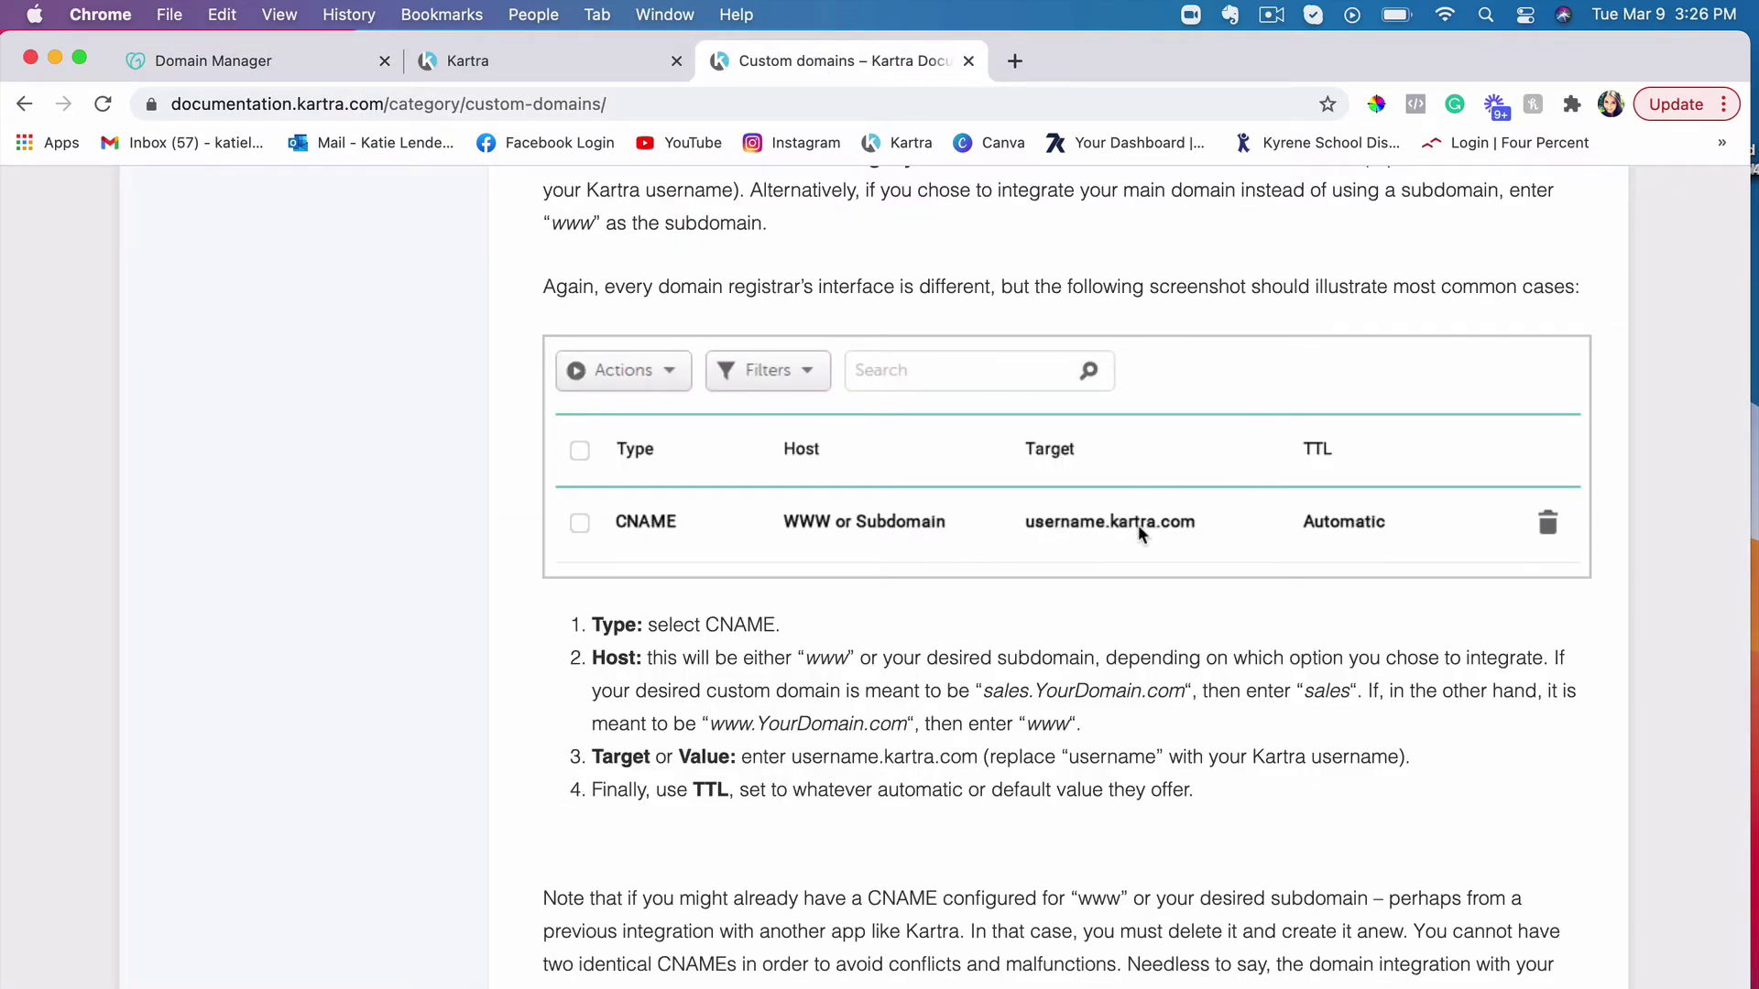
pyautogui.click(265, 62)
pyautogui.write('st')
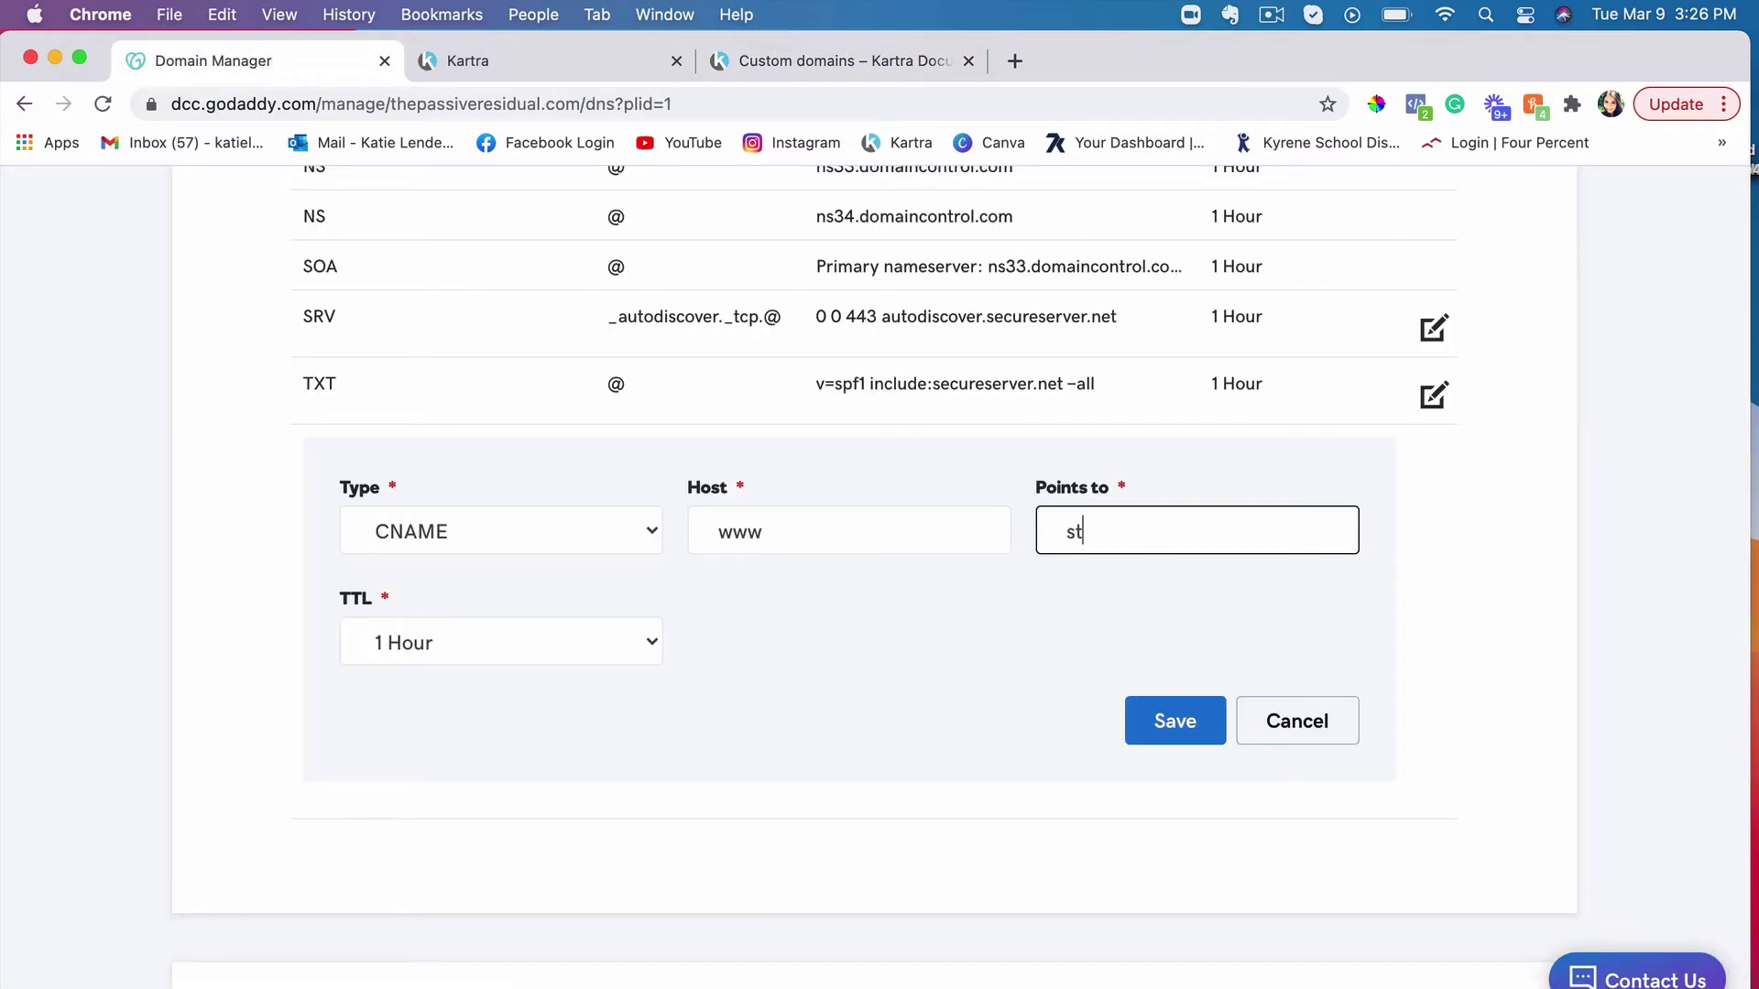
pyautogui.write('itch.kartra.com')
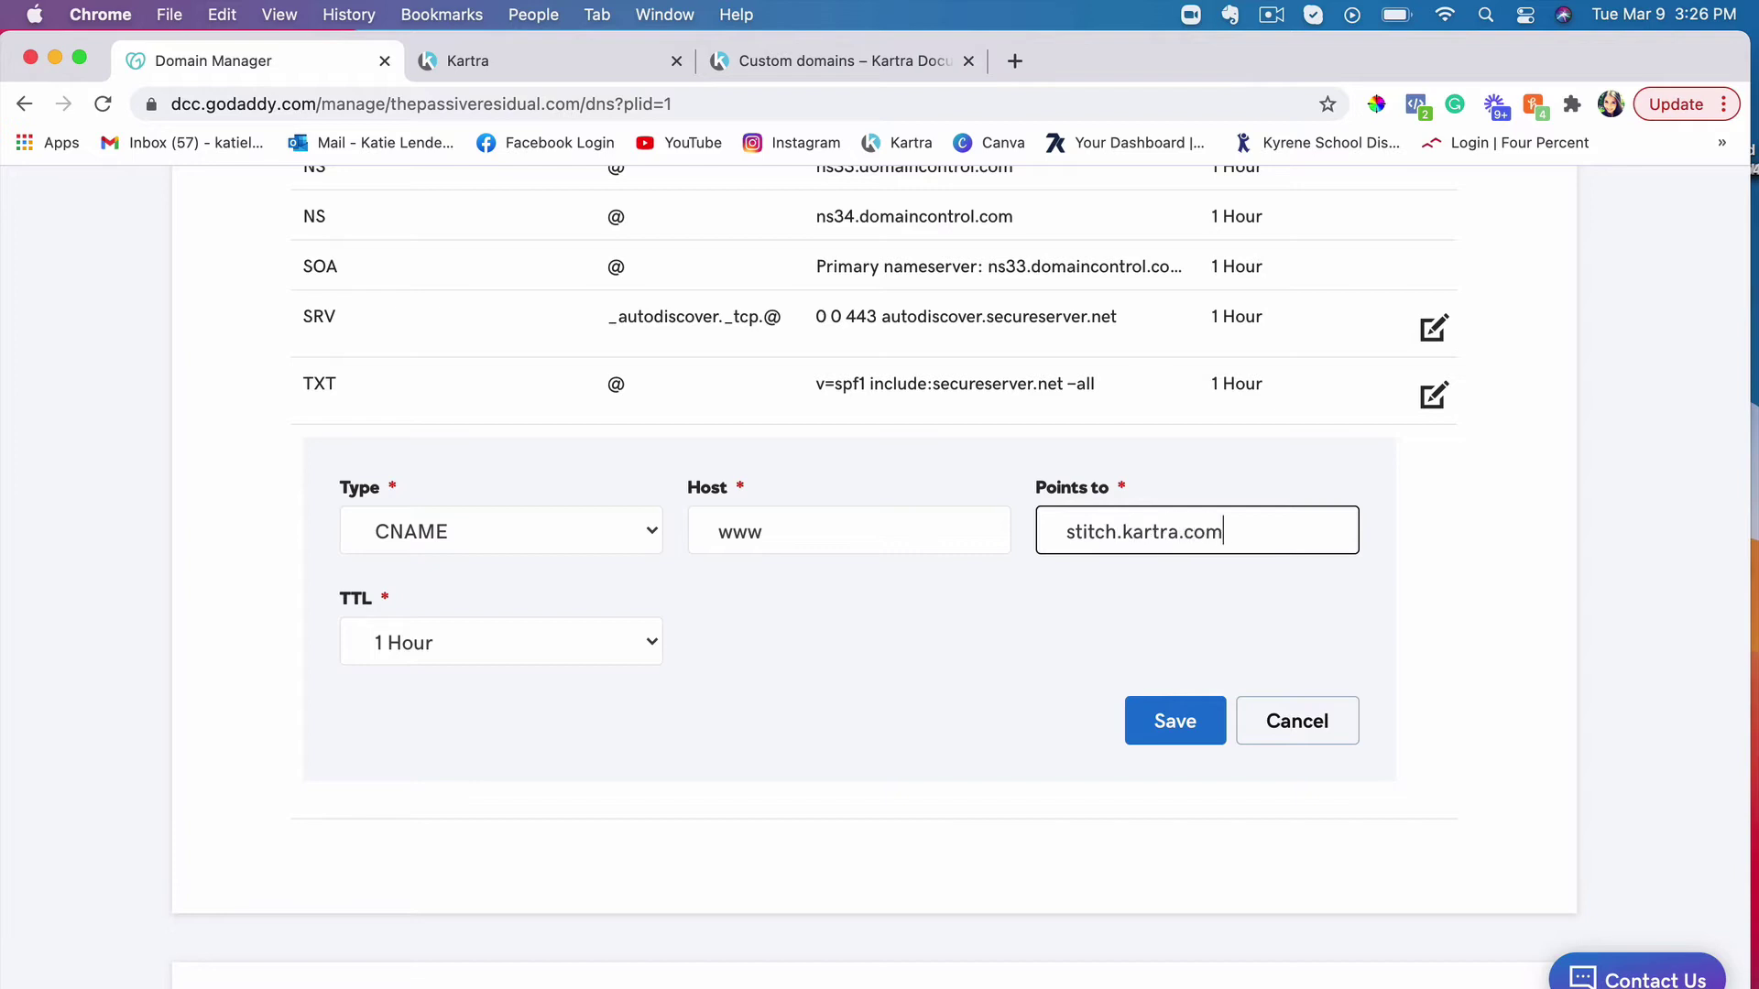
pyautogui.click(1173, 724)
pyautogui.scroll(5, 1178, 733)
pyautogui.scroll(-3, 1099, 724)
pyautogui.click(1228, 713)
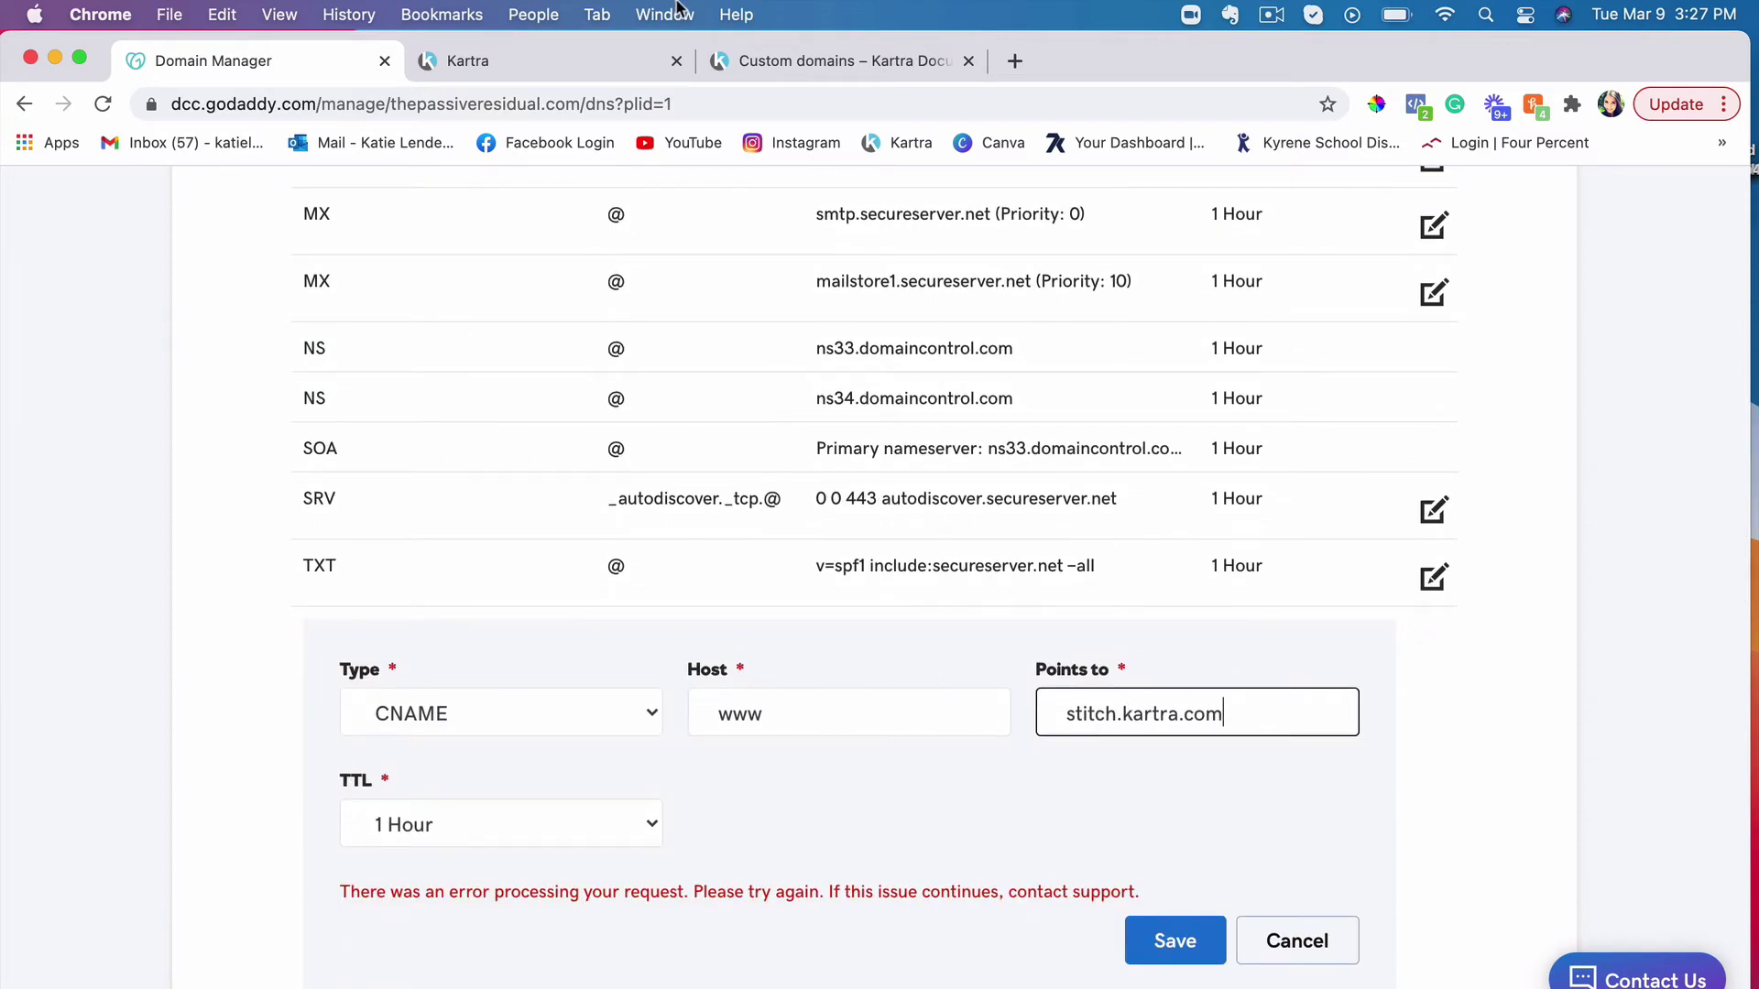
# Recheck Kartra's custom domain steps and the guide's CNAME instructions, and return to GoDaddy's DNS page.
pyautogui.click(583, 62)
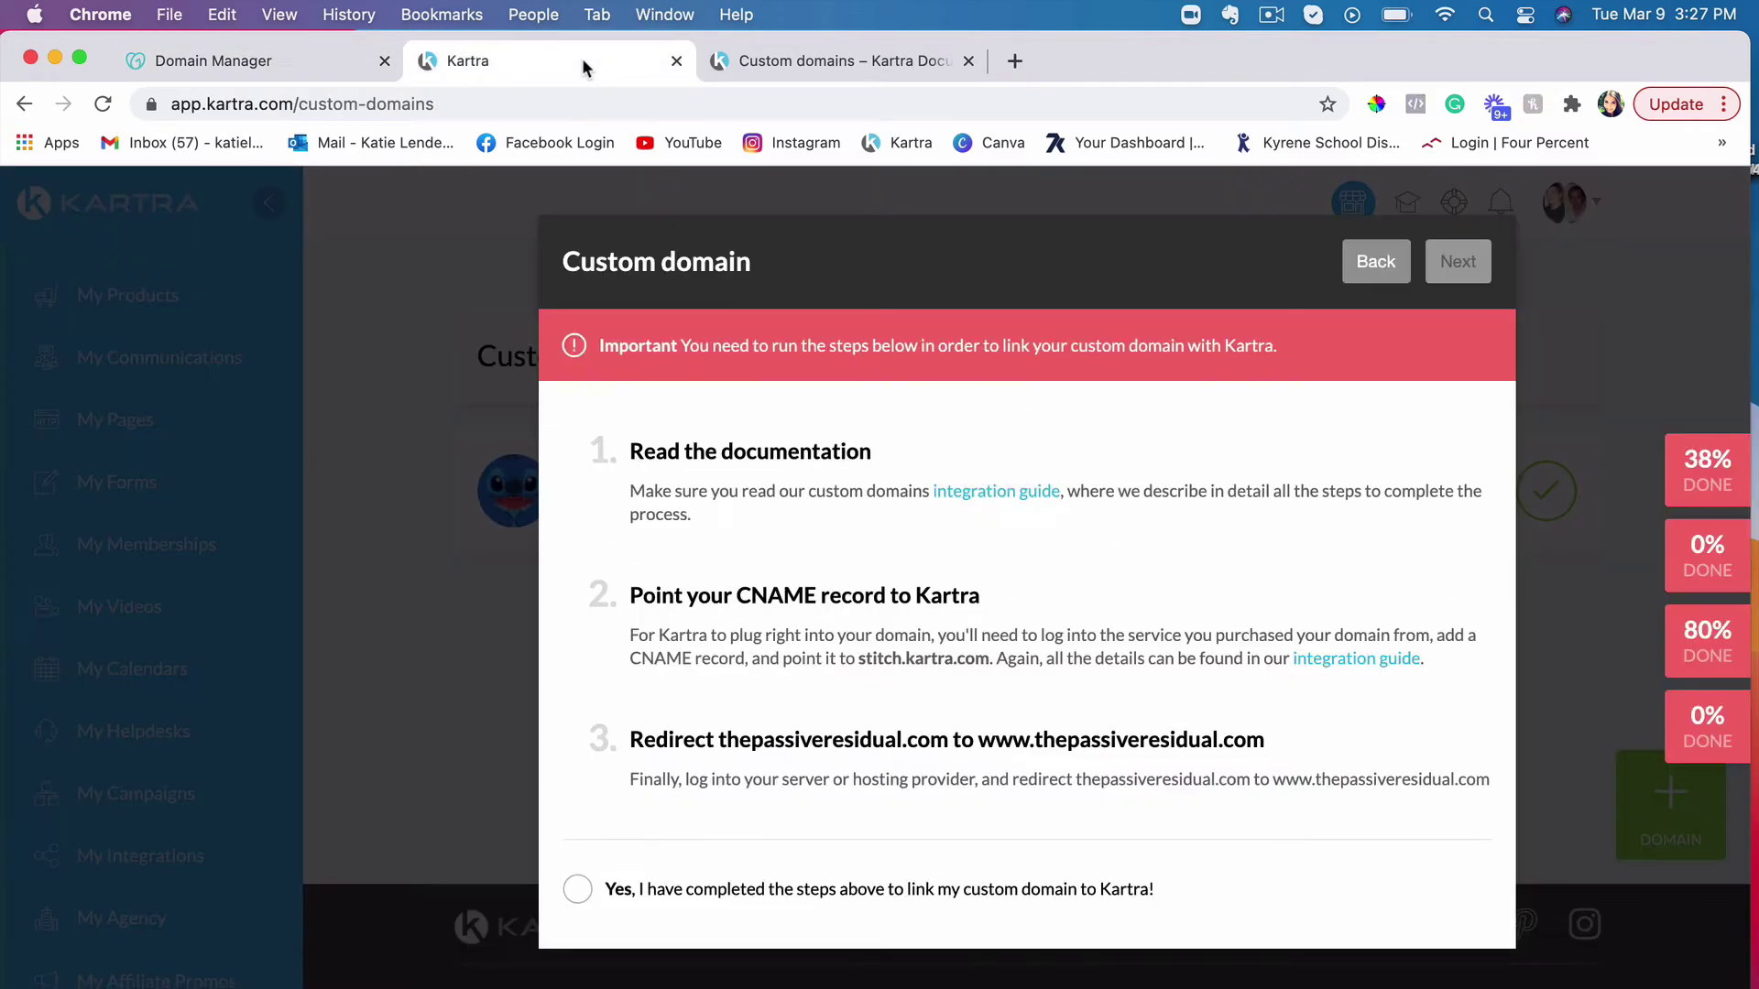
pyautogui.click(861, 52)
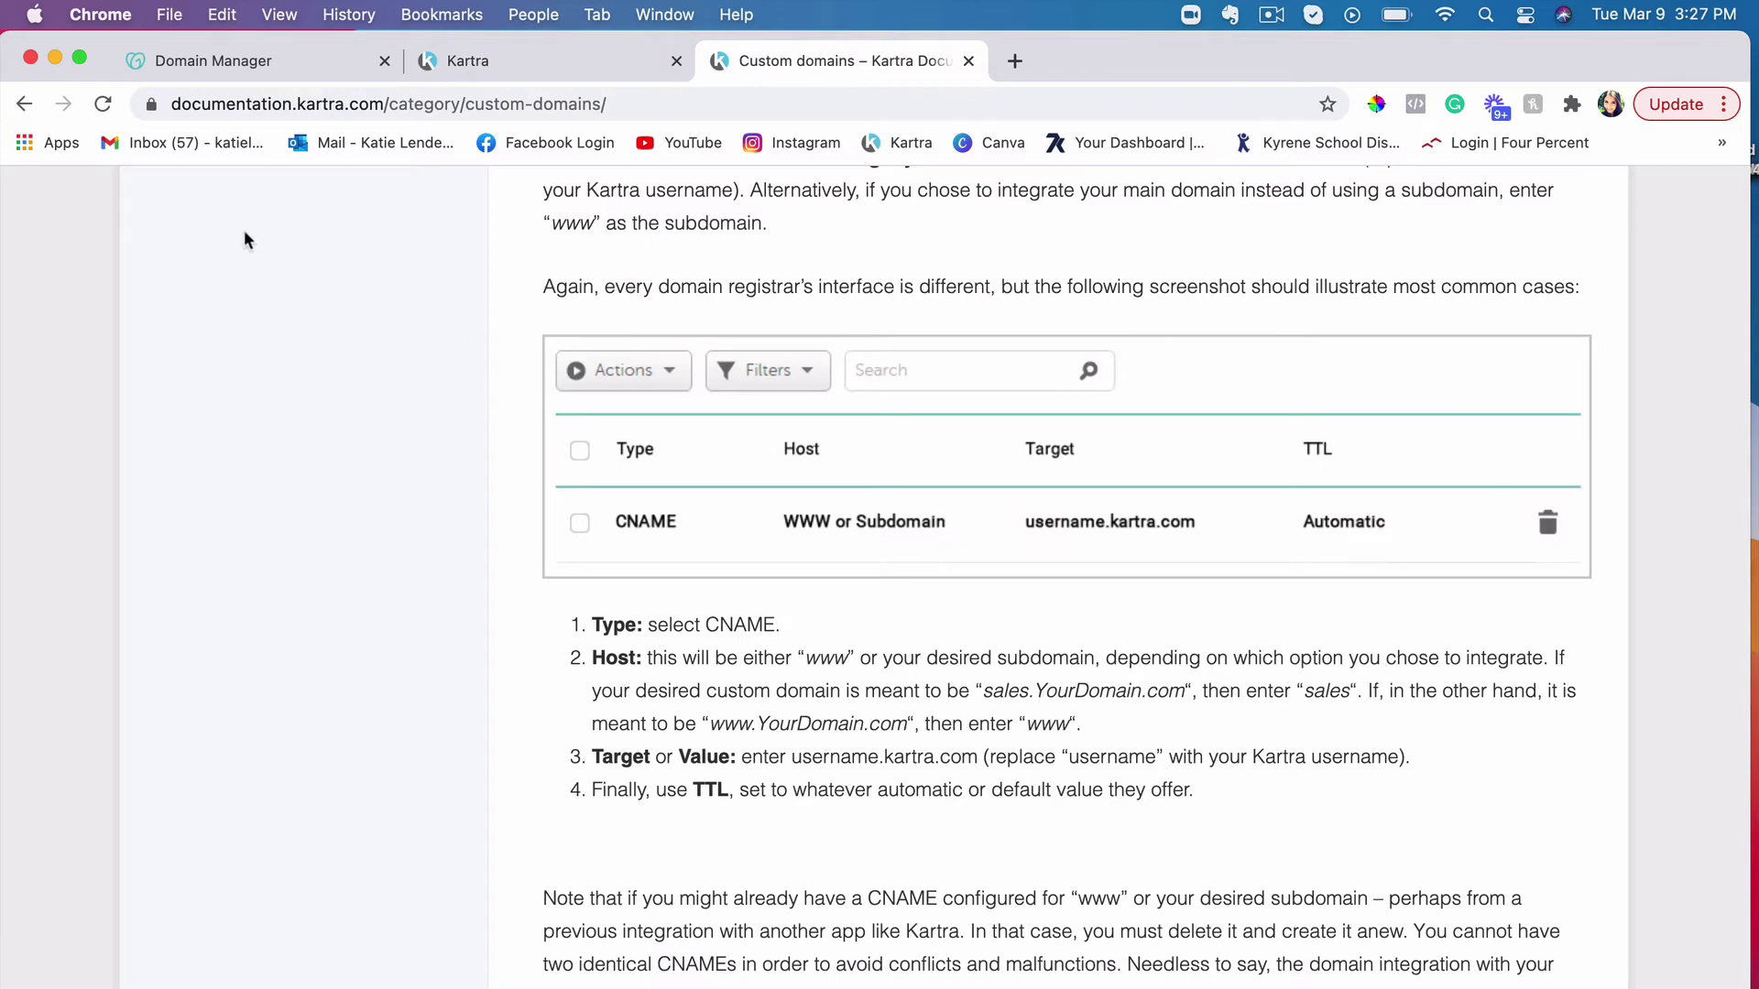
pyautogui.click(216, 62)
# Delete the existing www CNAME record that points to @.
pyautogui.scroll(5, 927, 509)
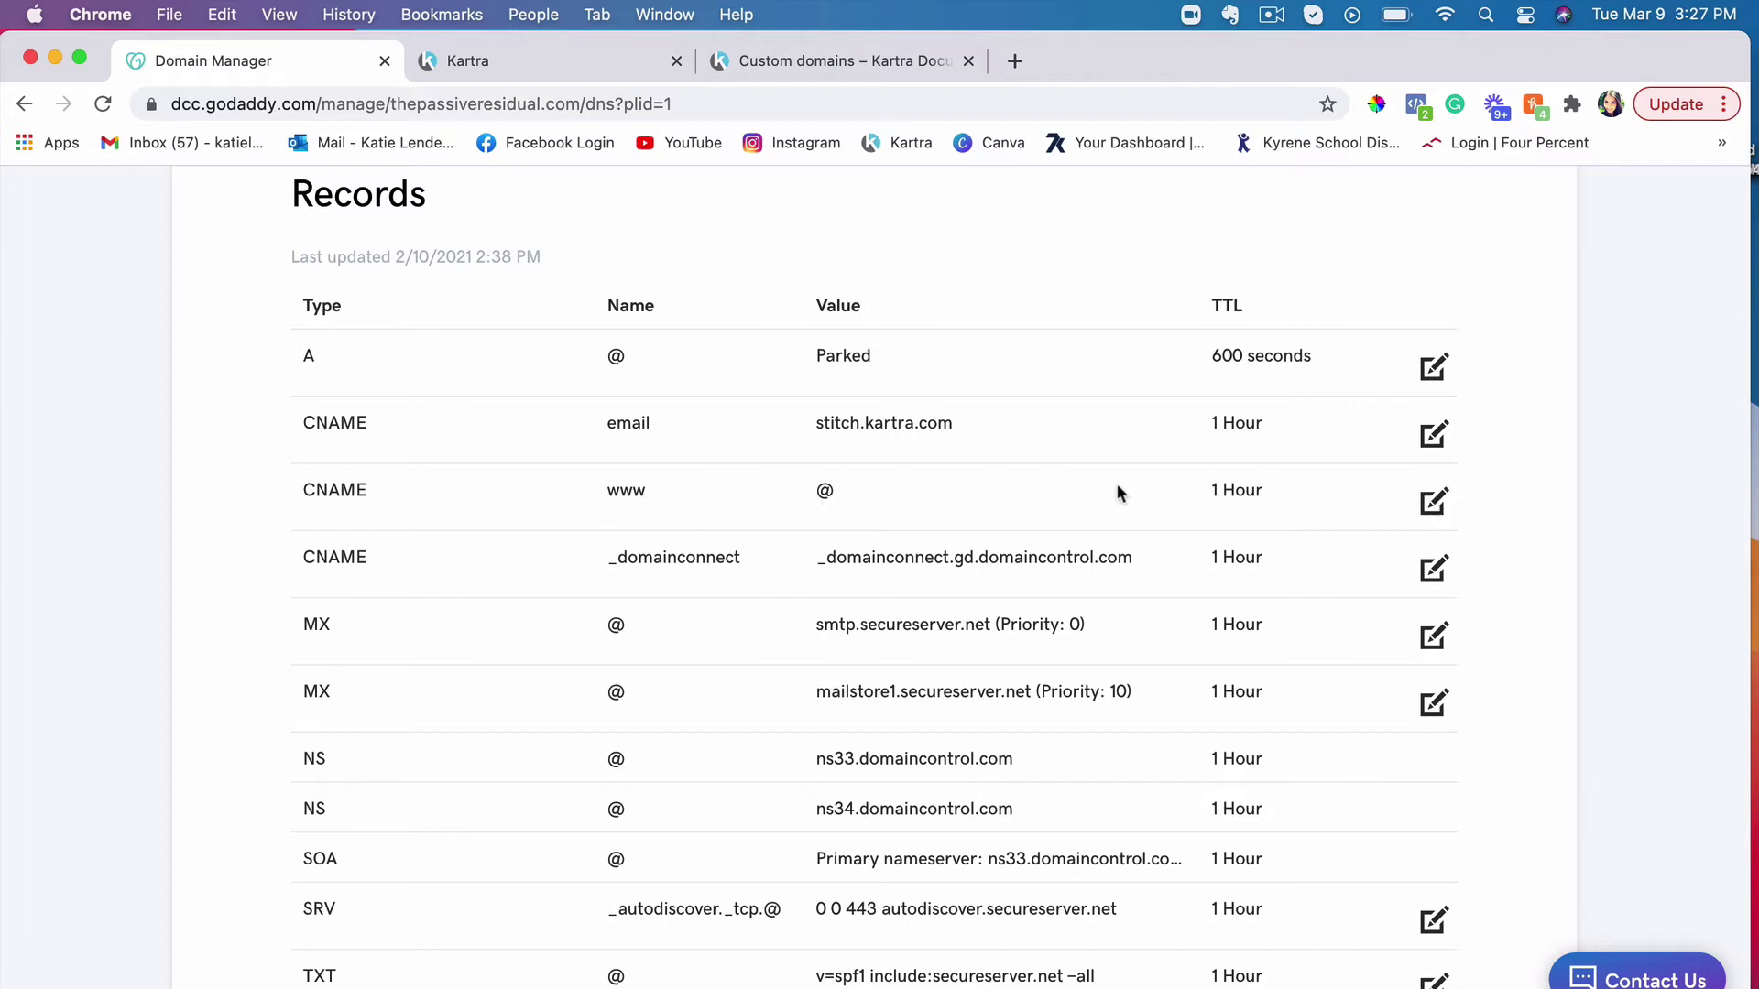
pyautogui.click(1440, 506)
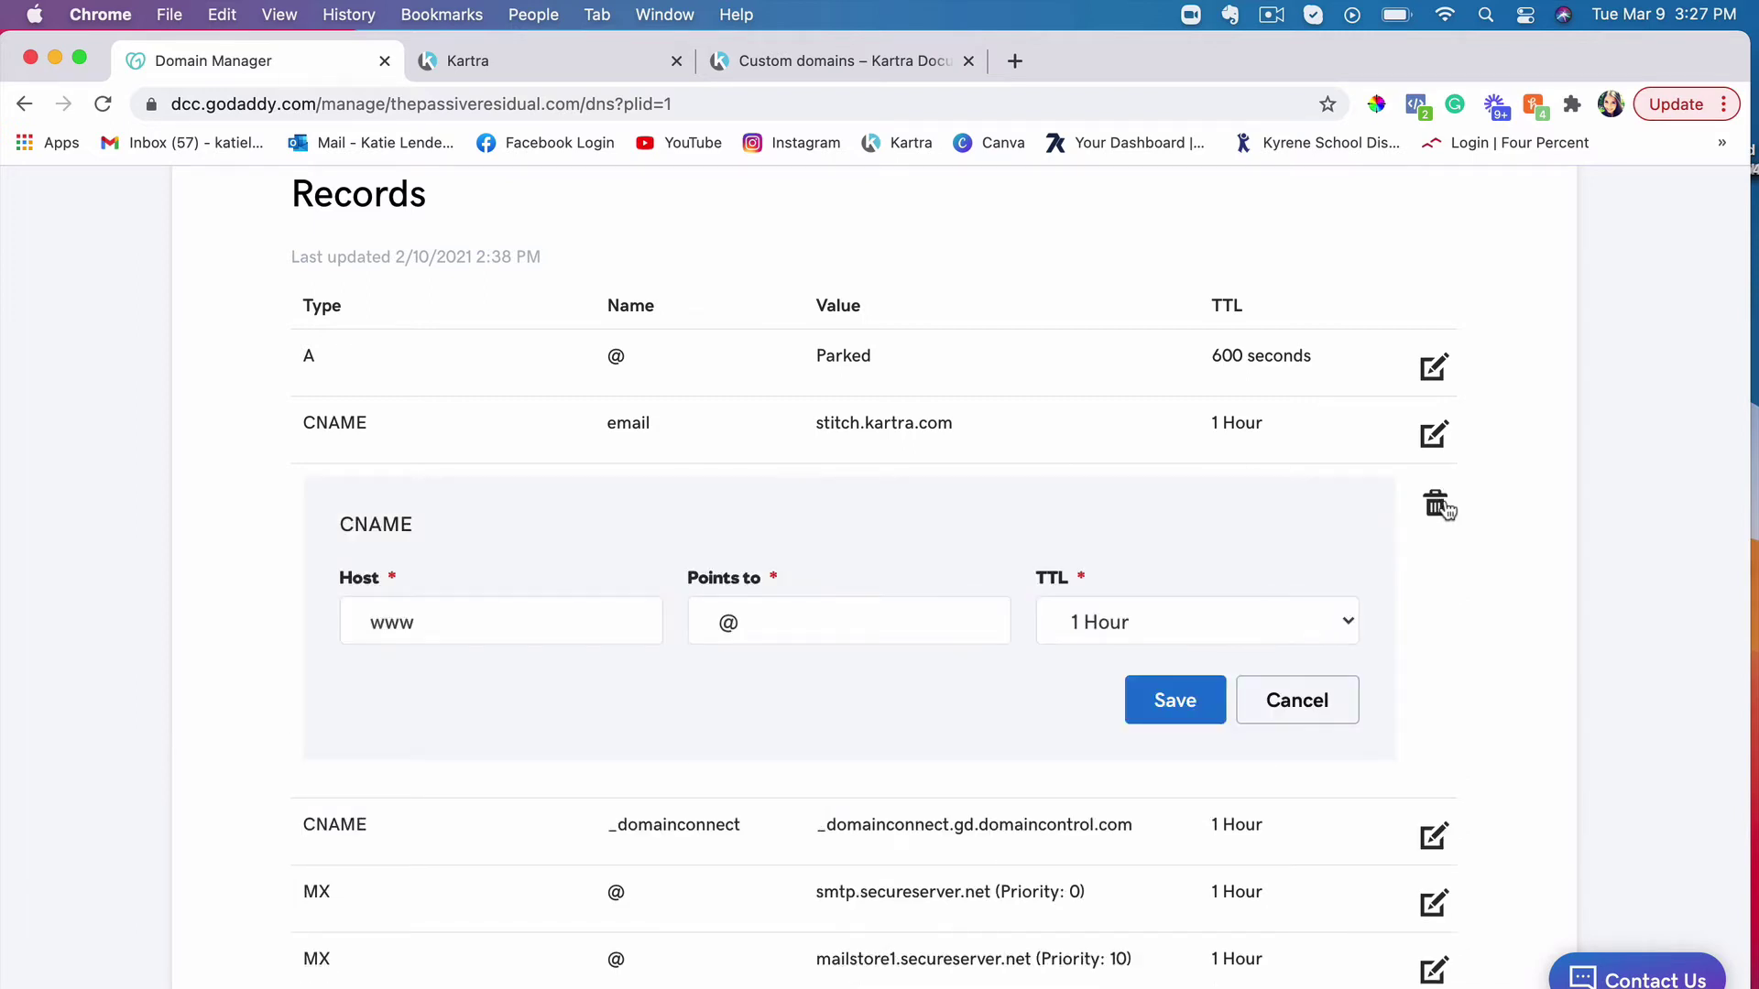
pyautogui.click(1440, 507)
# Add and save a CNAME record with host www pointing to stitch.kartra.com and a TTL of 1 Hour.
pyautogui.scroll(-5, 1209, 505)
pyautogui.click(1439, 661)
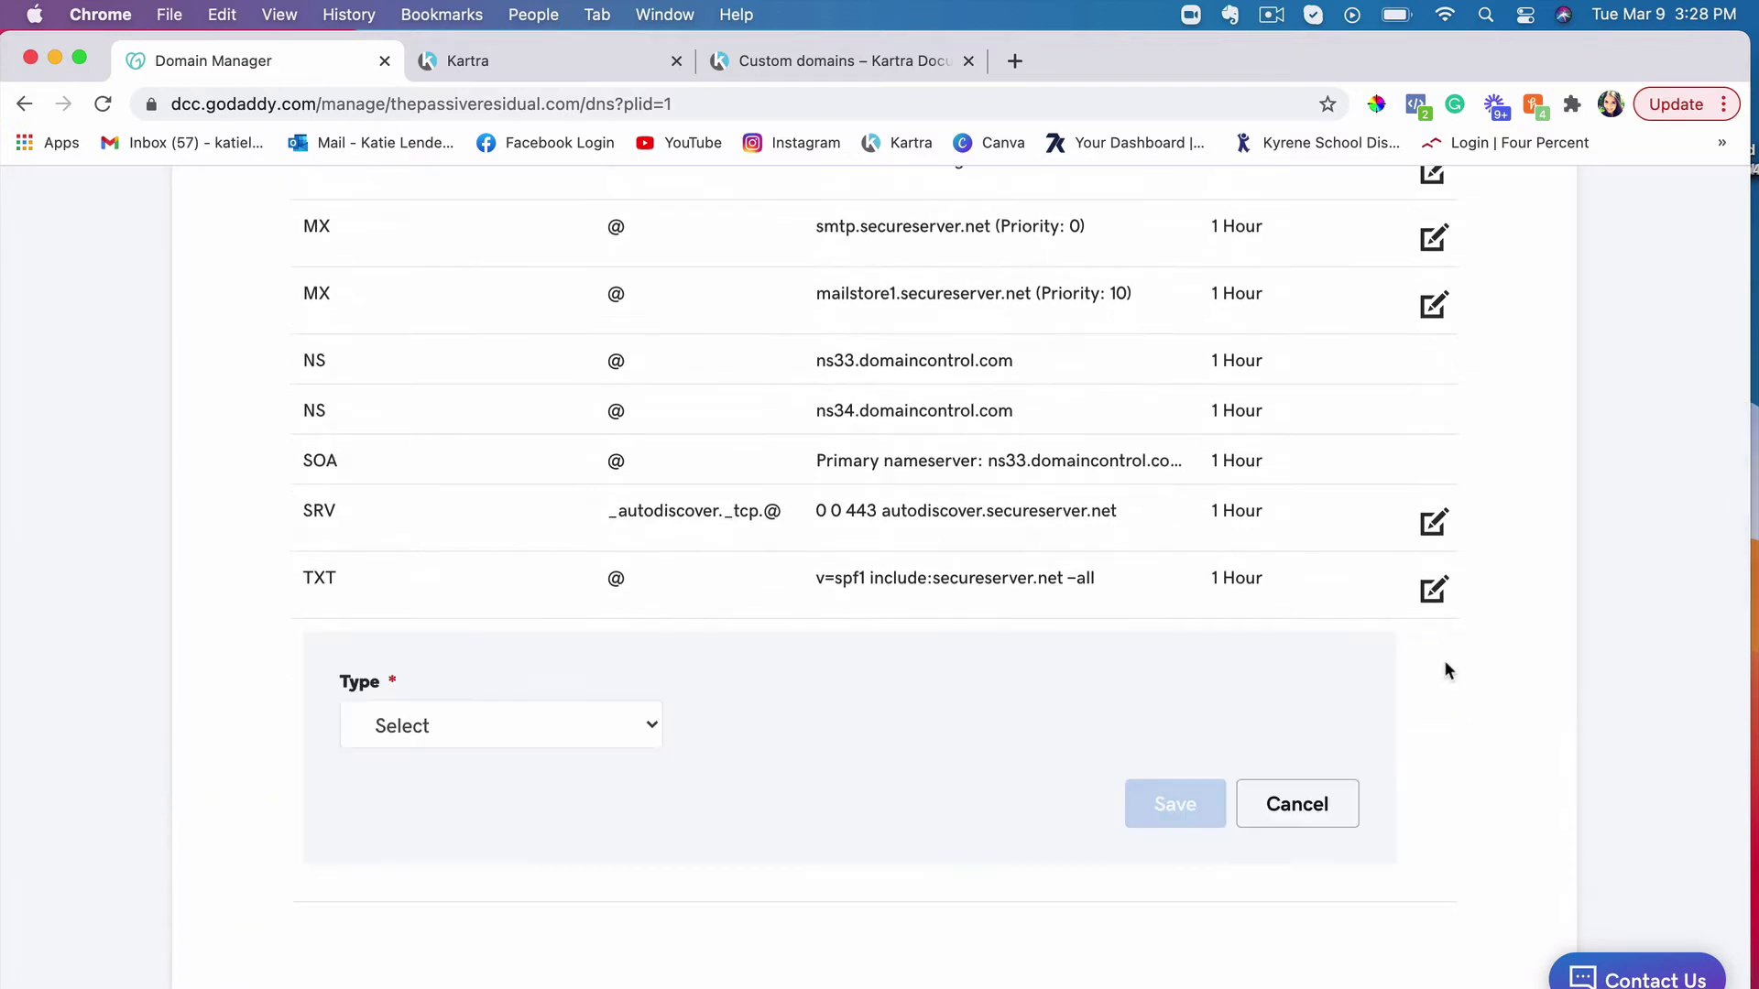
pyautogui.scroll(-2, 778, 664)
pyautogui.click(533, 548)
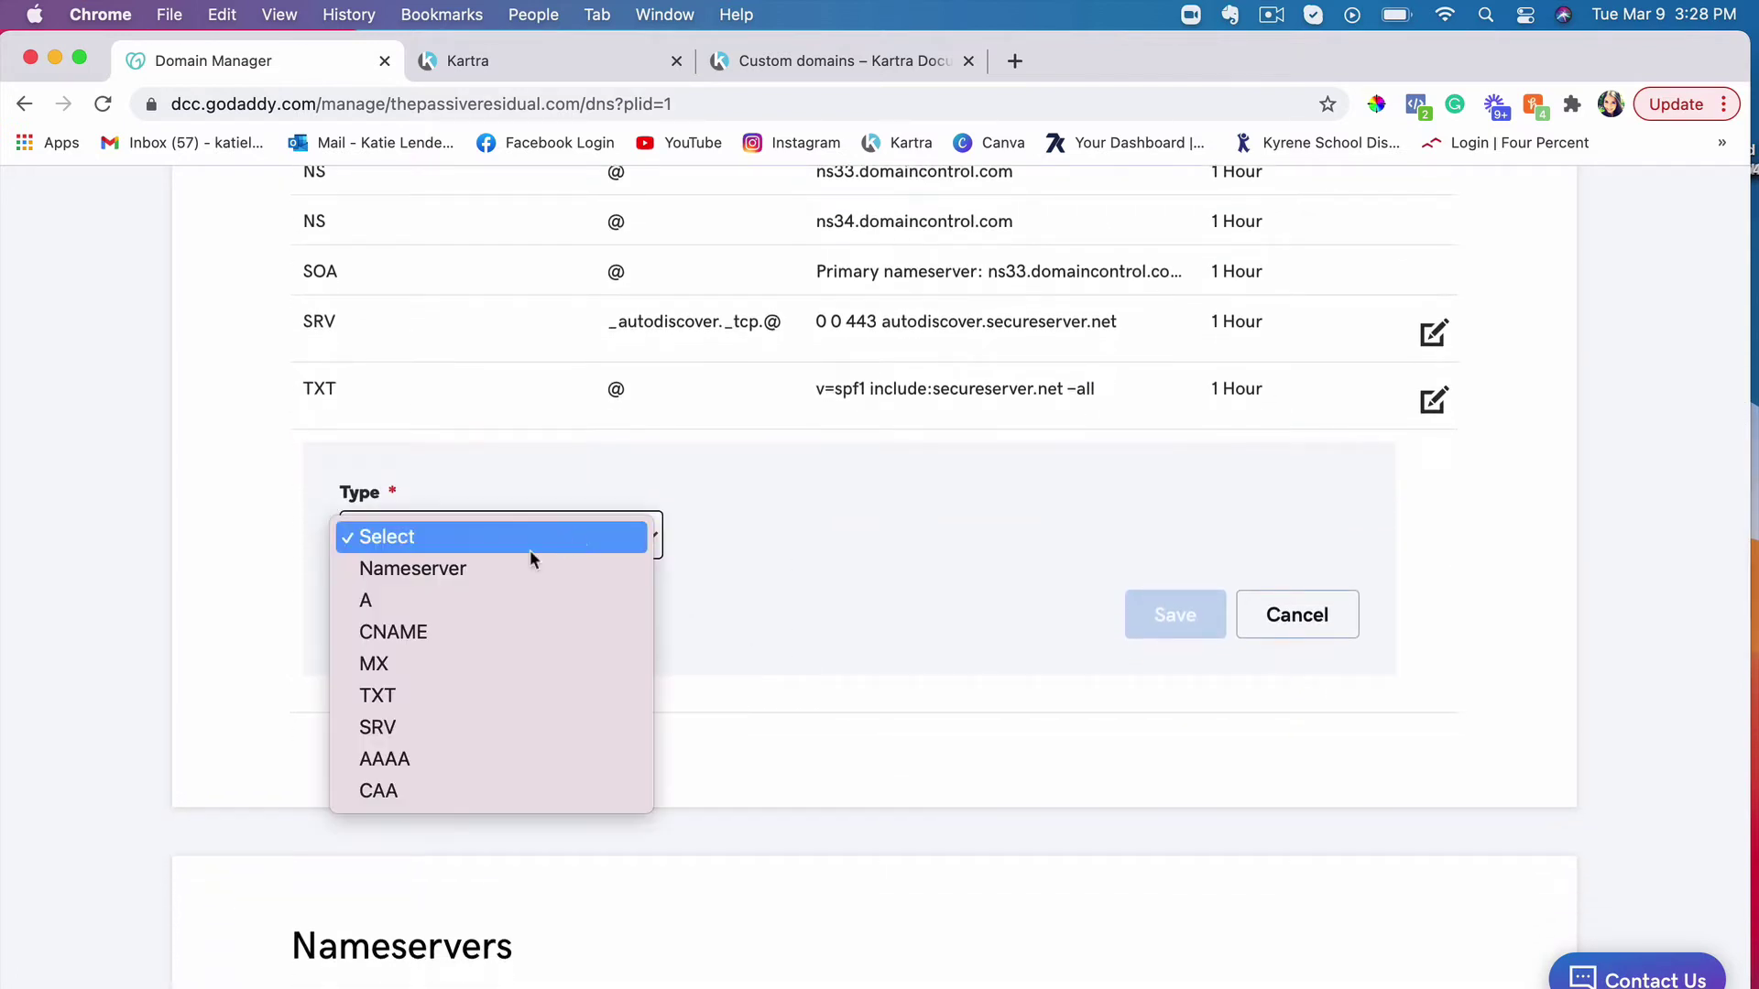
pyautogui.click(437, 632)
pyautogui.click(823, 529)
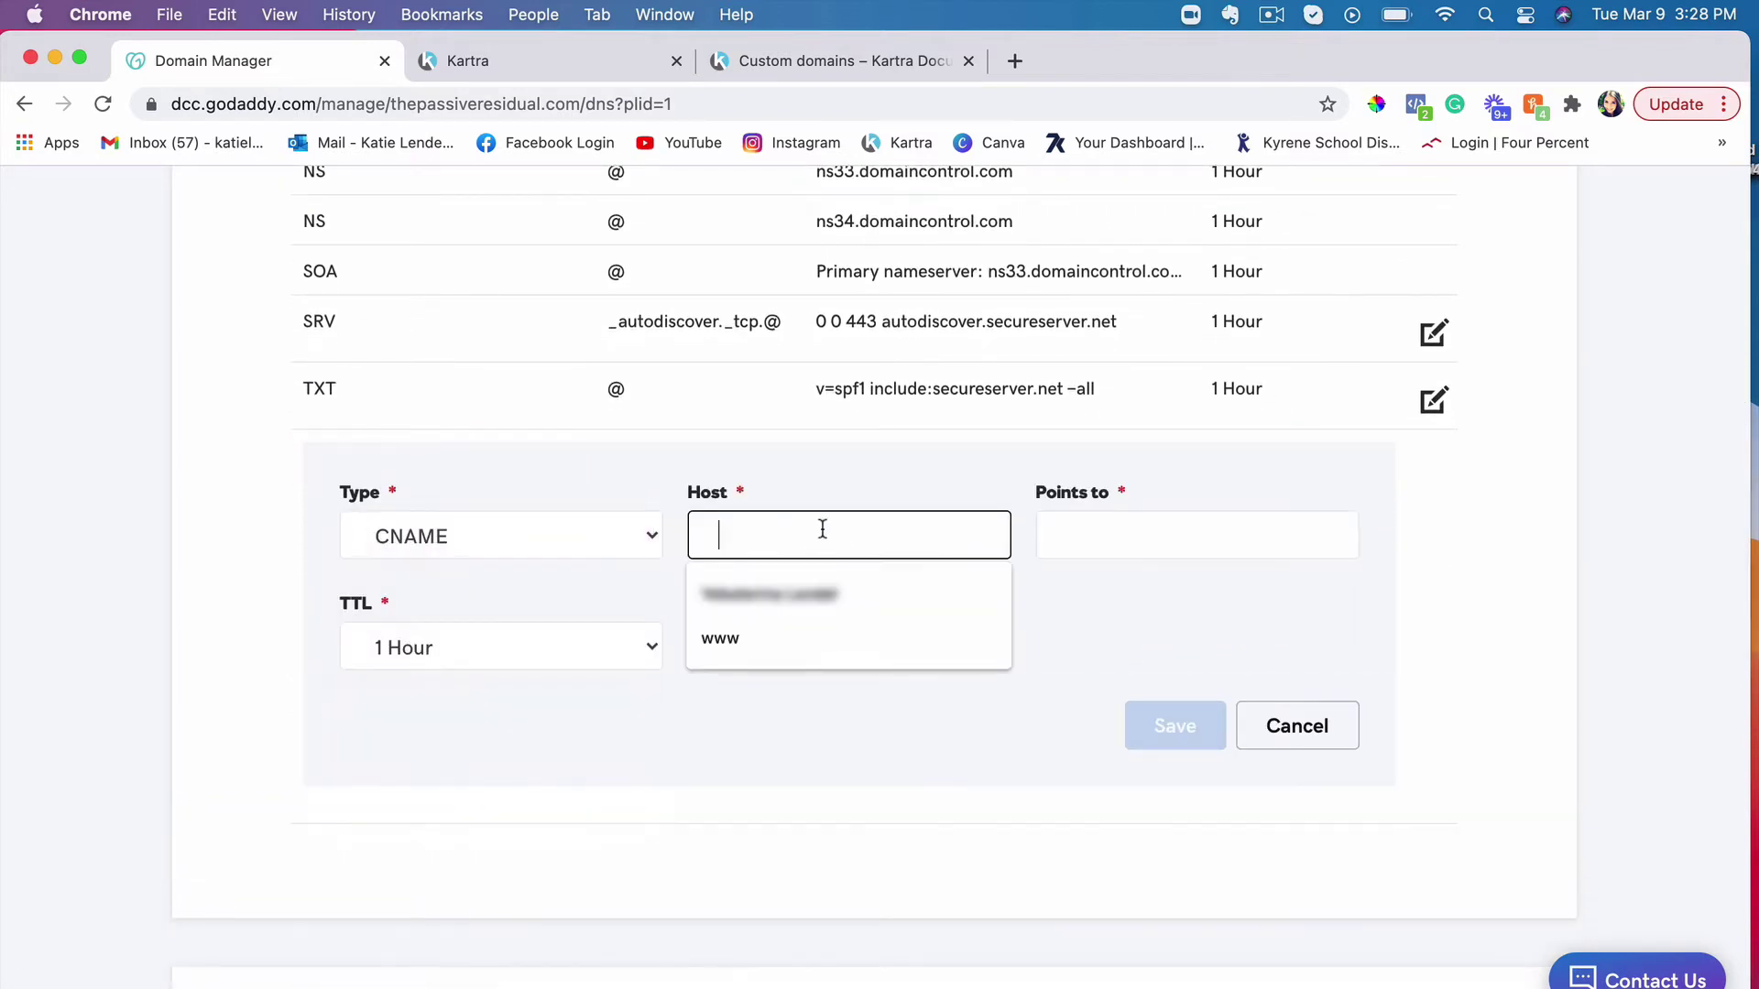
pyautogui.write('www')
pyautogui.click(1153, 549)
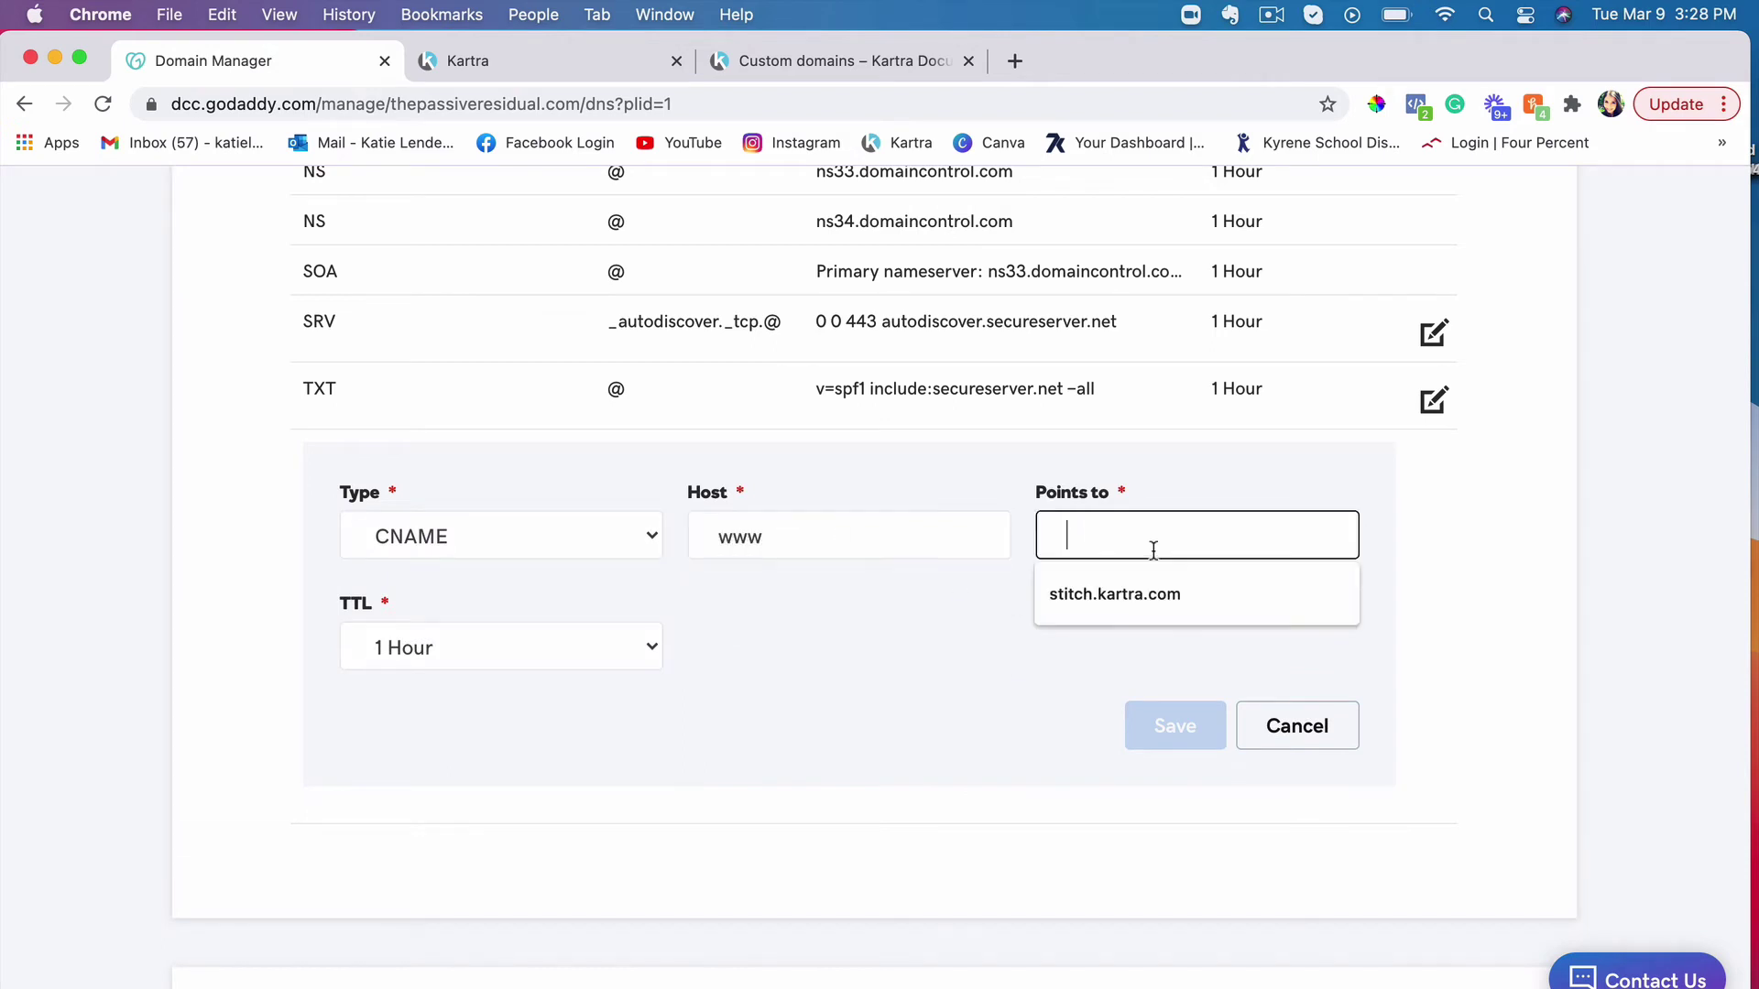
pyautogui.click(1150, 591)
pyautogui.press('Return')
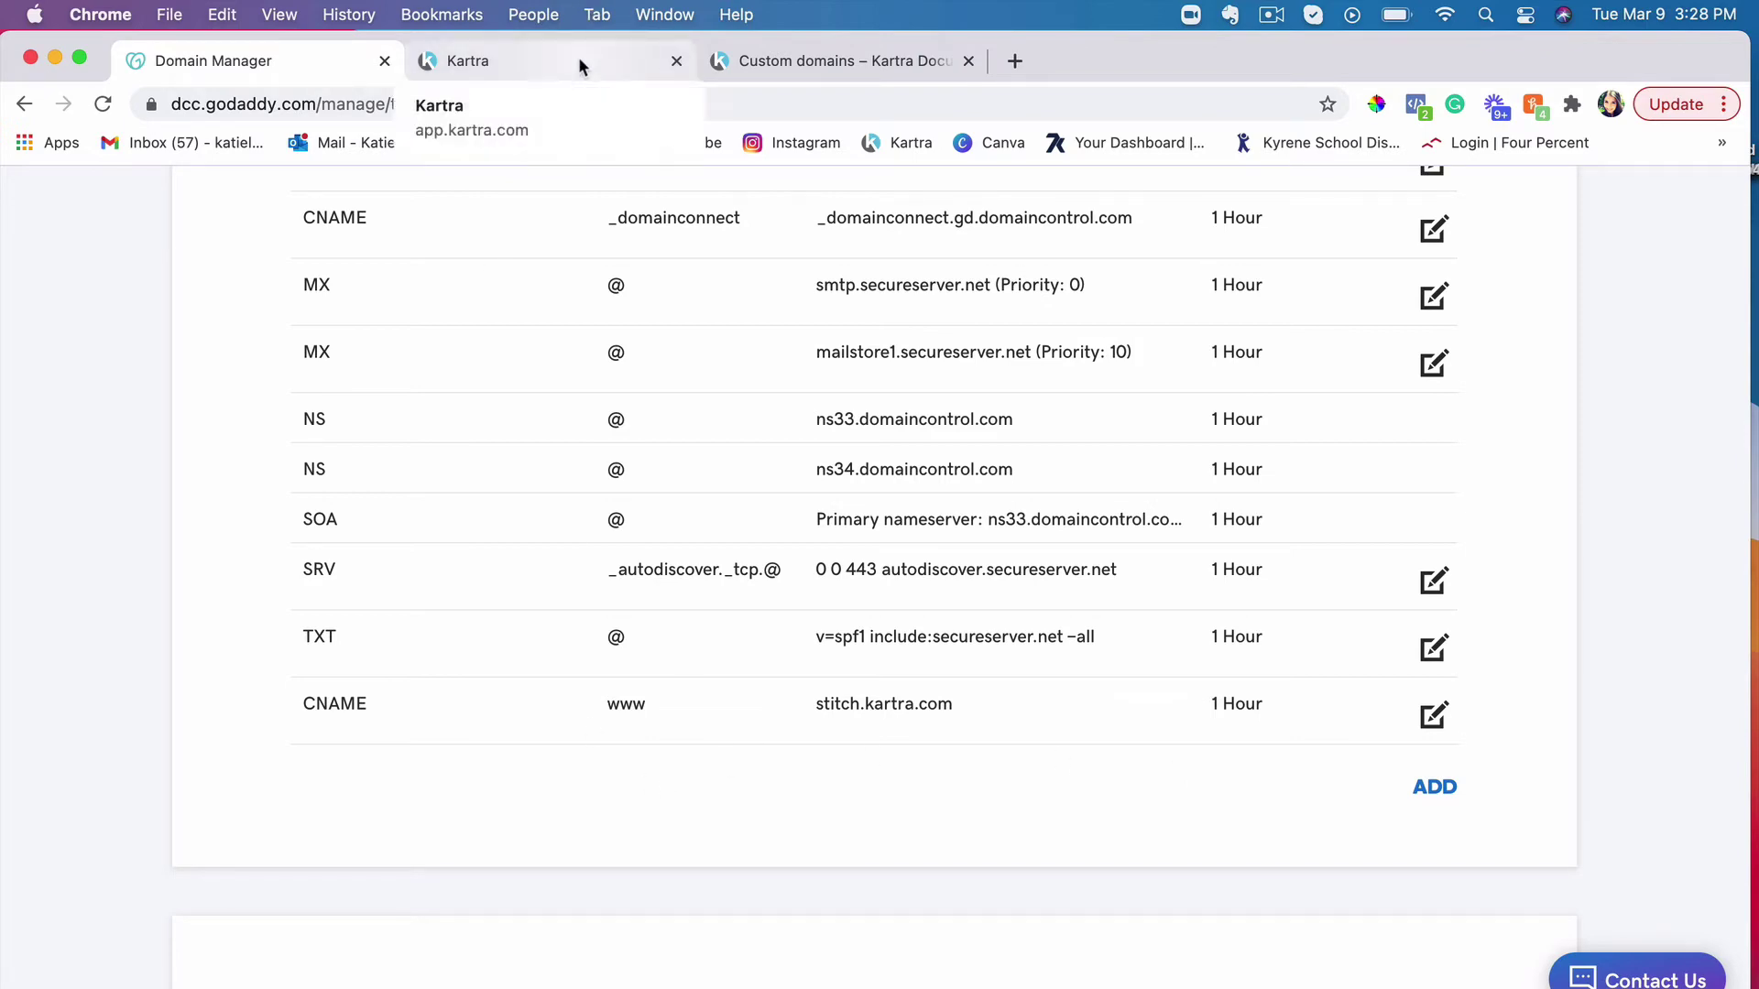
# Read the Kartra guide's section on forwarding the root domain, including its redirect example and notes.
pyautogui.click(824, 60)
pyautogui.scroll(-5, 822, 612)
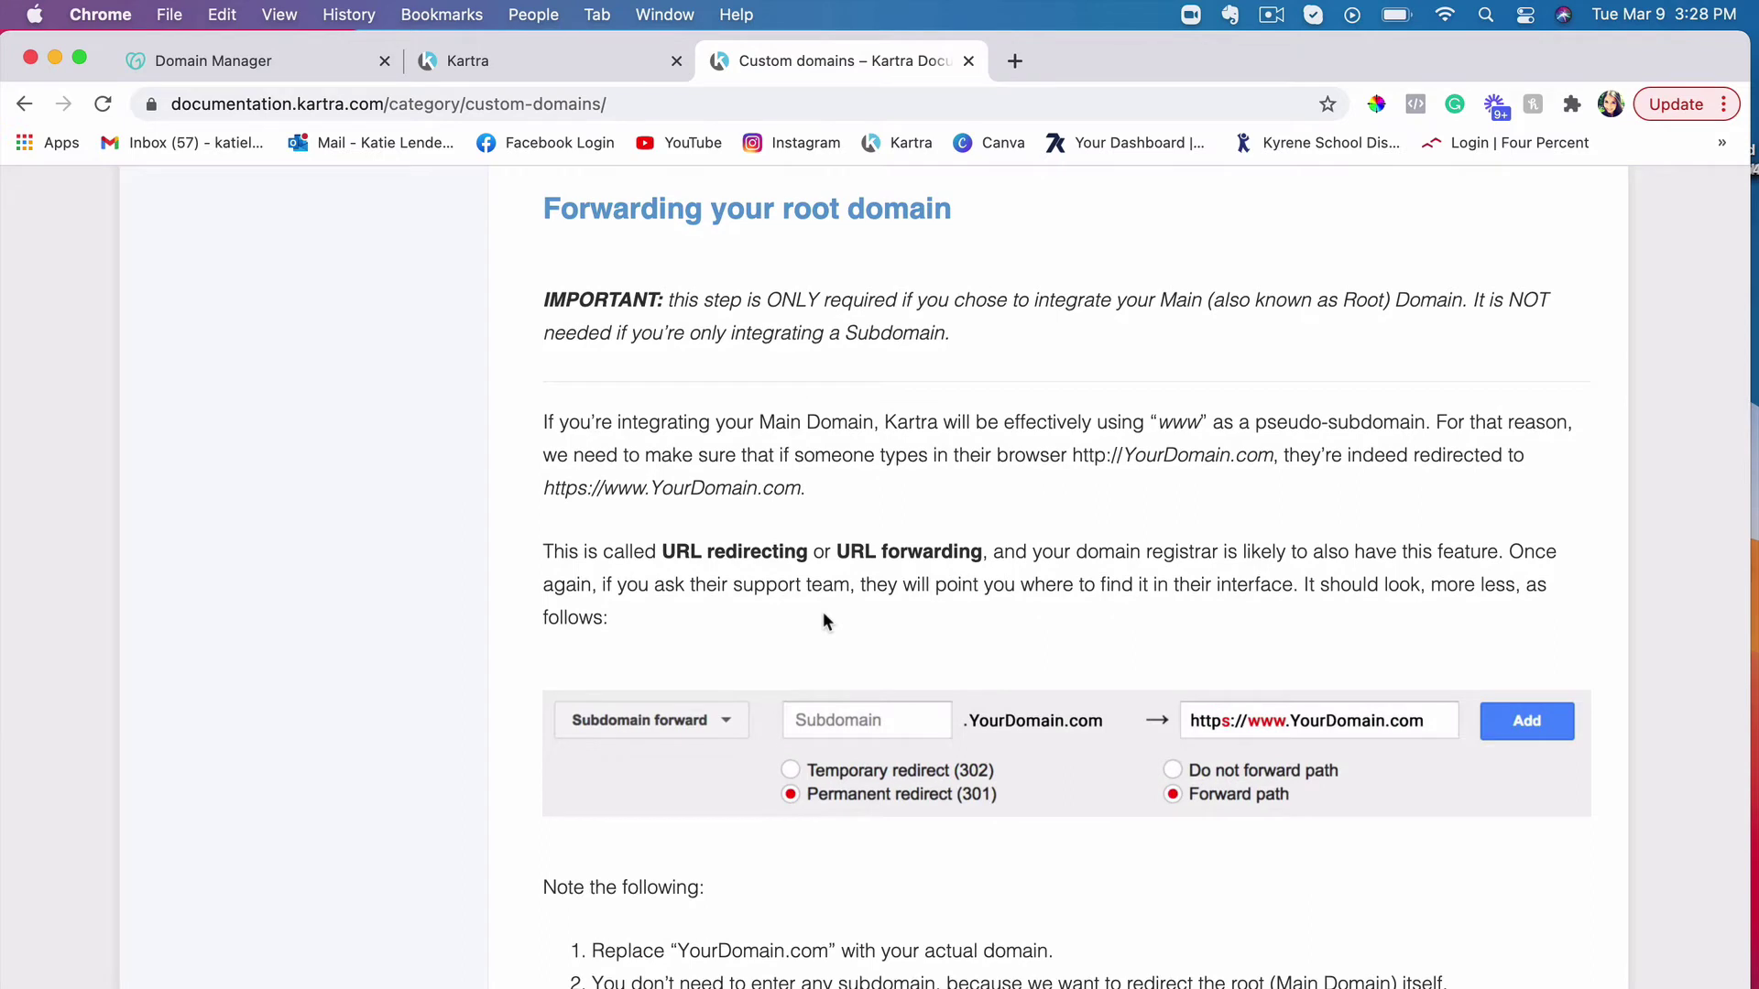
pyautogui.scroll(-1, 822, 612)
pyautogui.scroll(2, 824, 612)
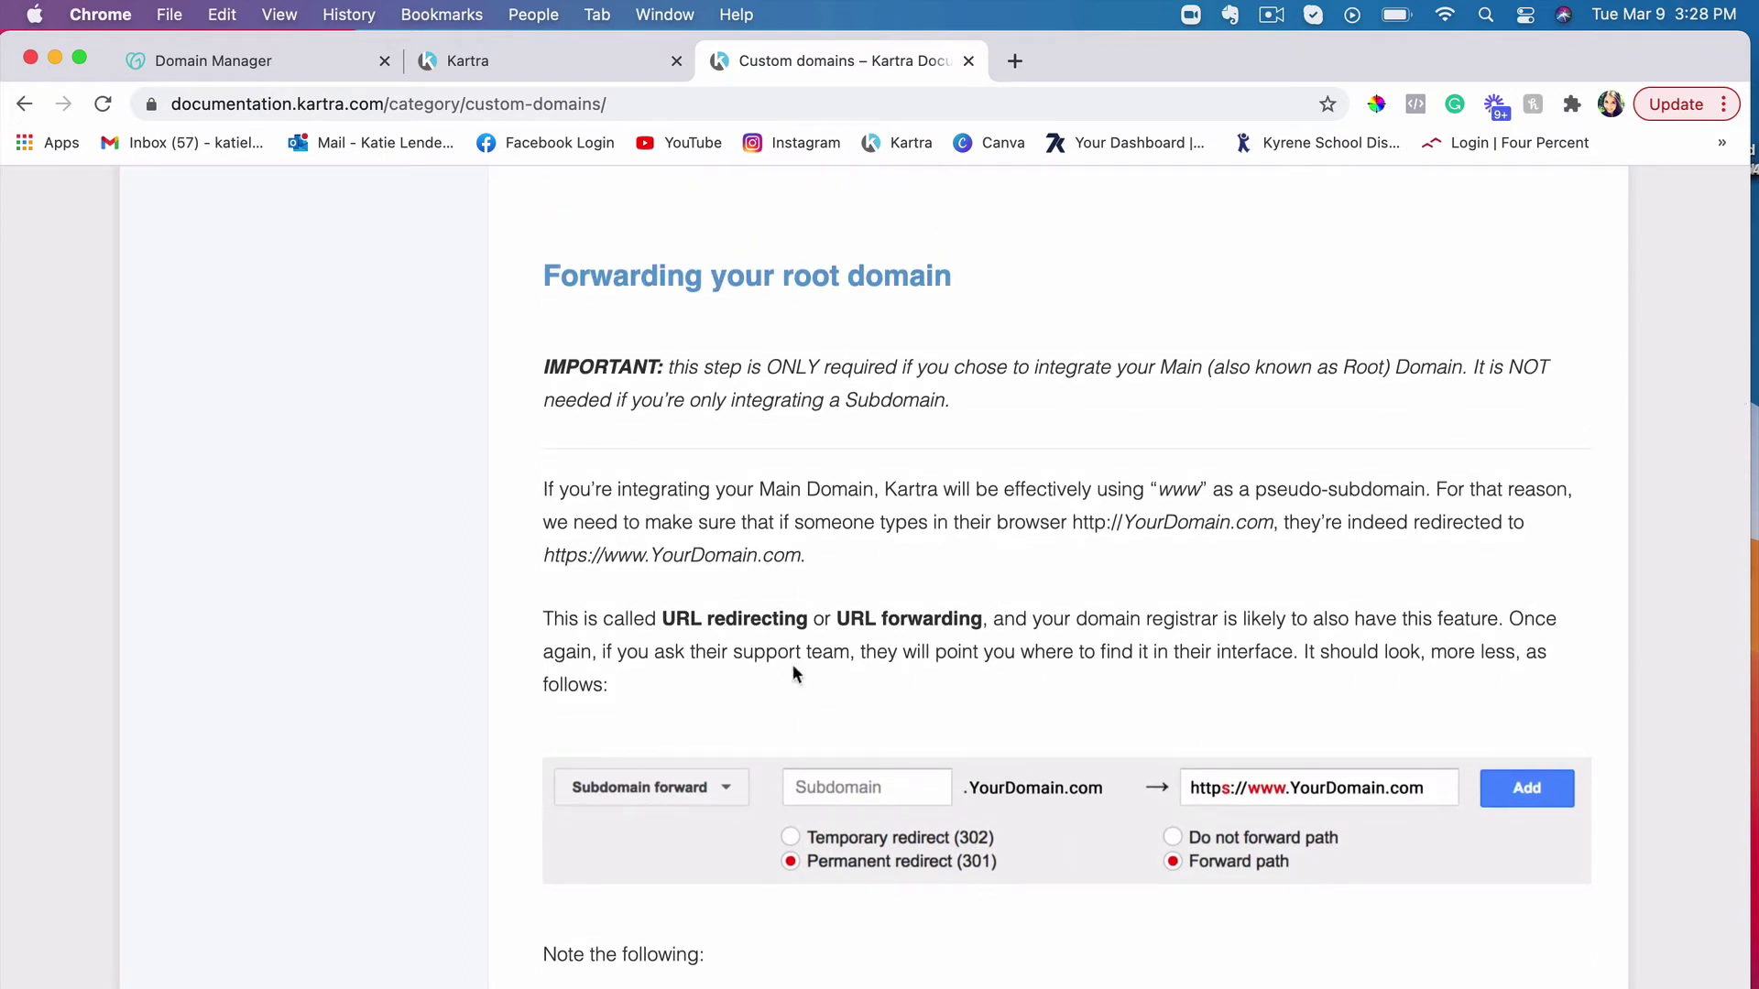
pyautogui.scroll(-1, 649, 616)
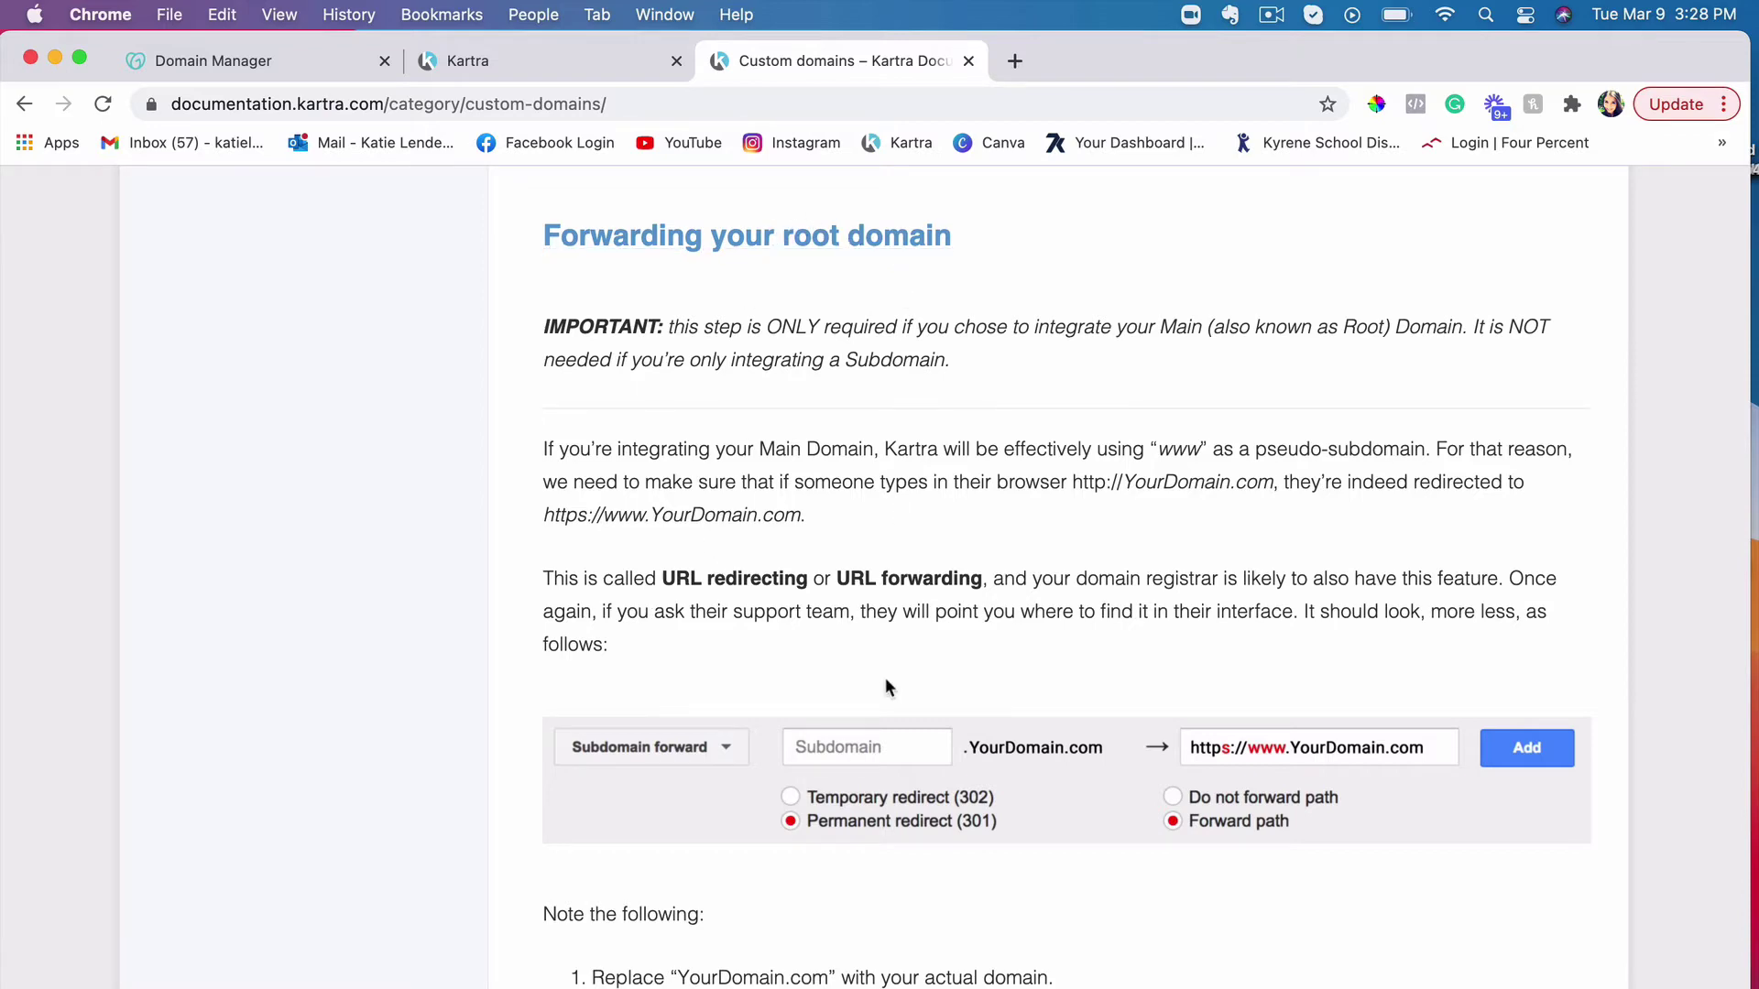
pyautogui.scroll(-8, 885, 678)
pyautogui.click(482, 61)
pyautogui.click(252, 62)
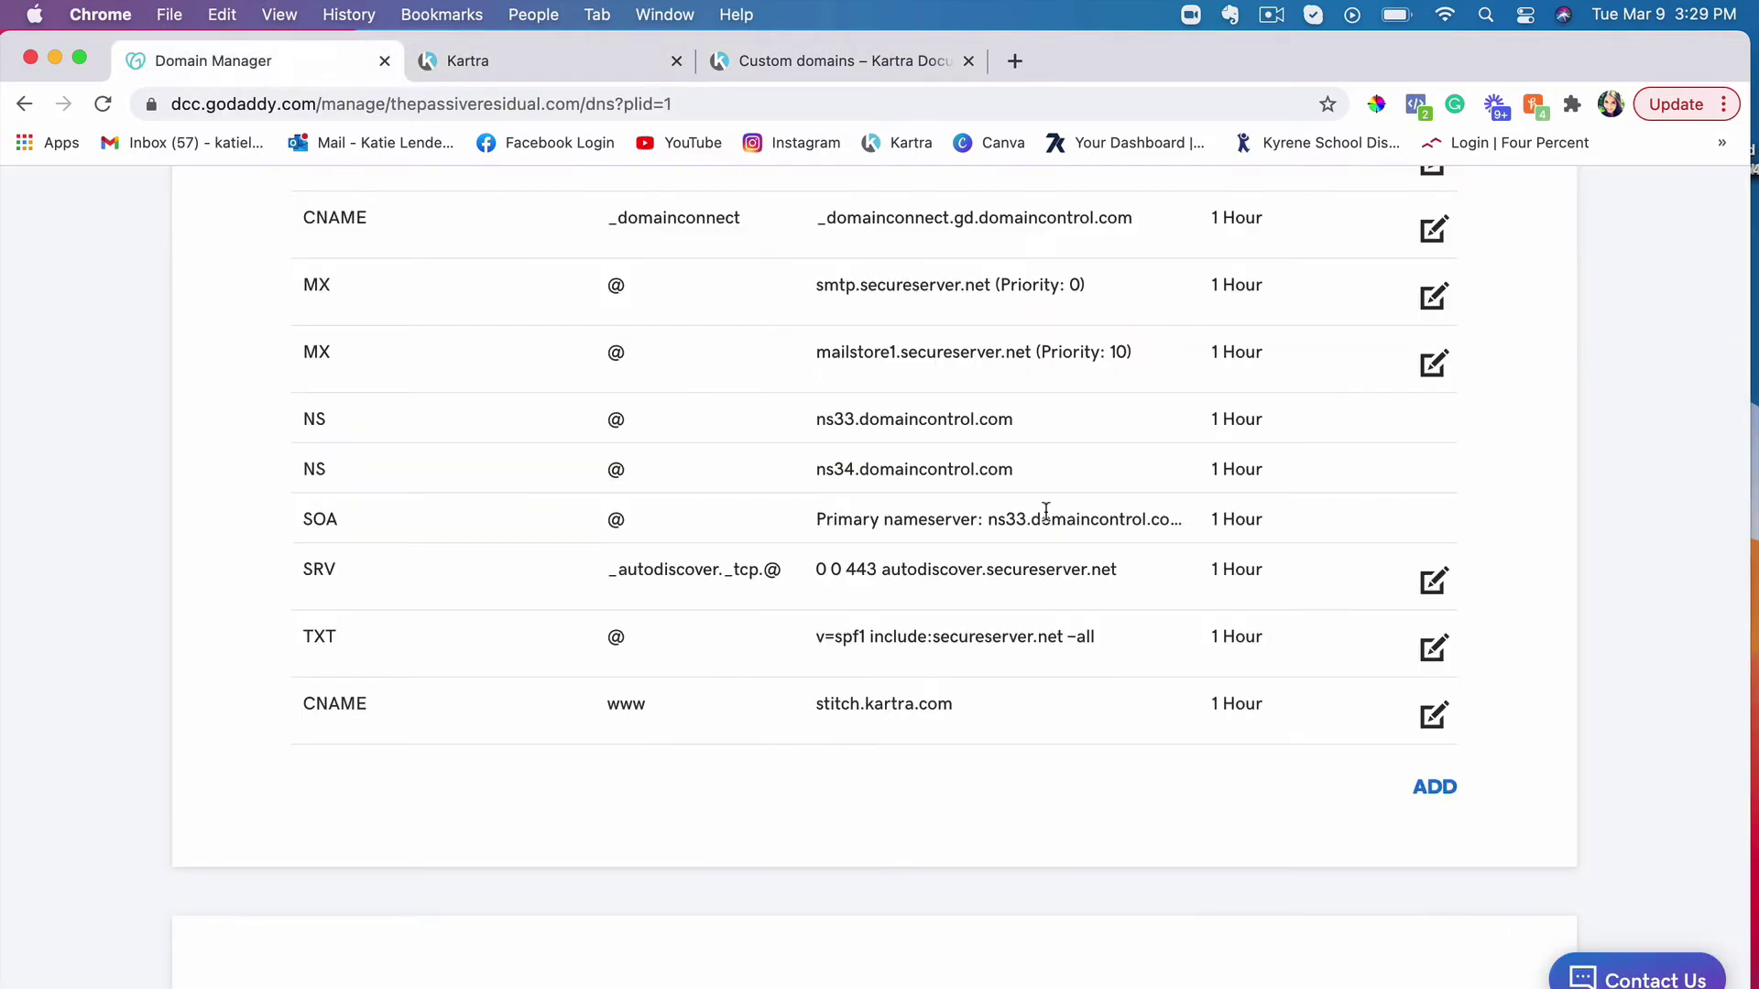
pyautogui.scroll(-10, 1045, 510)
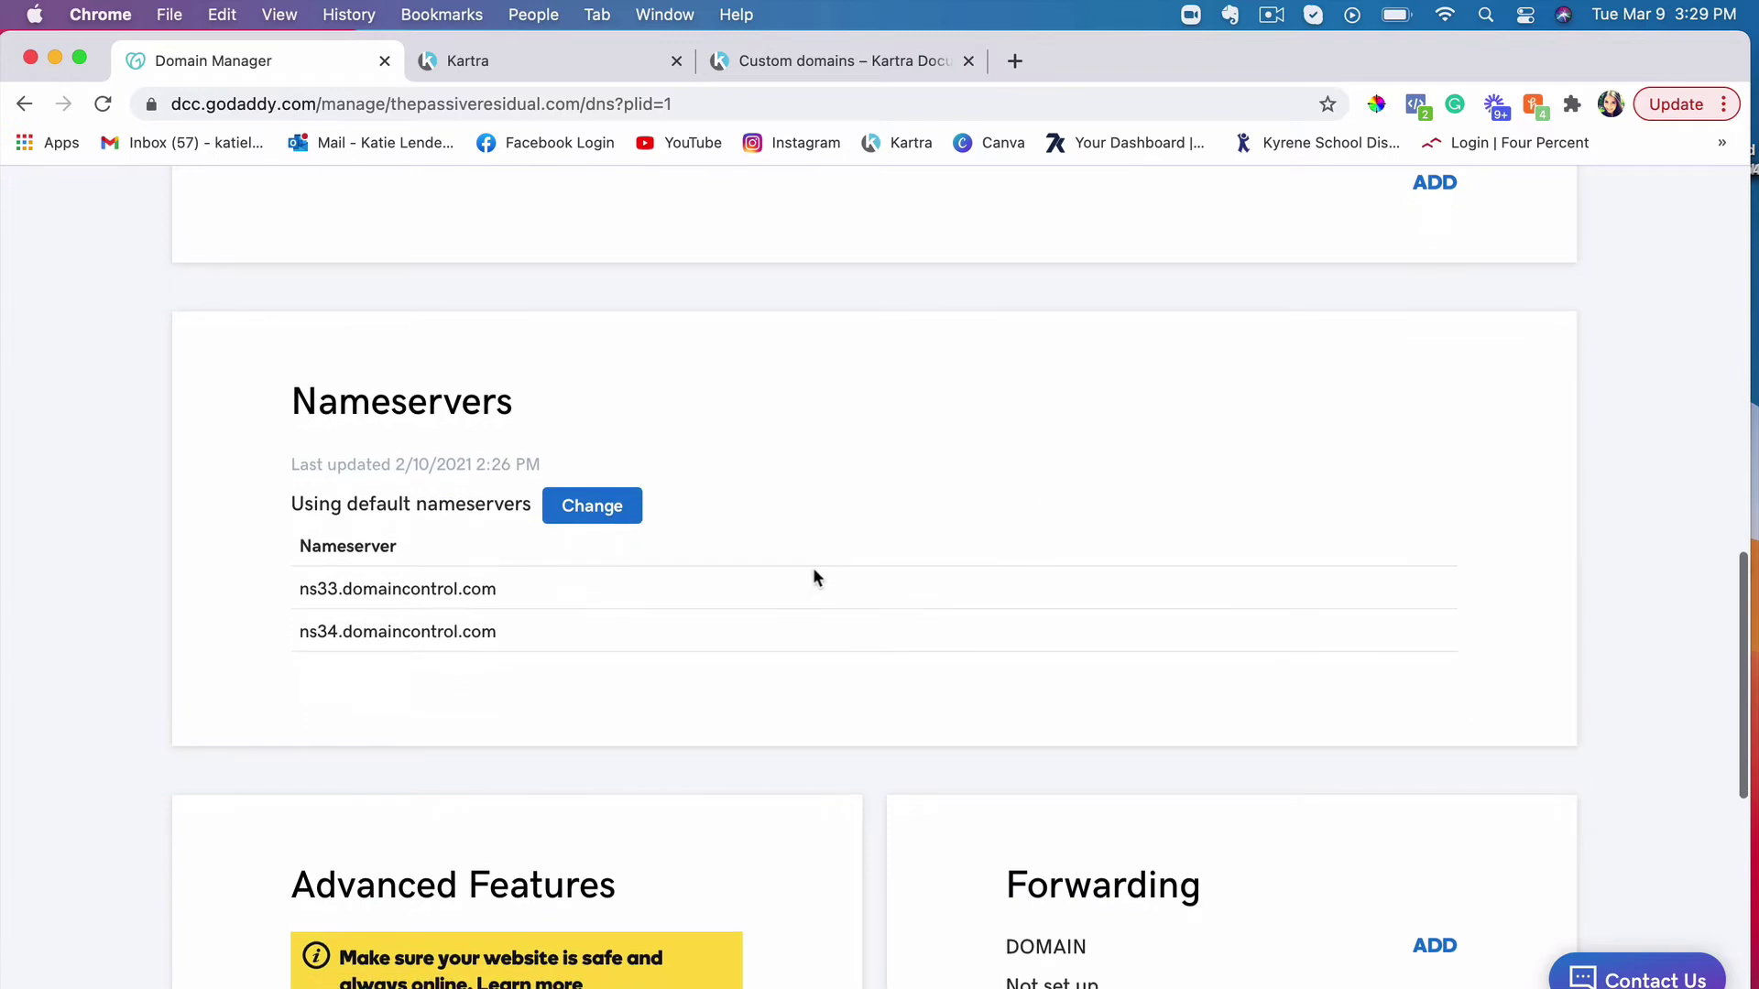
pyautogui.scroll(-2, 1528, 590)
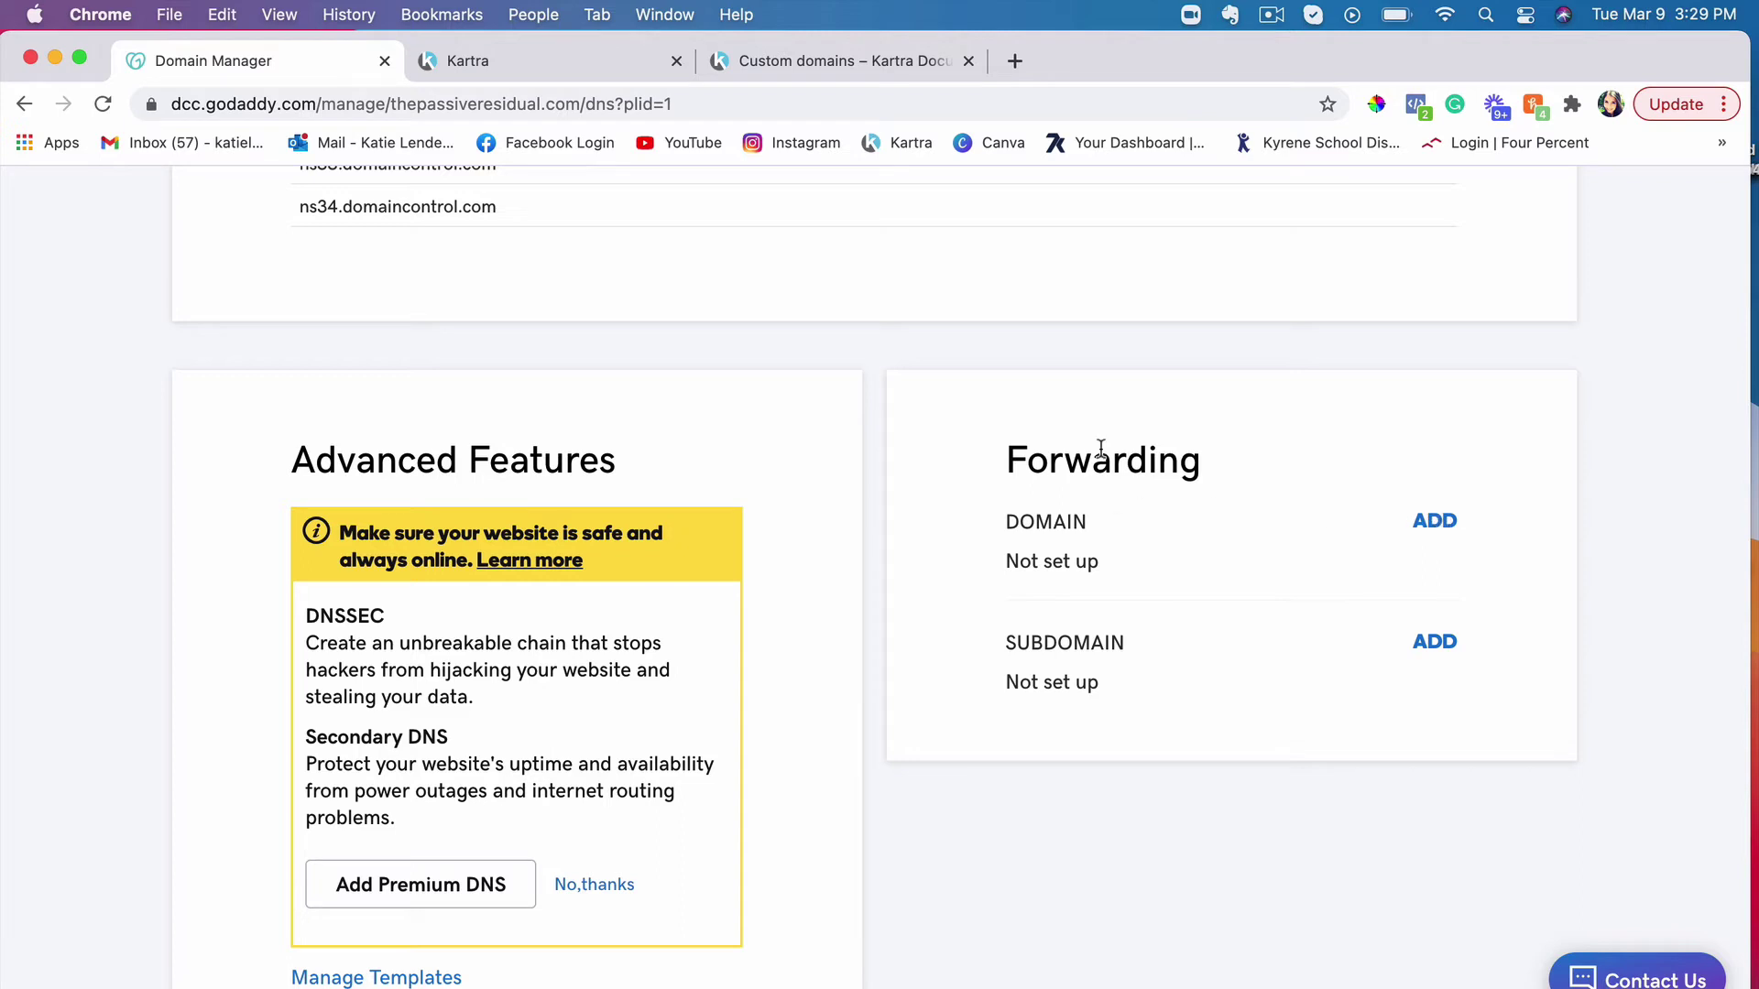
pyautogui.click(1434, 520)
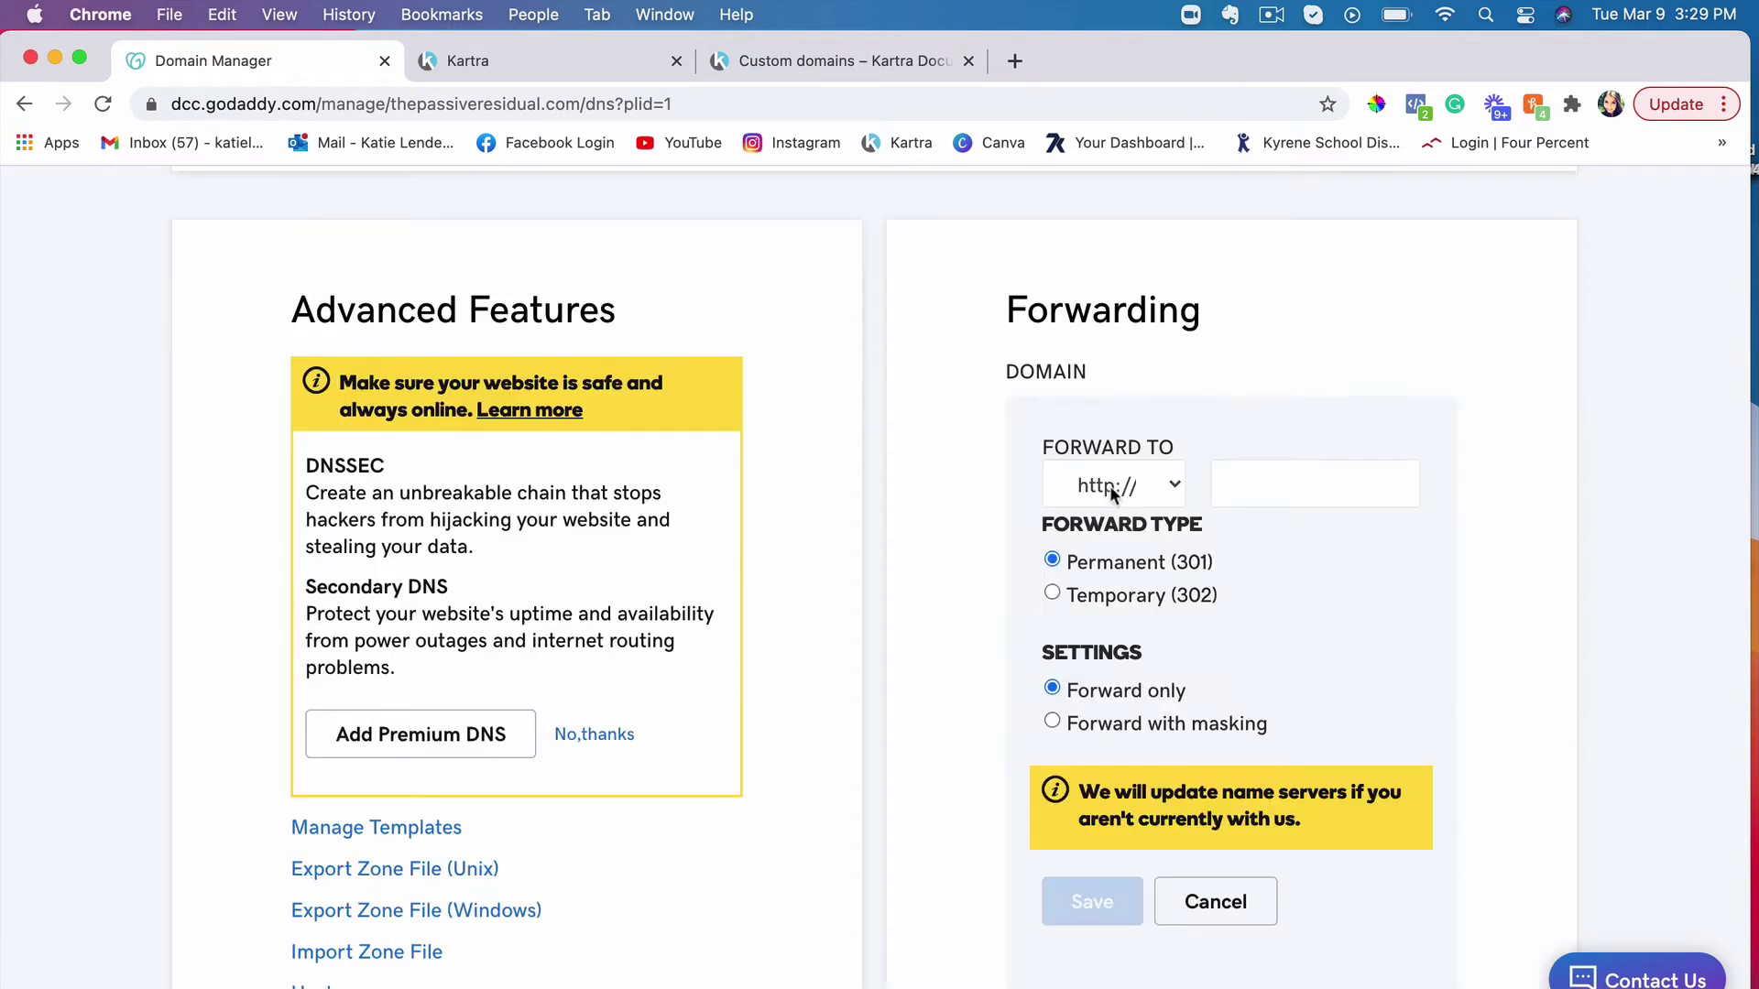
pyautogui.click(1109, 486)
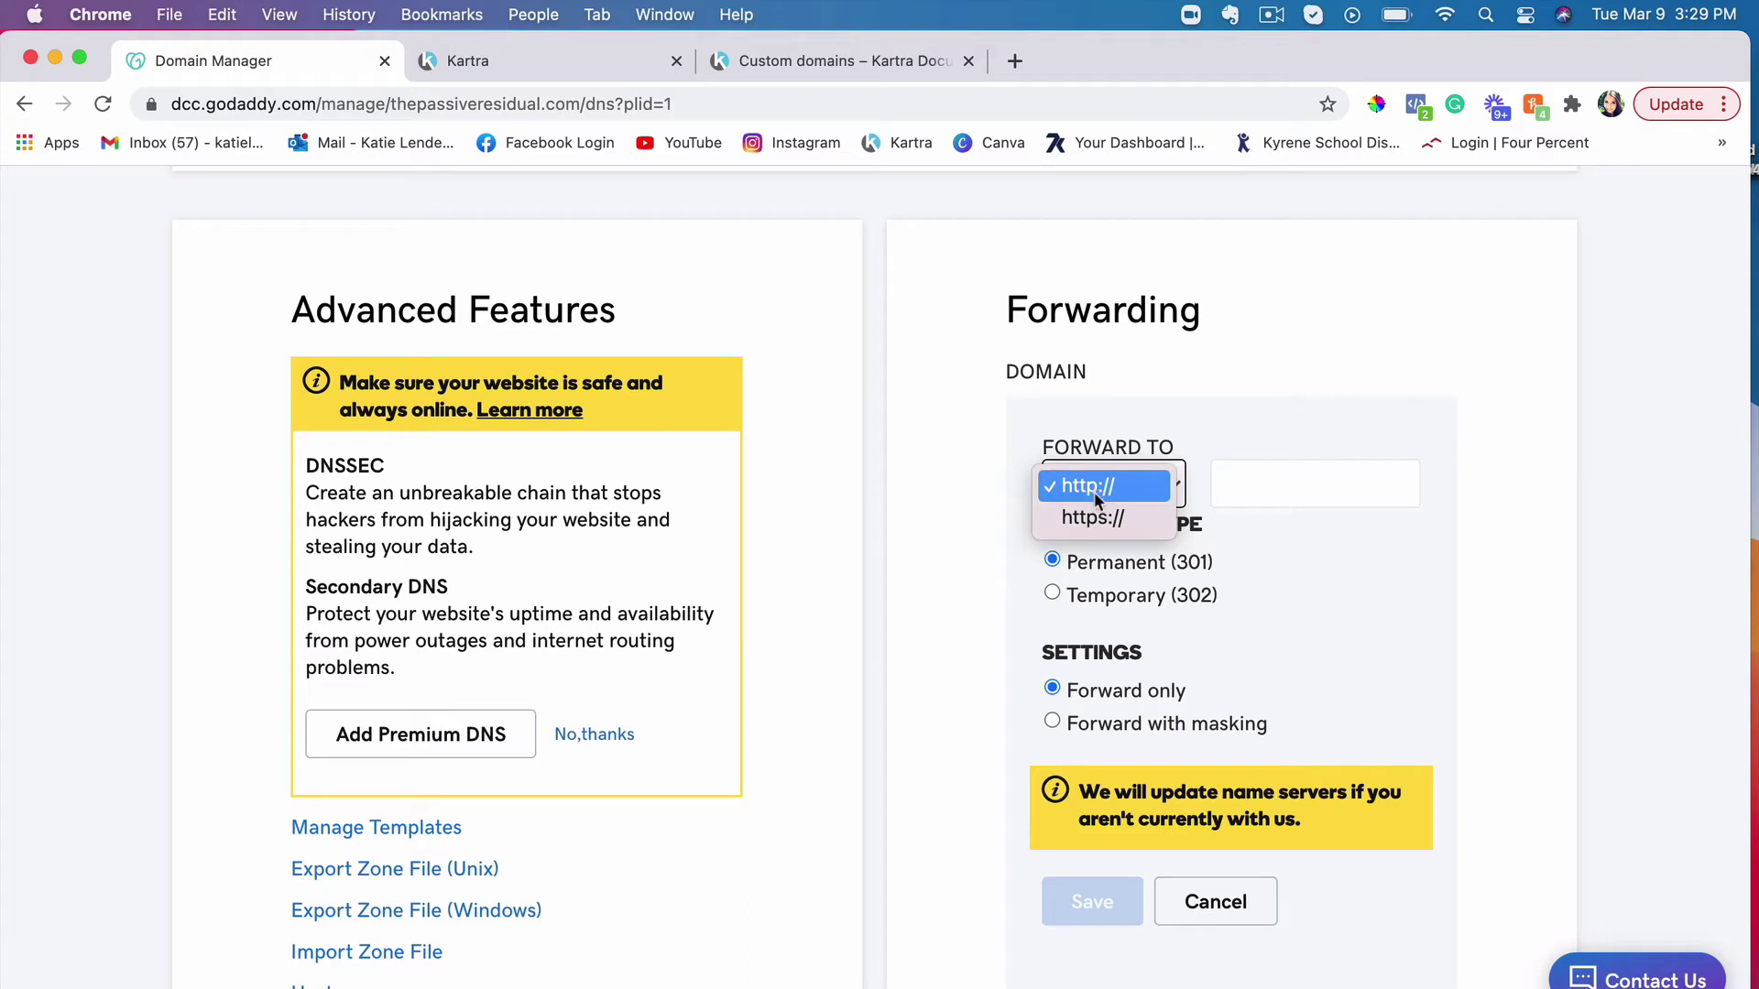
pyautogui.click(1104, 517)
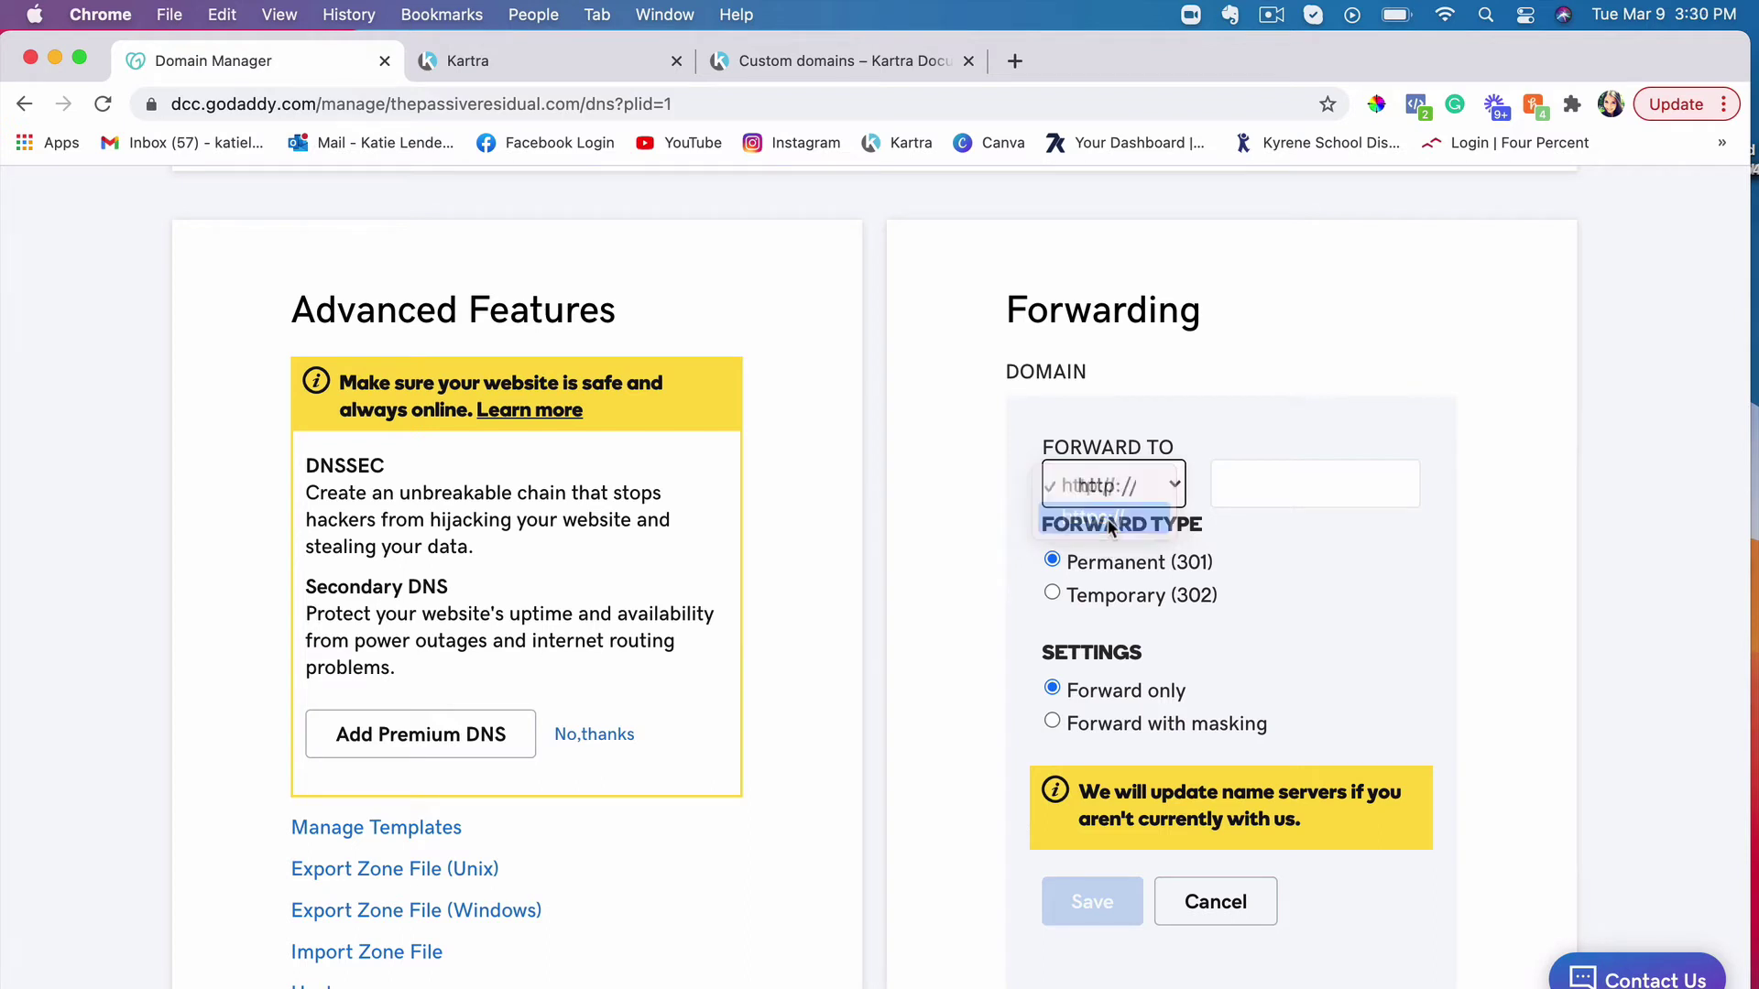
pyautogui.click(1299, 483)
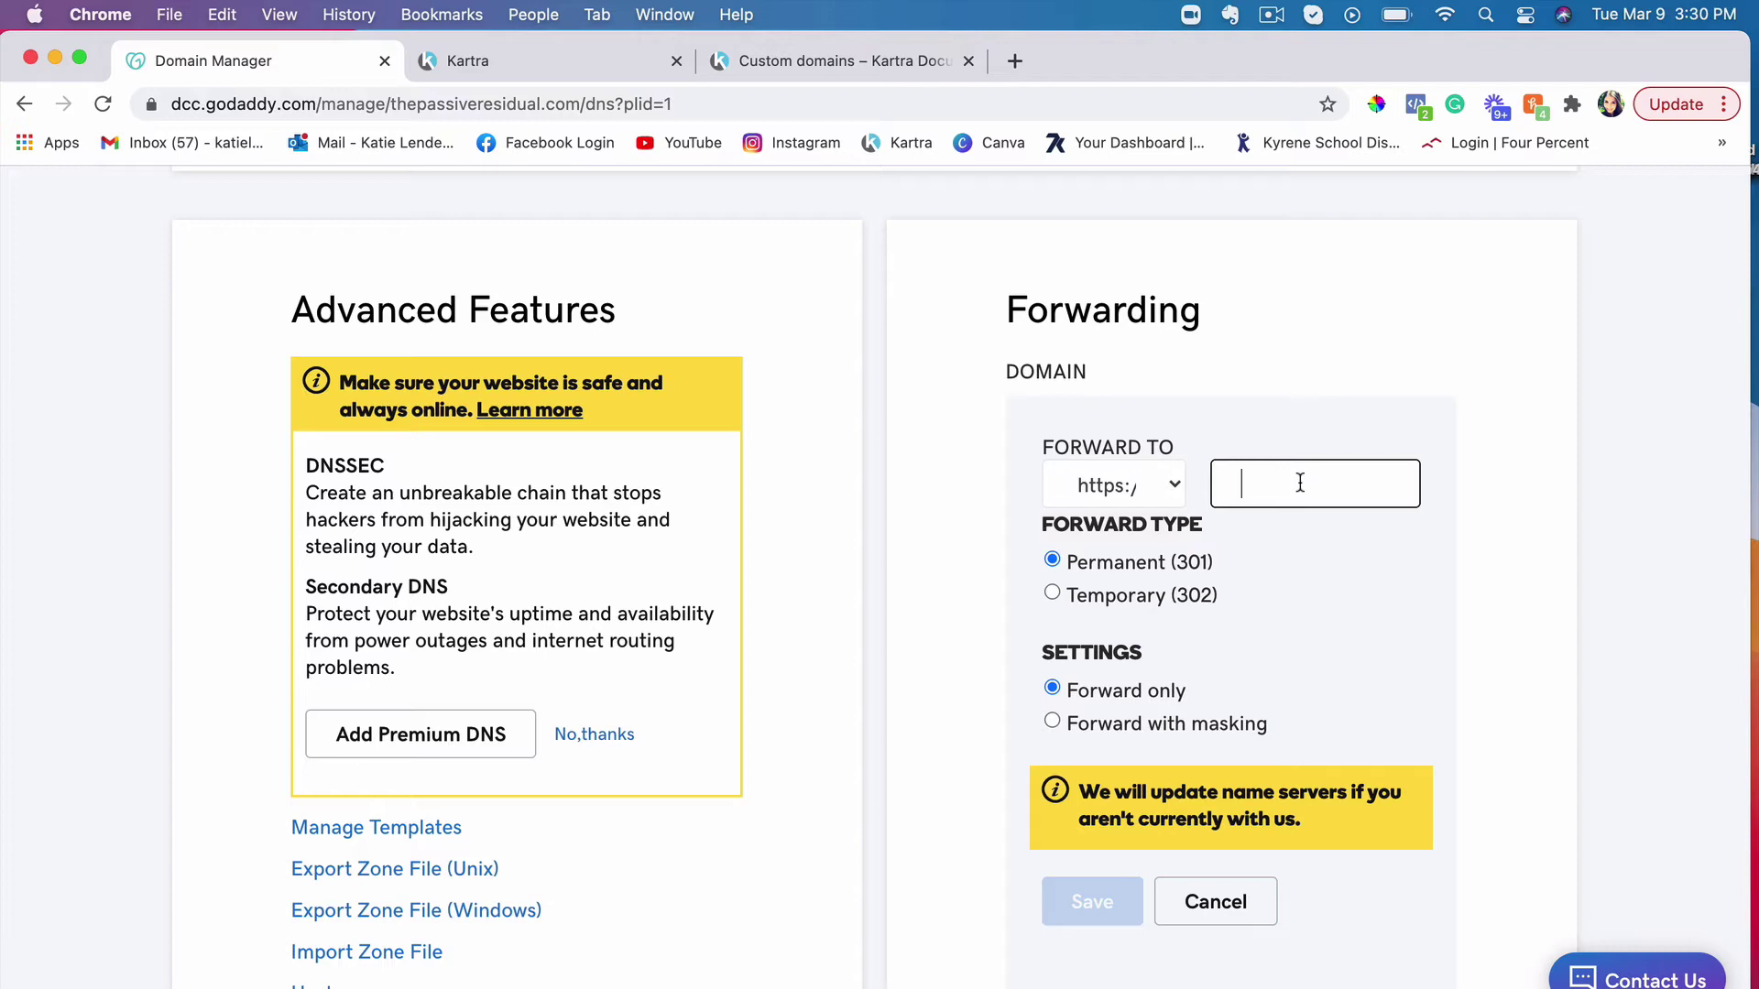
# Check the guide's redirect example for the required www address format and forwarding type.
pyautogui.click(803, 60)
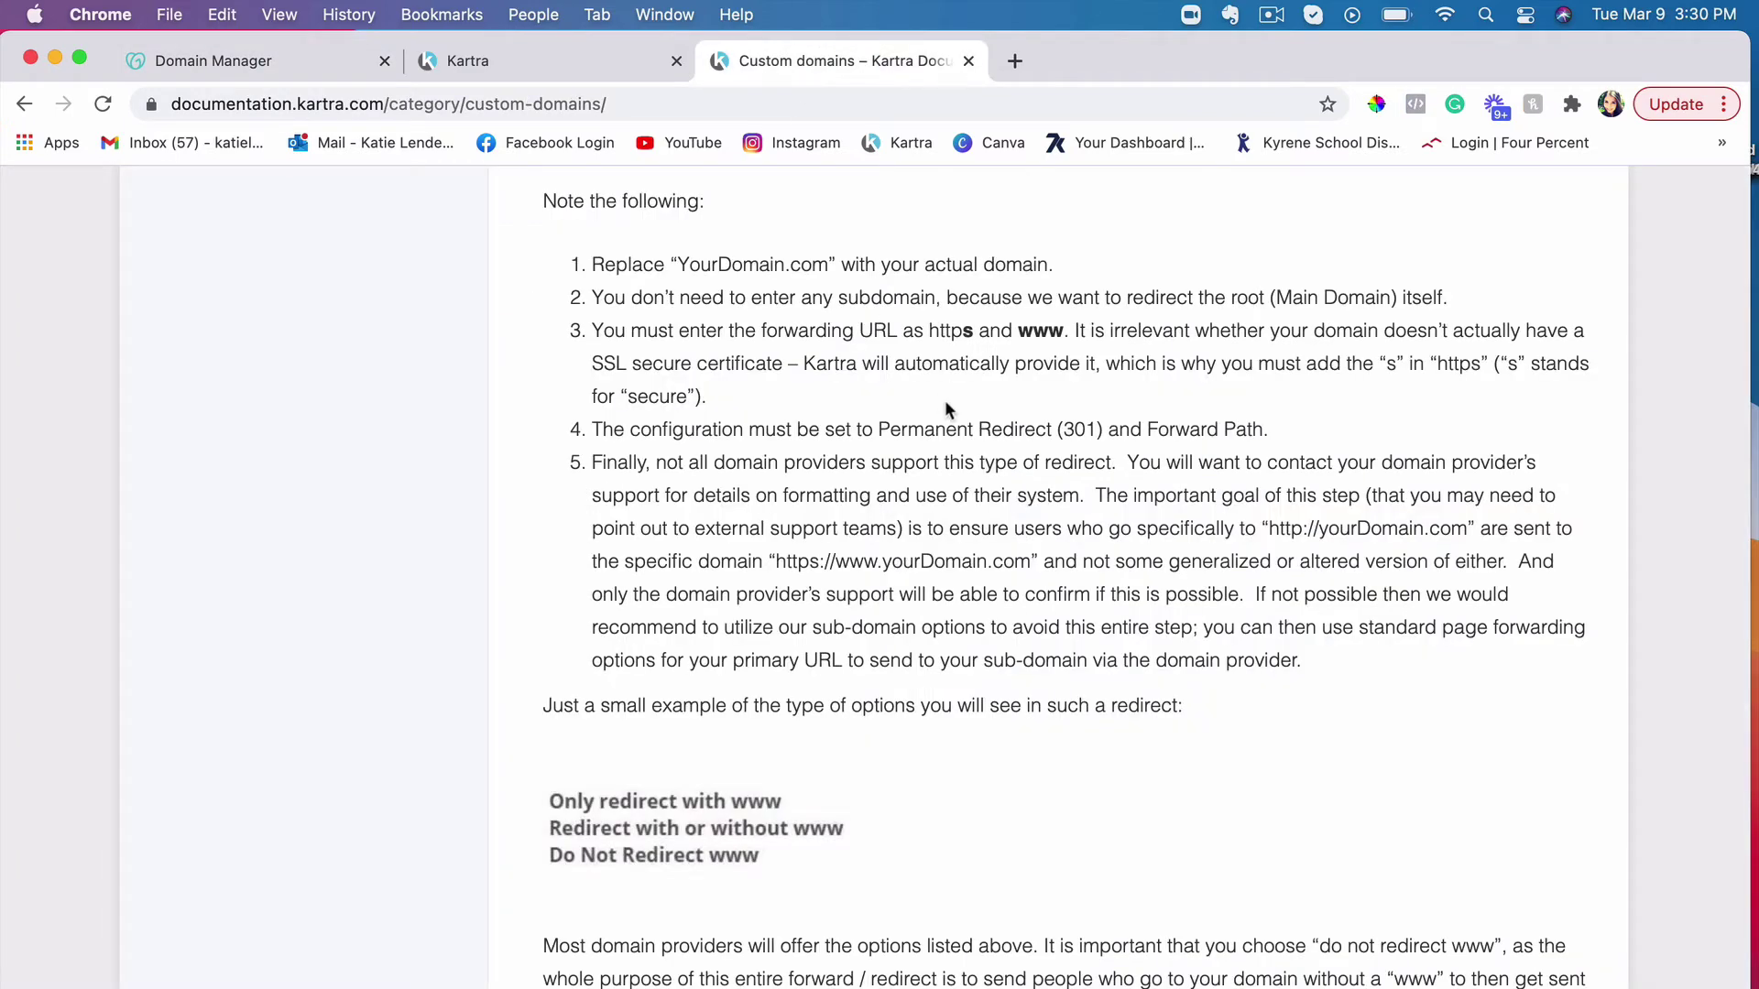
pyautogui.scroll(3, 946, 403)
pyautogui.scroll(1, 946, 411)
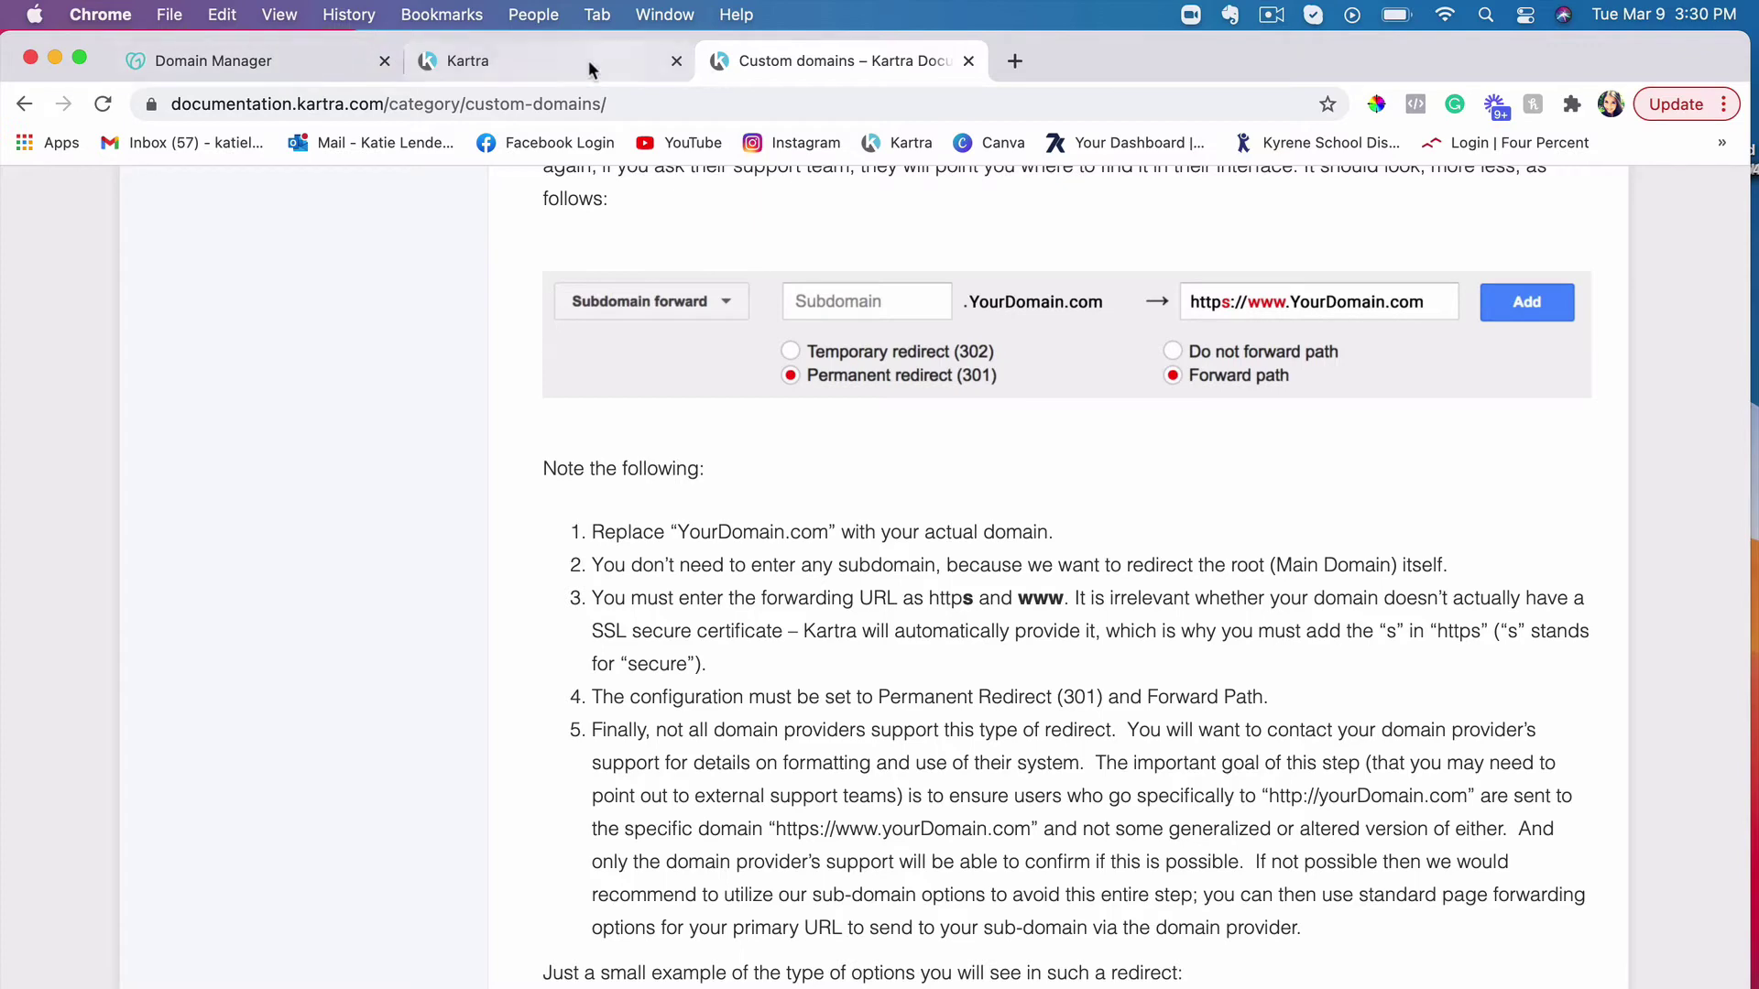
# Enter the www address of thepassiveresidual.com as the forwarding target, checking the domain's spelling in the DNS page header.
pyautogui.click(266, 58)
pyautogui.write('www')
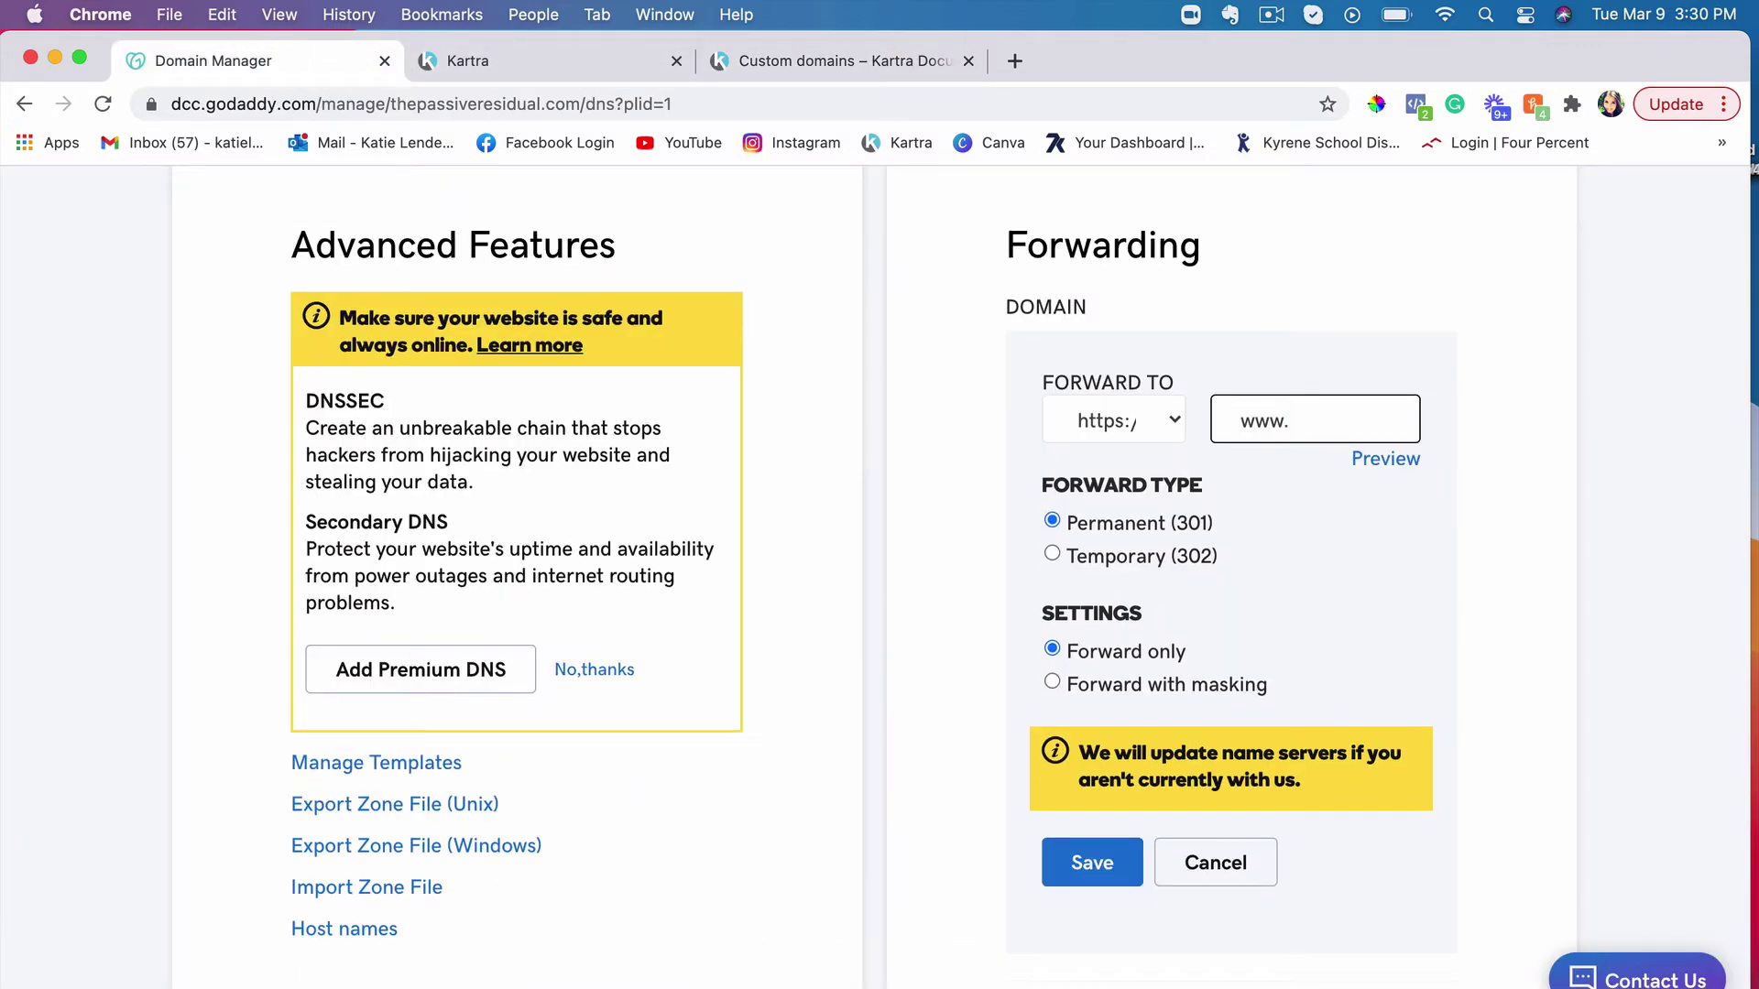
pyautogui.write('.thepassiver')
pyautogui.scroll(15, 1353, 424)
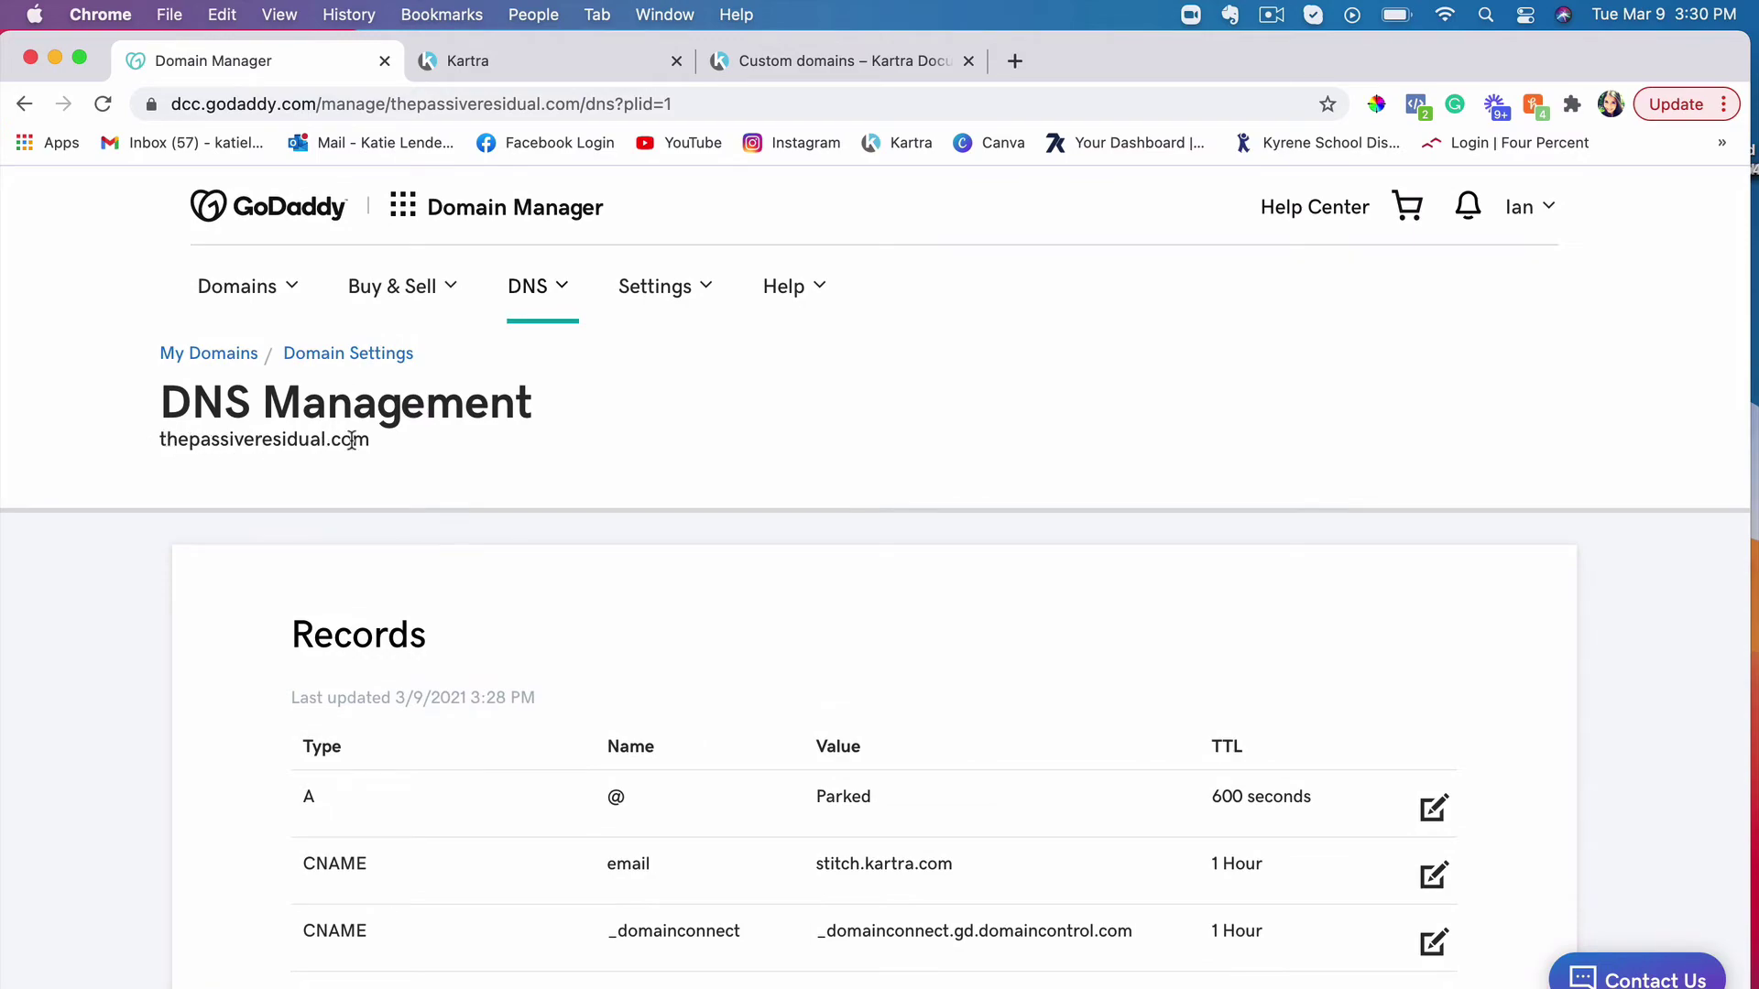
pyautogui.scroll(-15, 329, 450)
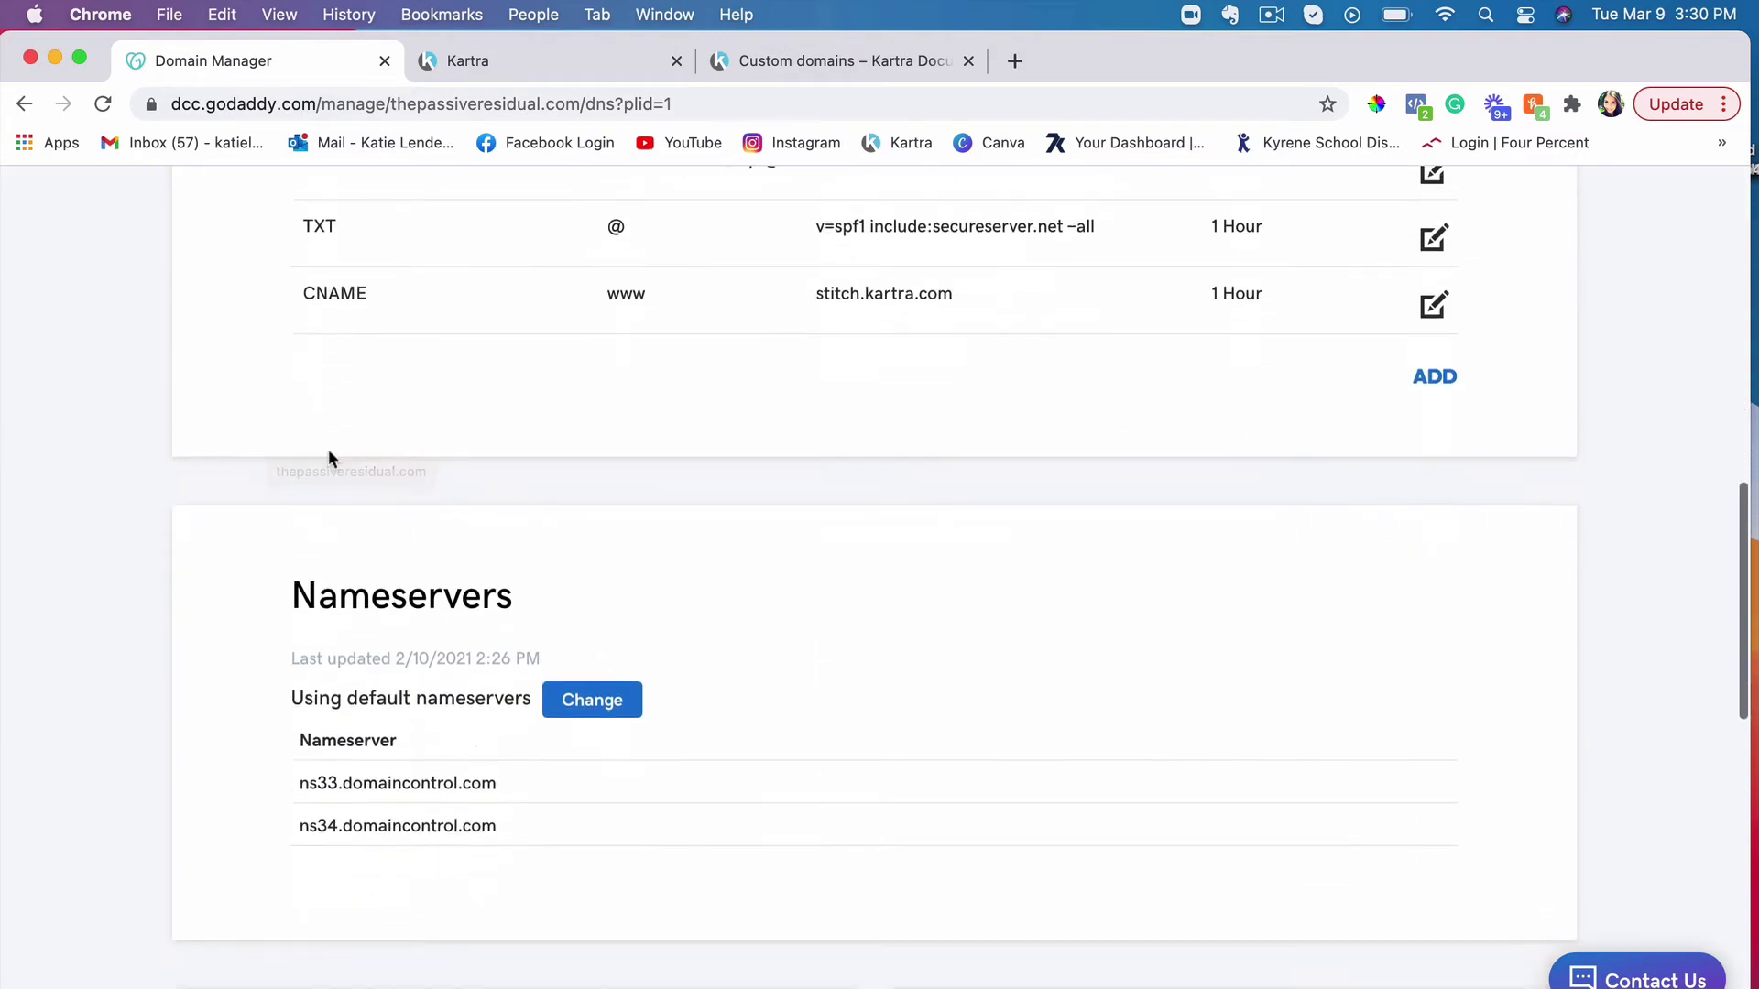
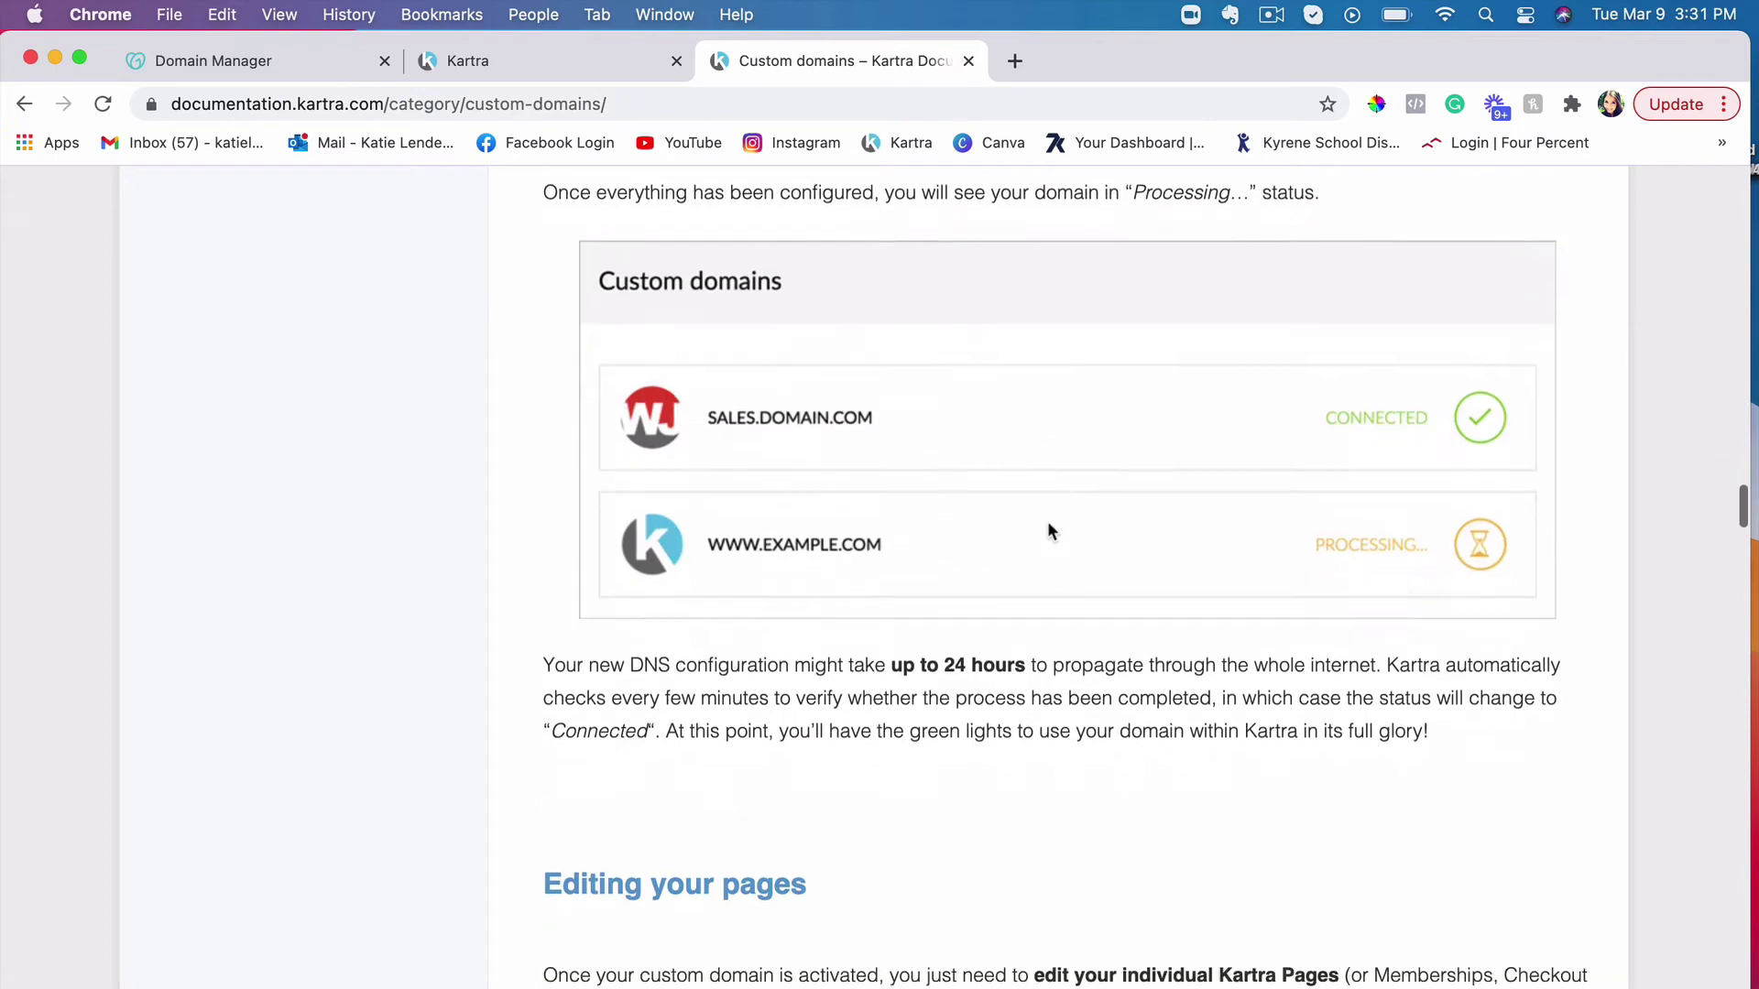
# Read the guide's section on waiting for activation, and return to Kartra's custom domain setup.
pyautogui.scroll(3, 1047, 522)
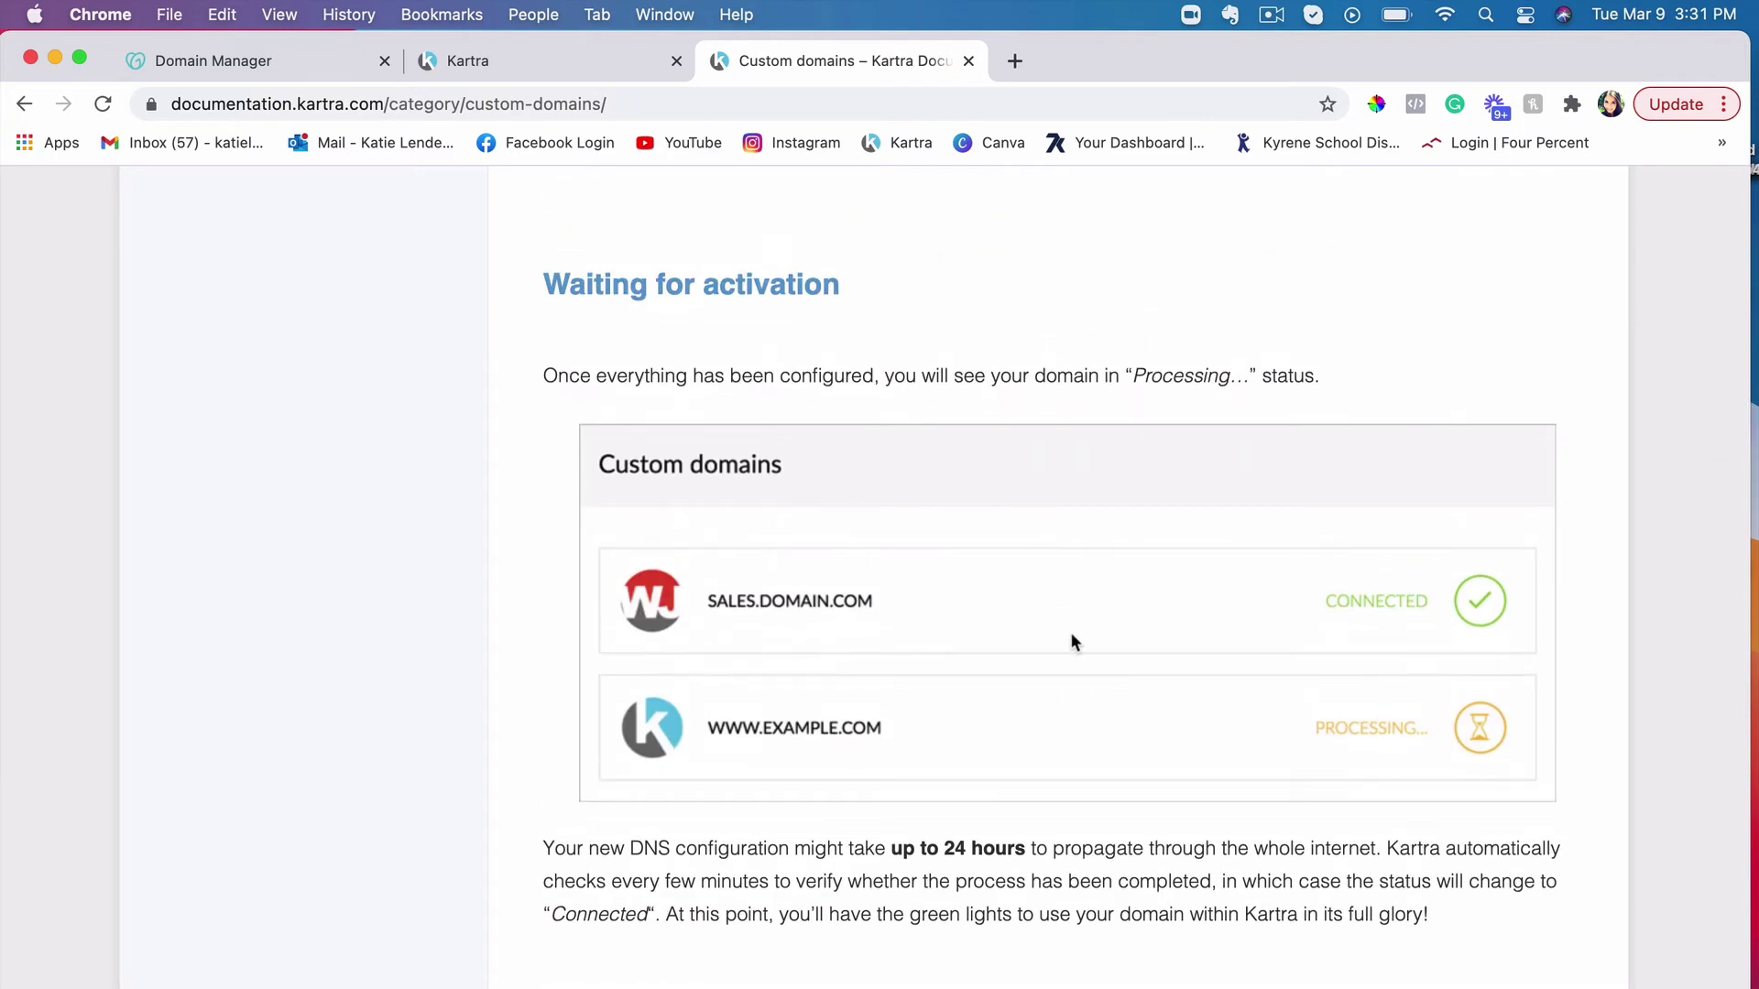
pyautogui.scroll(-1, 1070, 630)
pyautogui.scroll(-6, 727, 518)
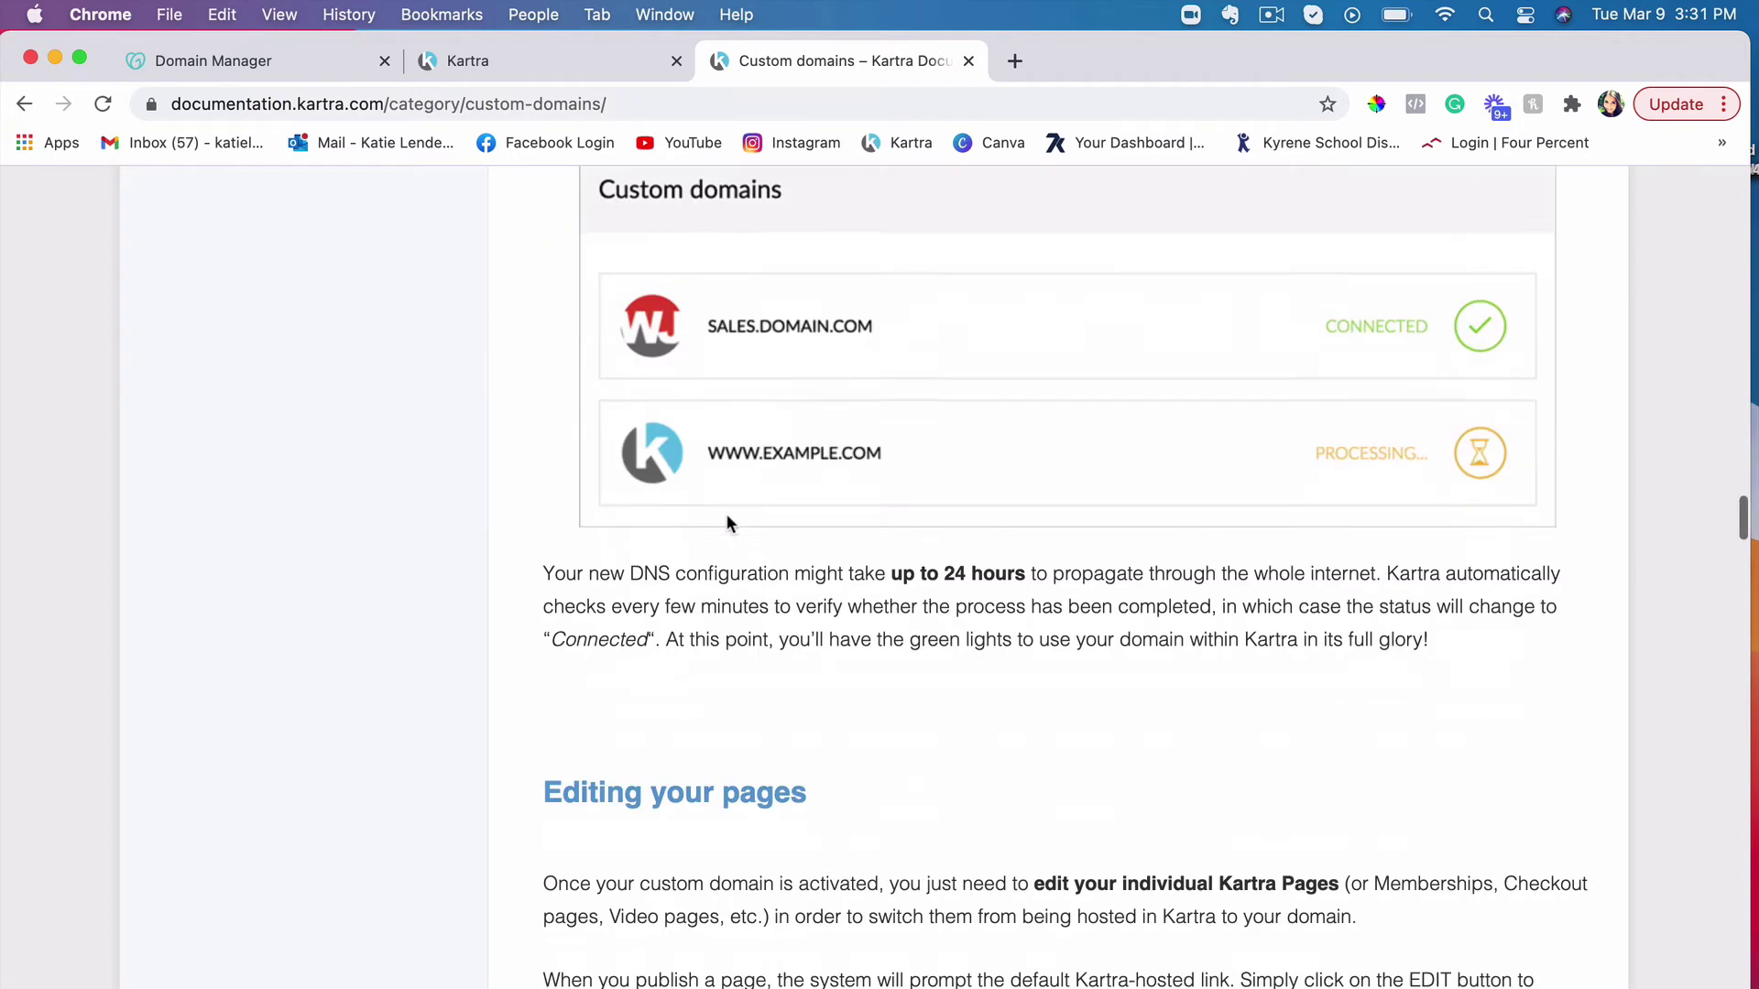
pyautogui.scroll(5, 727, 517)
pyautogui.click(452, 64)
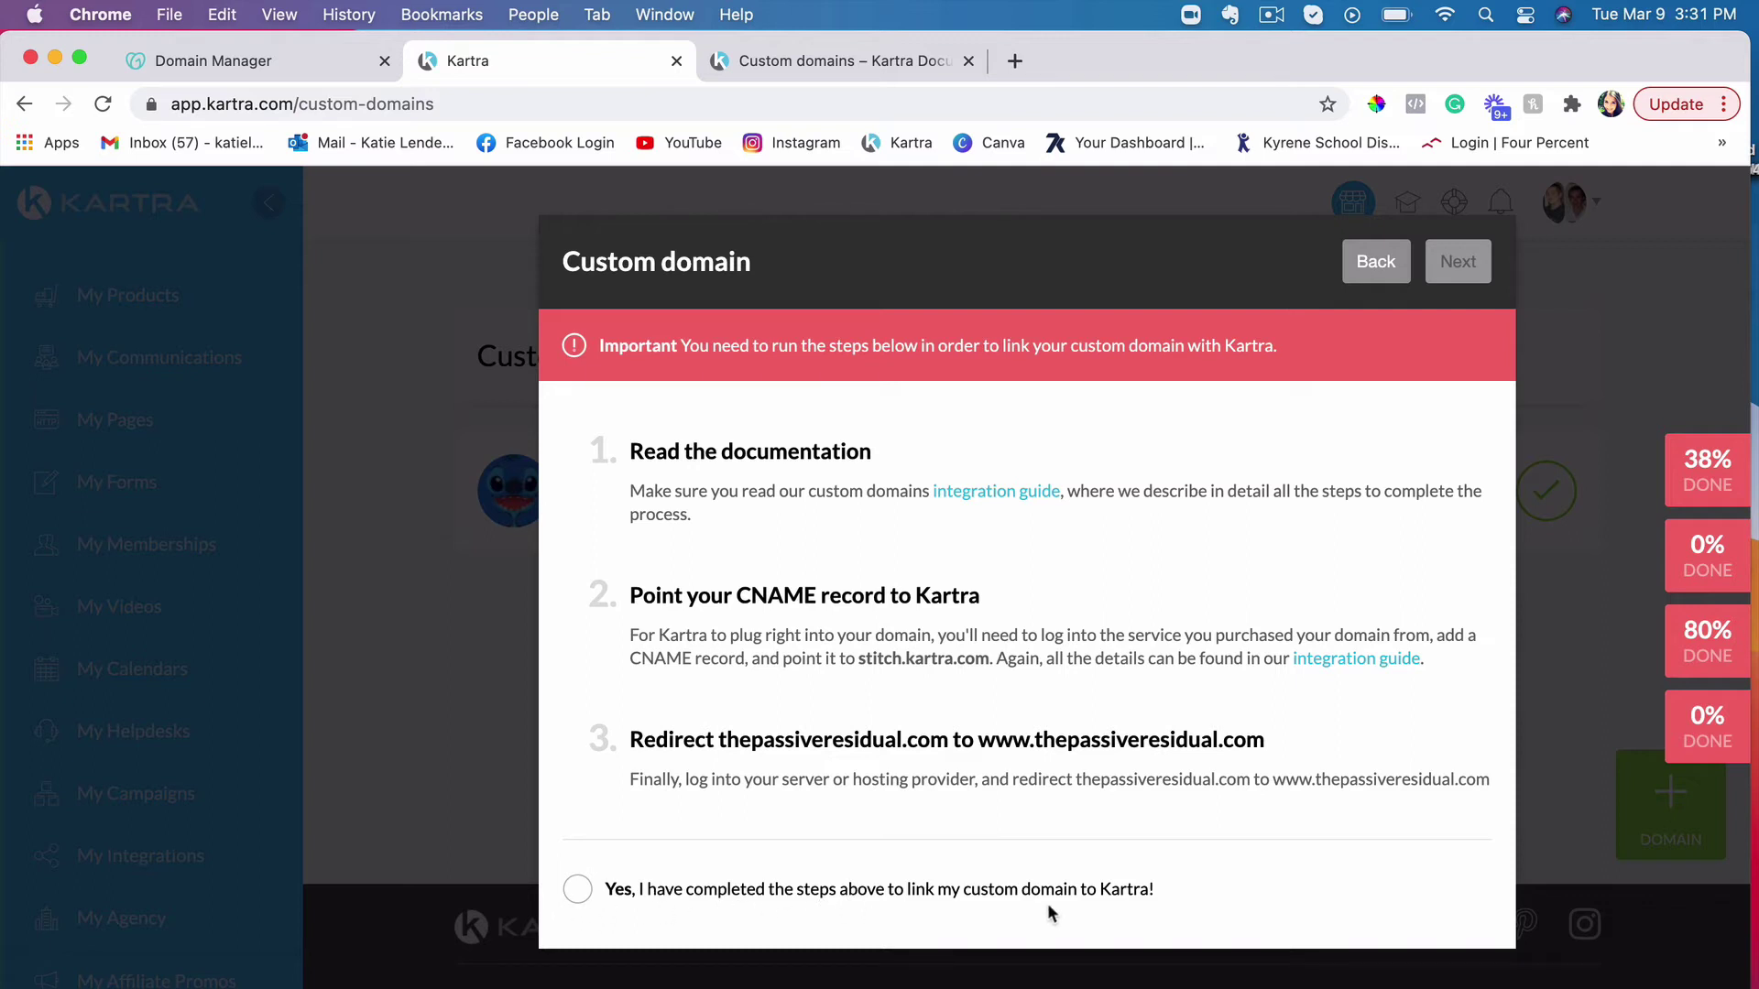
# Confirm that the domain linking steps are completed, and set the index page to Kartra Main on the Kartra site.
pyautogui.click(579, 893)
pyautogui.click(1464, 273)
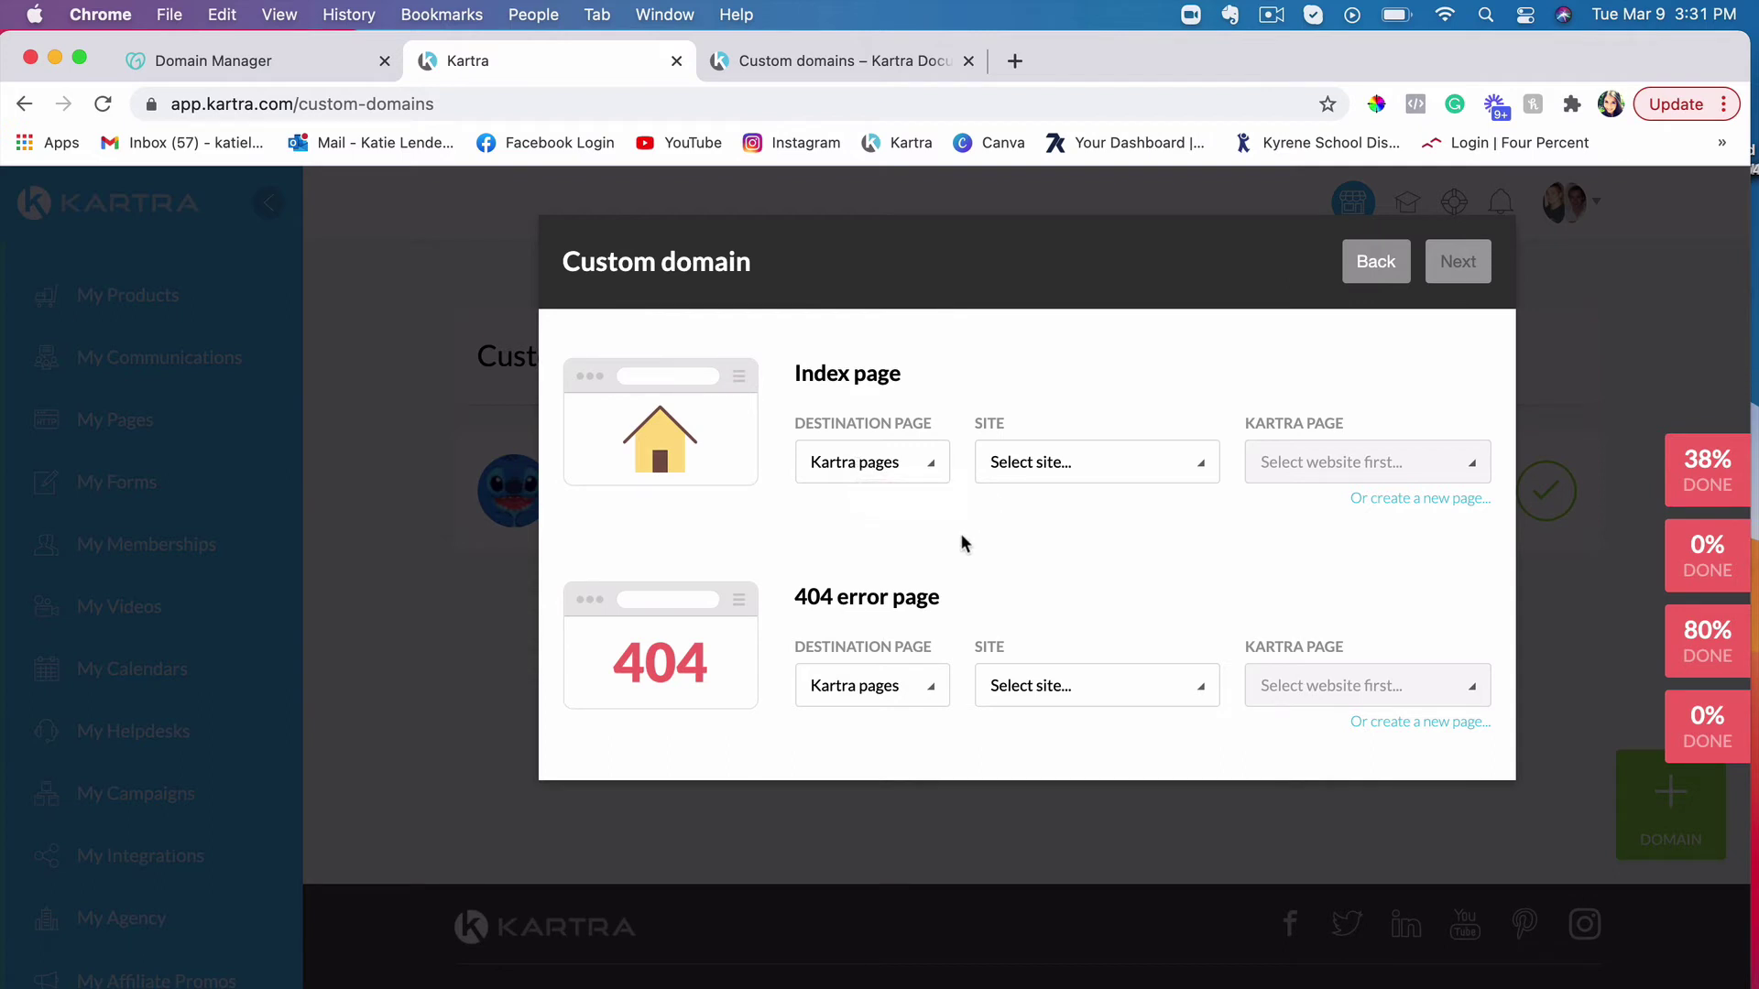
pyautogui.click(888, 464)
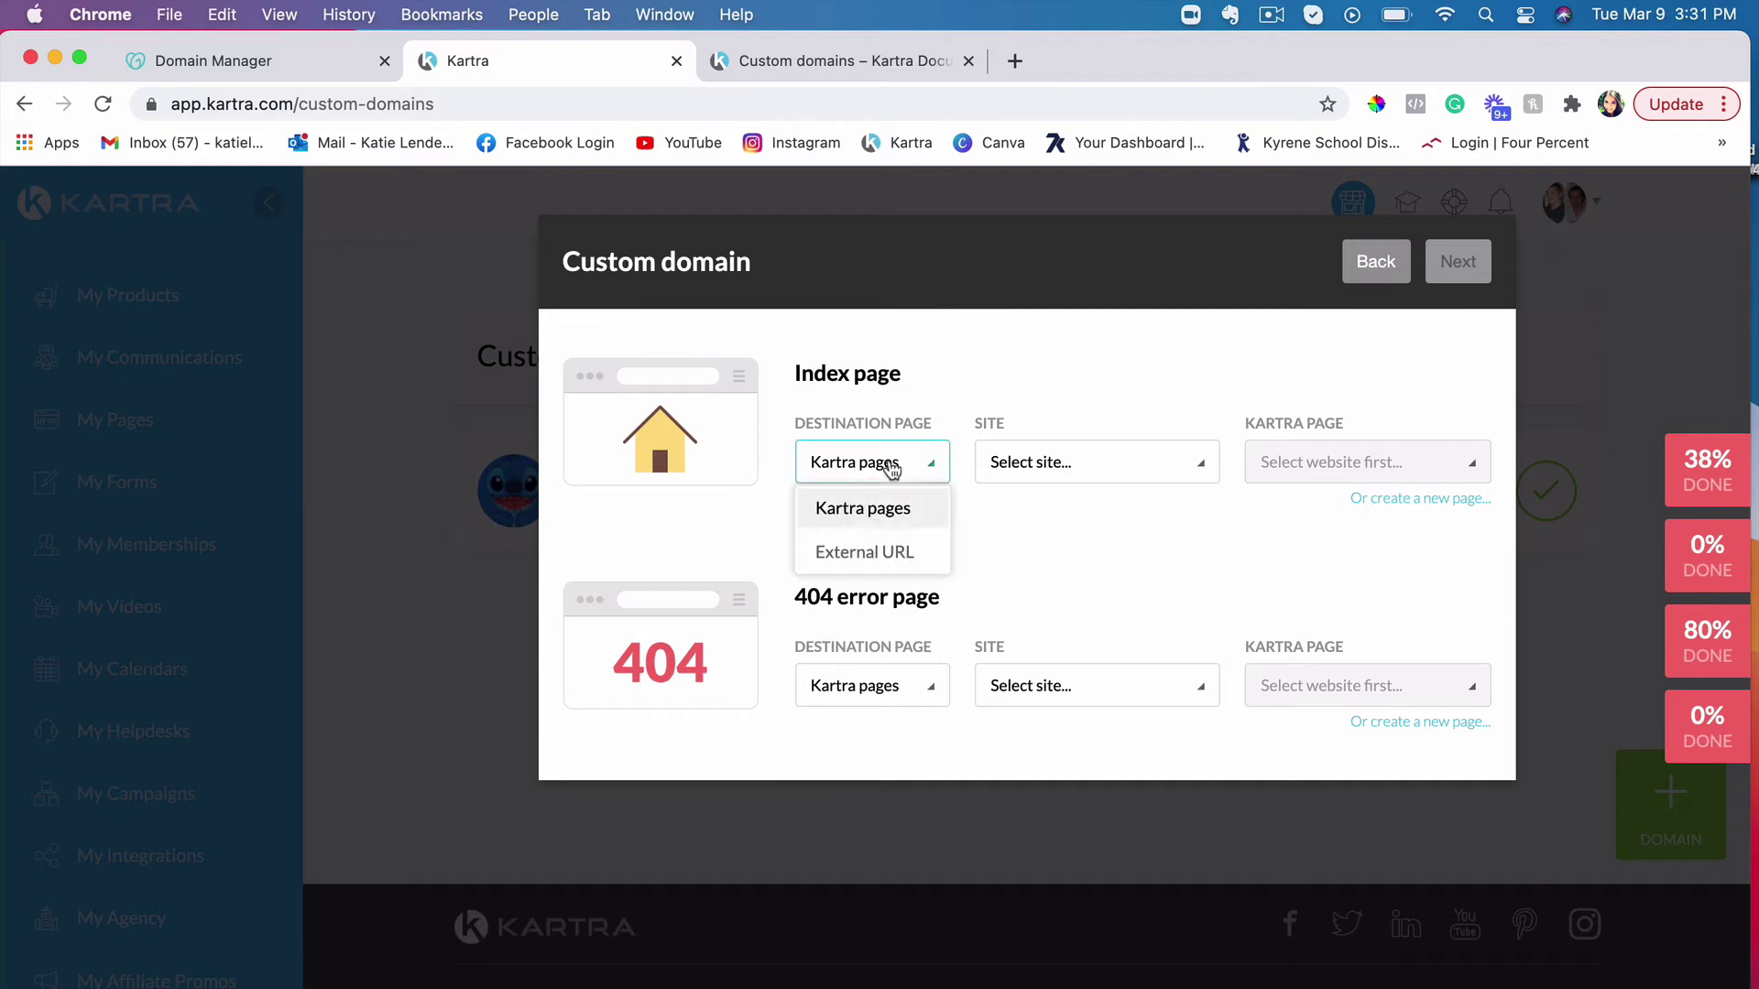
pyautogui.click(912, 509)
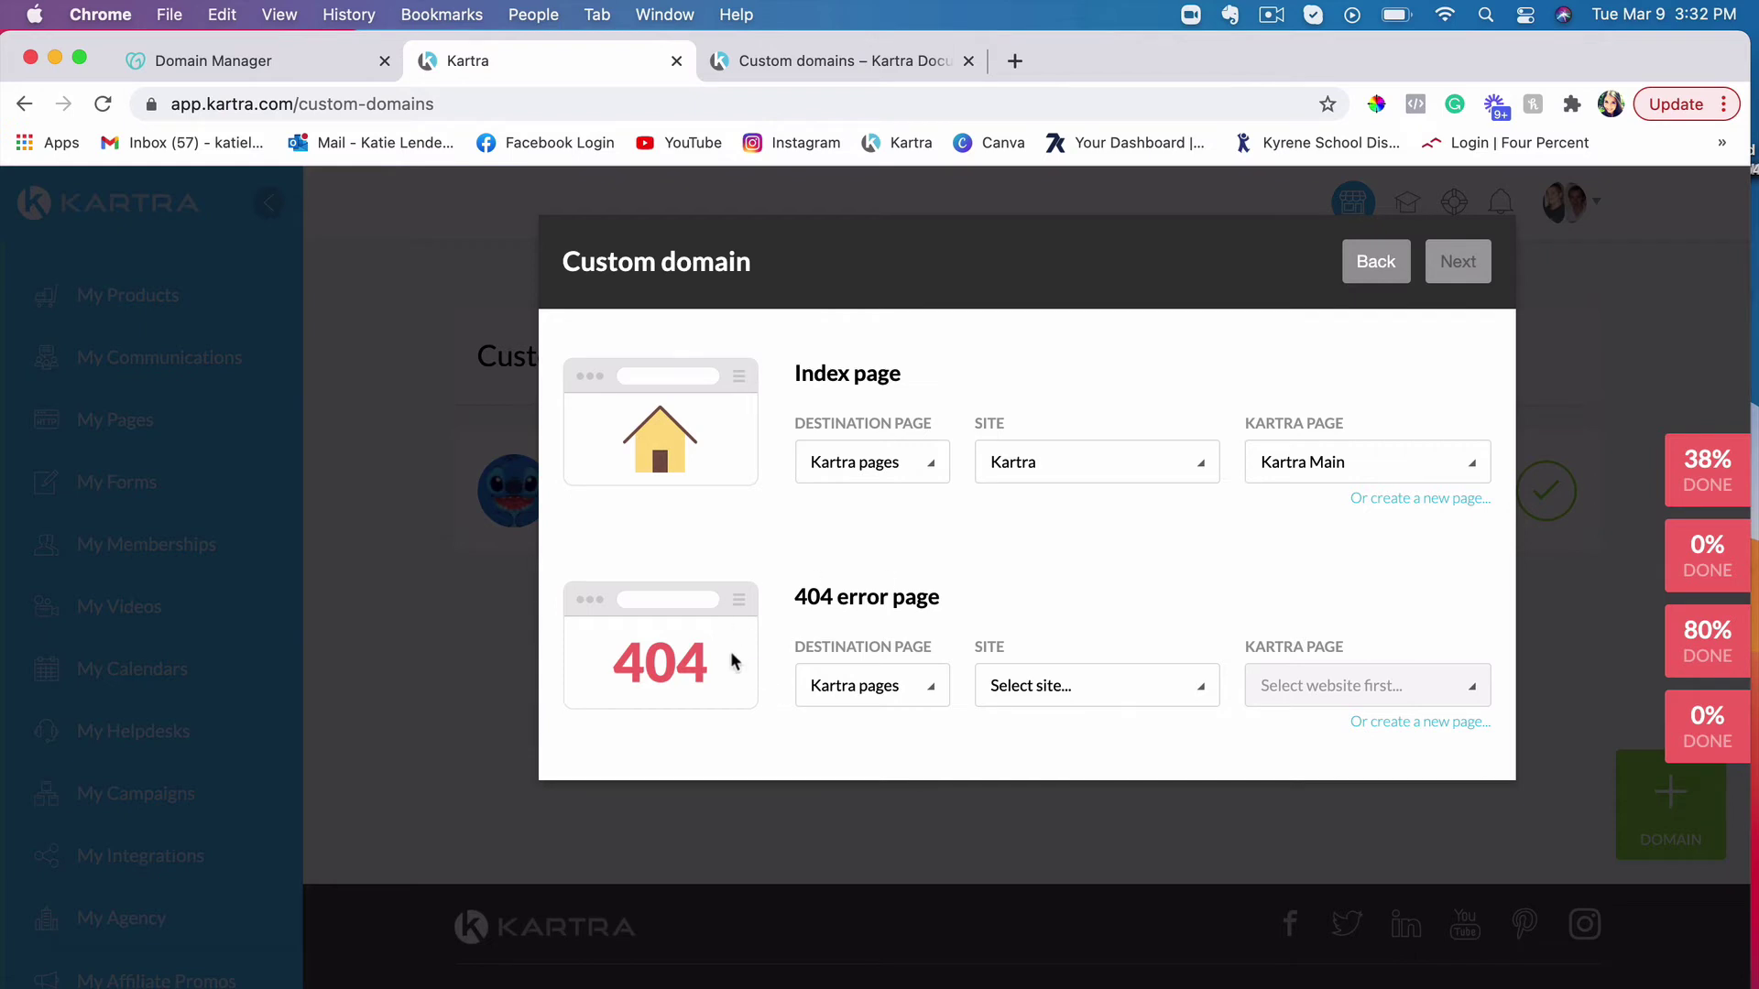
# Set the 404 error page to Kartra 404 Page on the Kartra site, and submit the custom domain for integration.
pyautogui.click(850, 688)
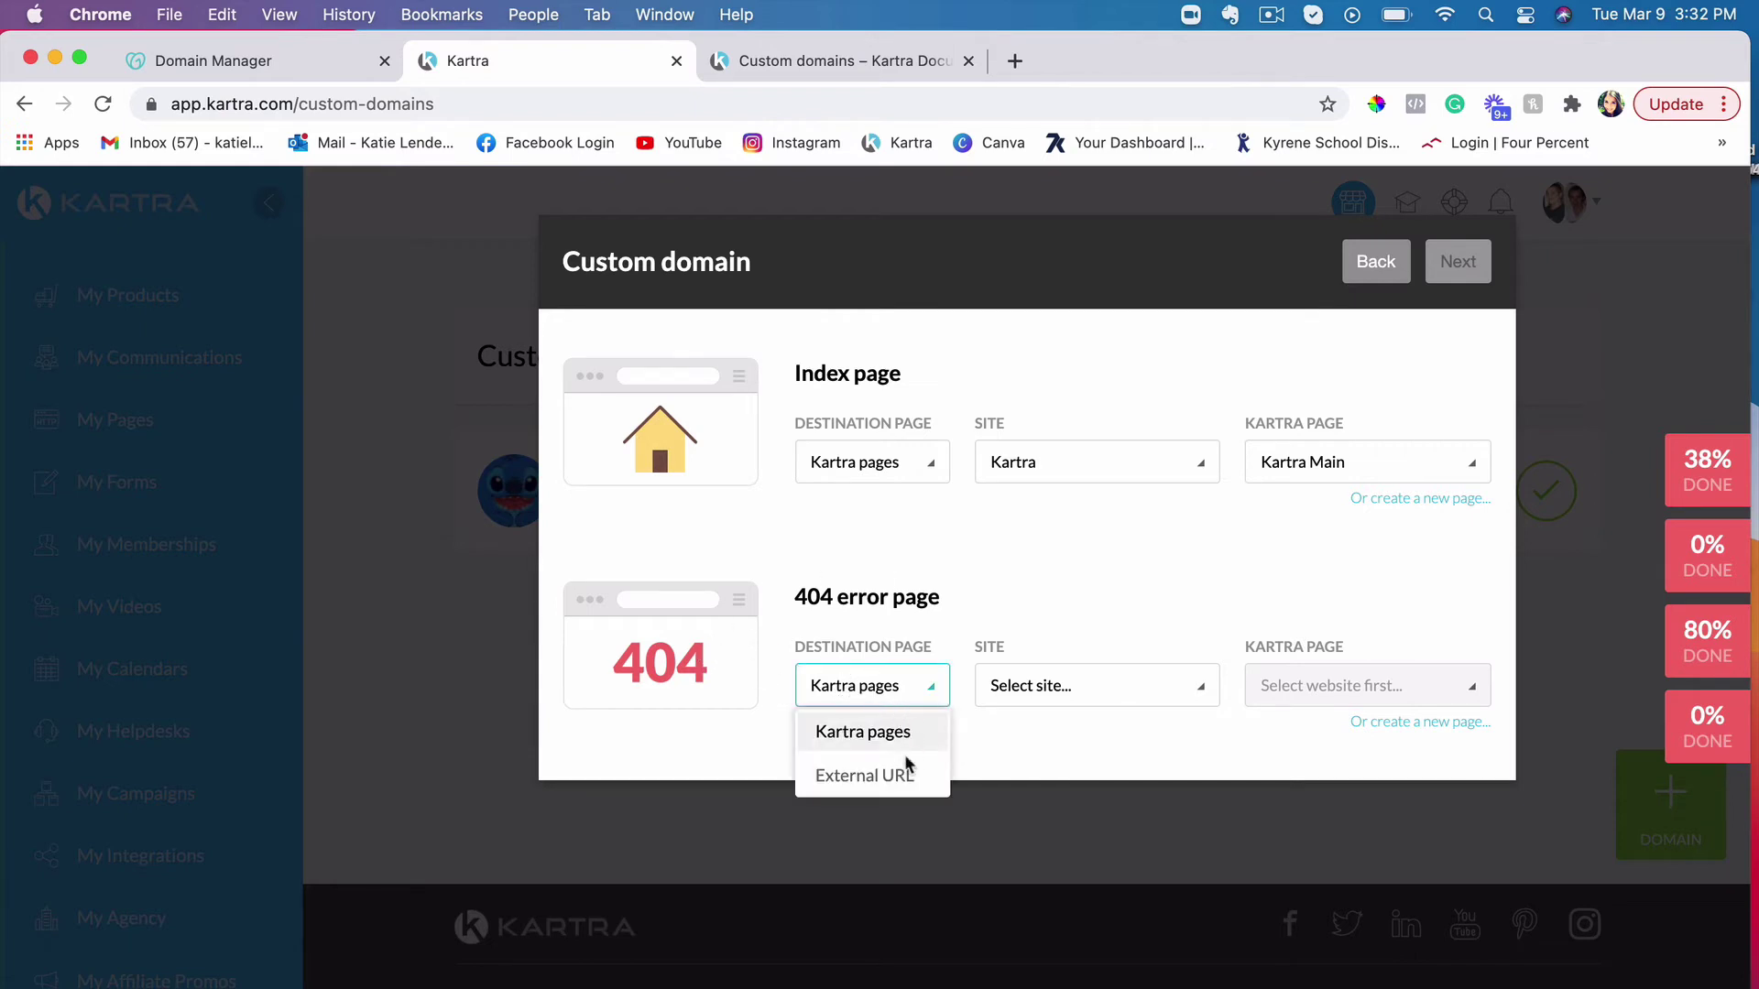
pyautogui.click(931, 732)
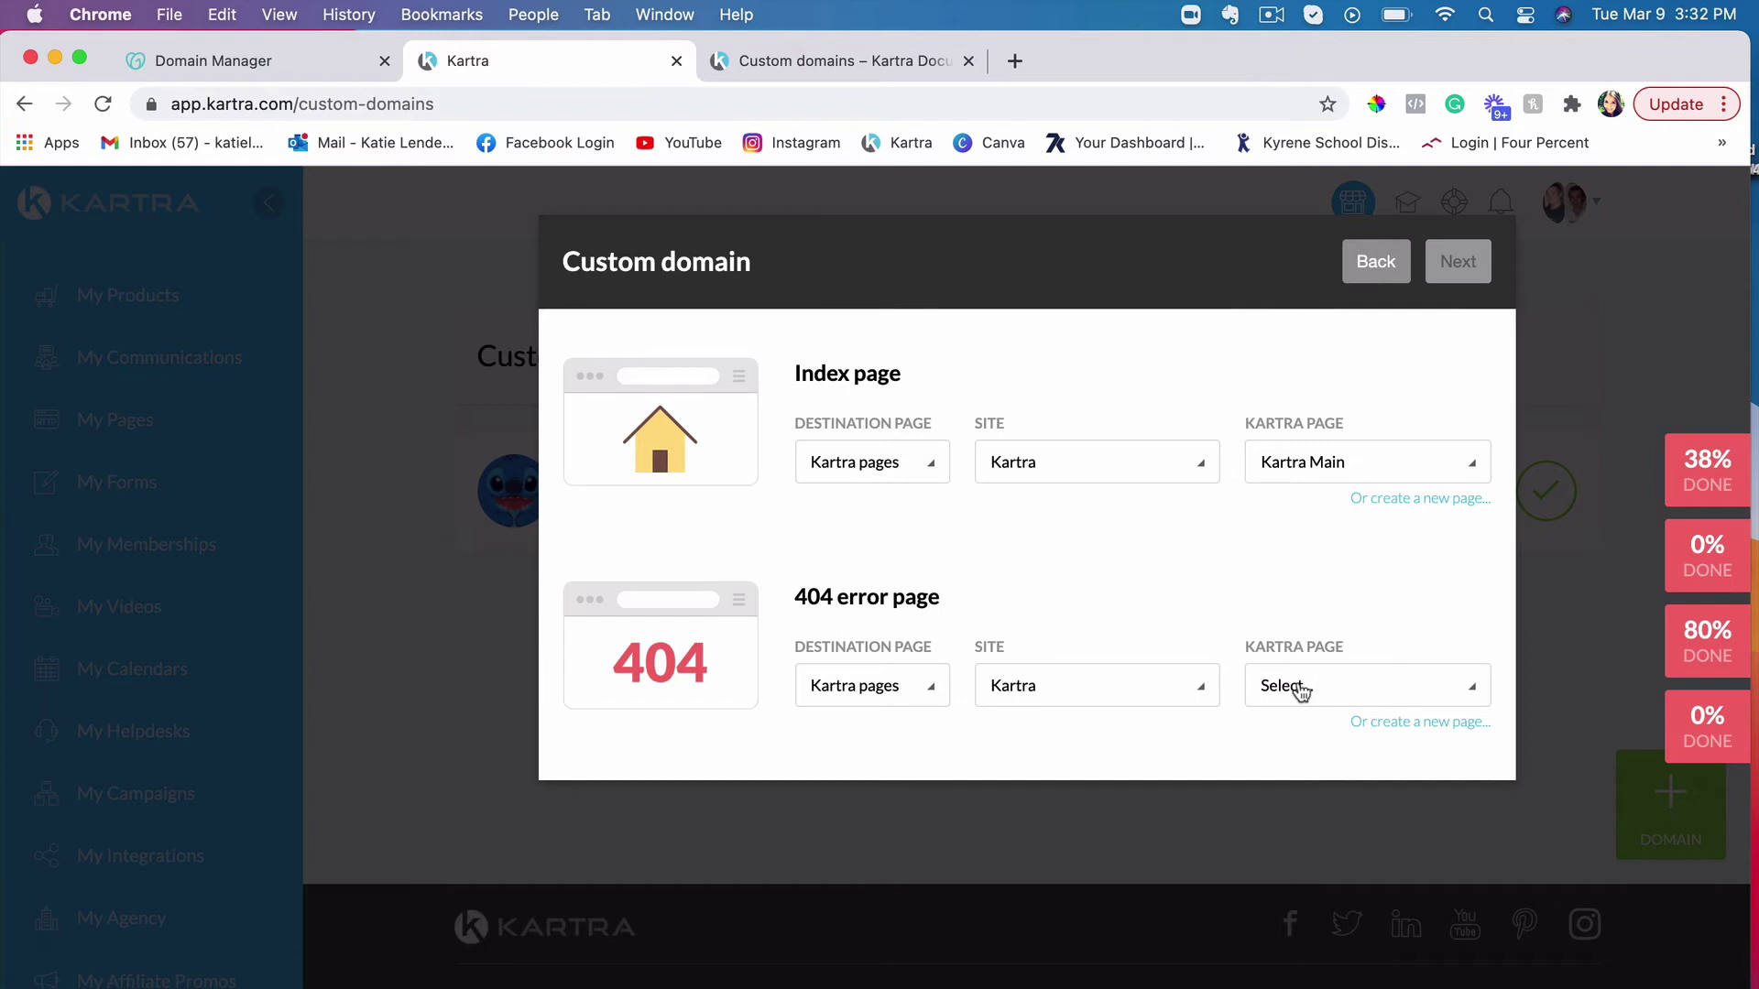
pyautogui.click(1301, 692)
pyautogui.click(1324, 777)
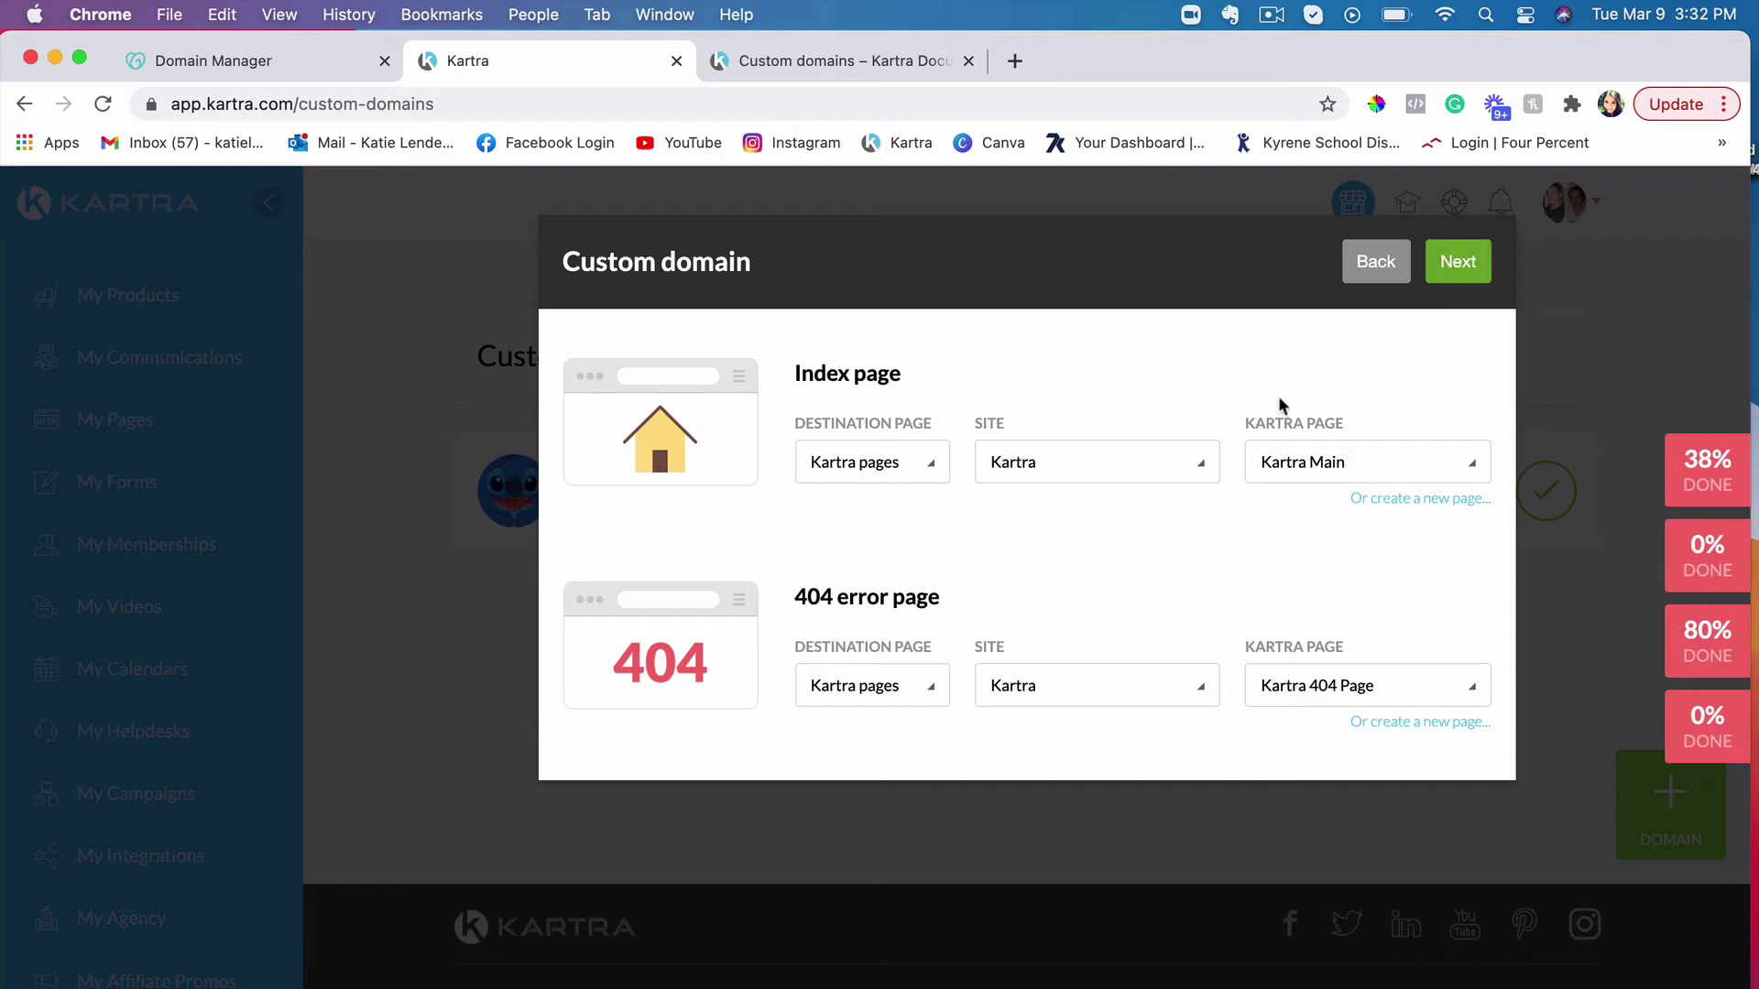
pyautogui.click(1463, 279)
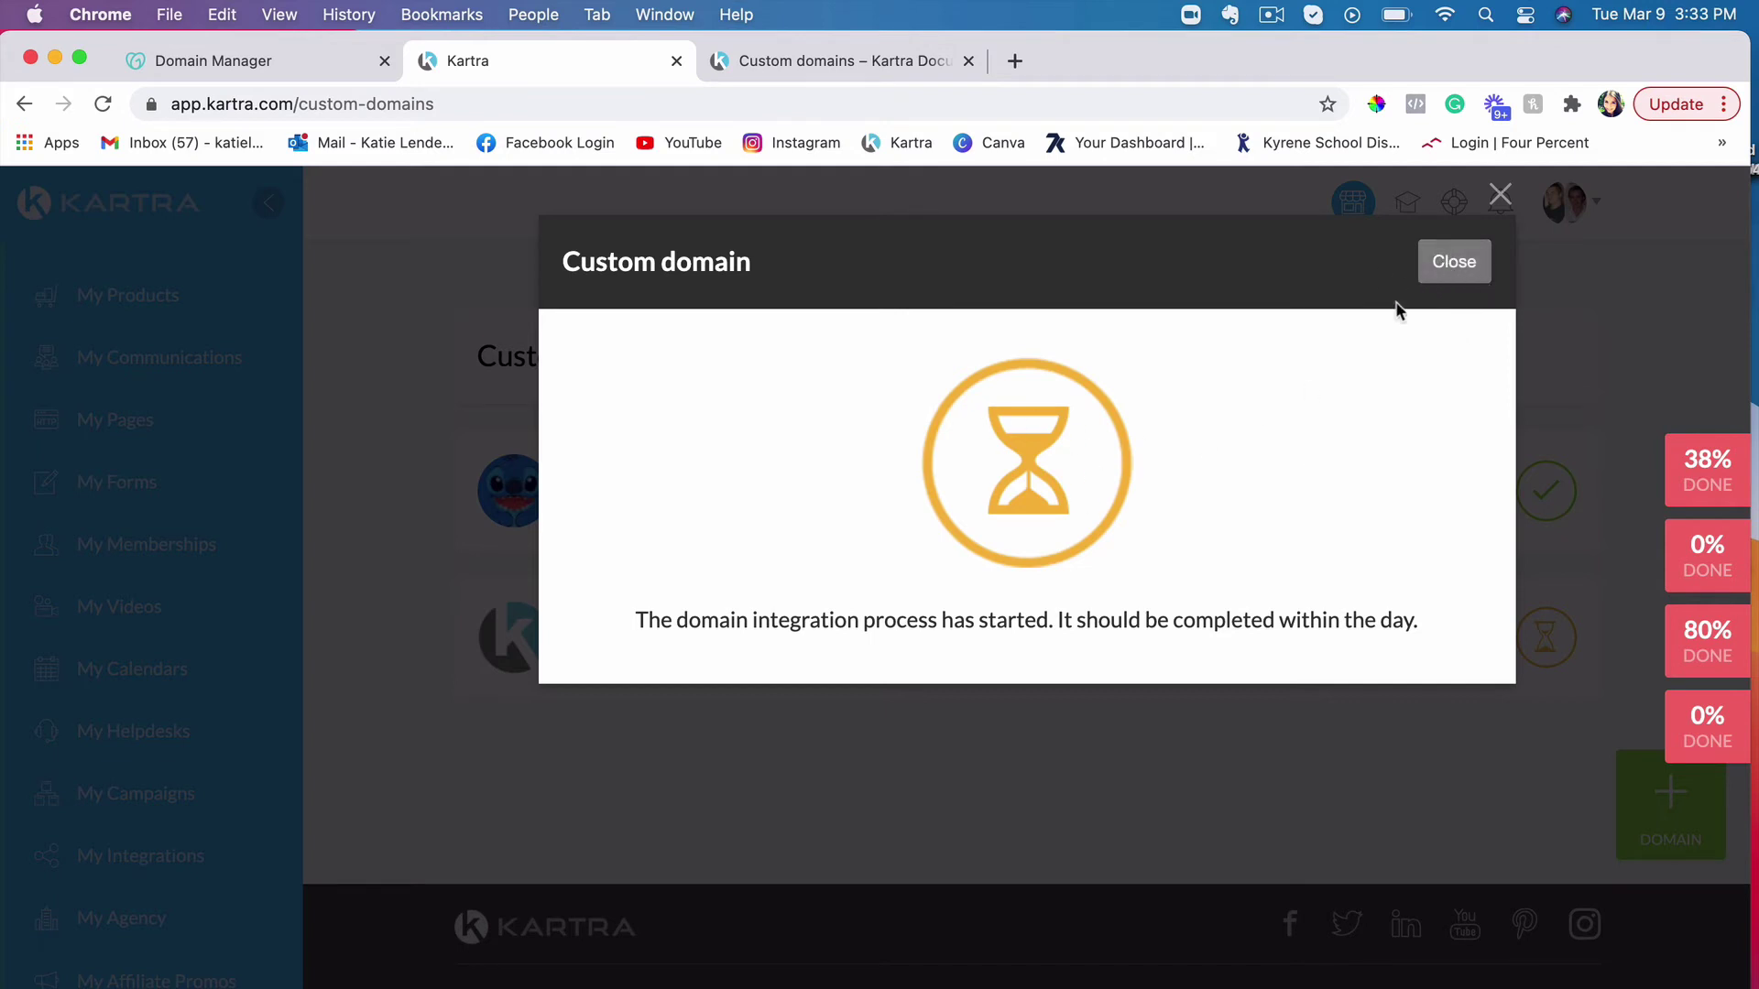
pyautogui.click(1472, 275)
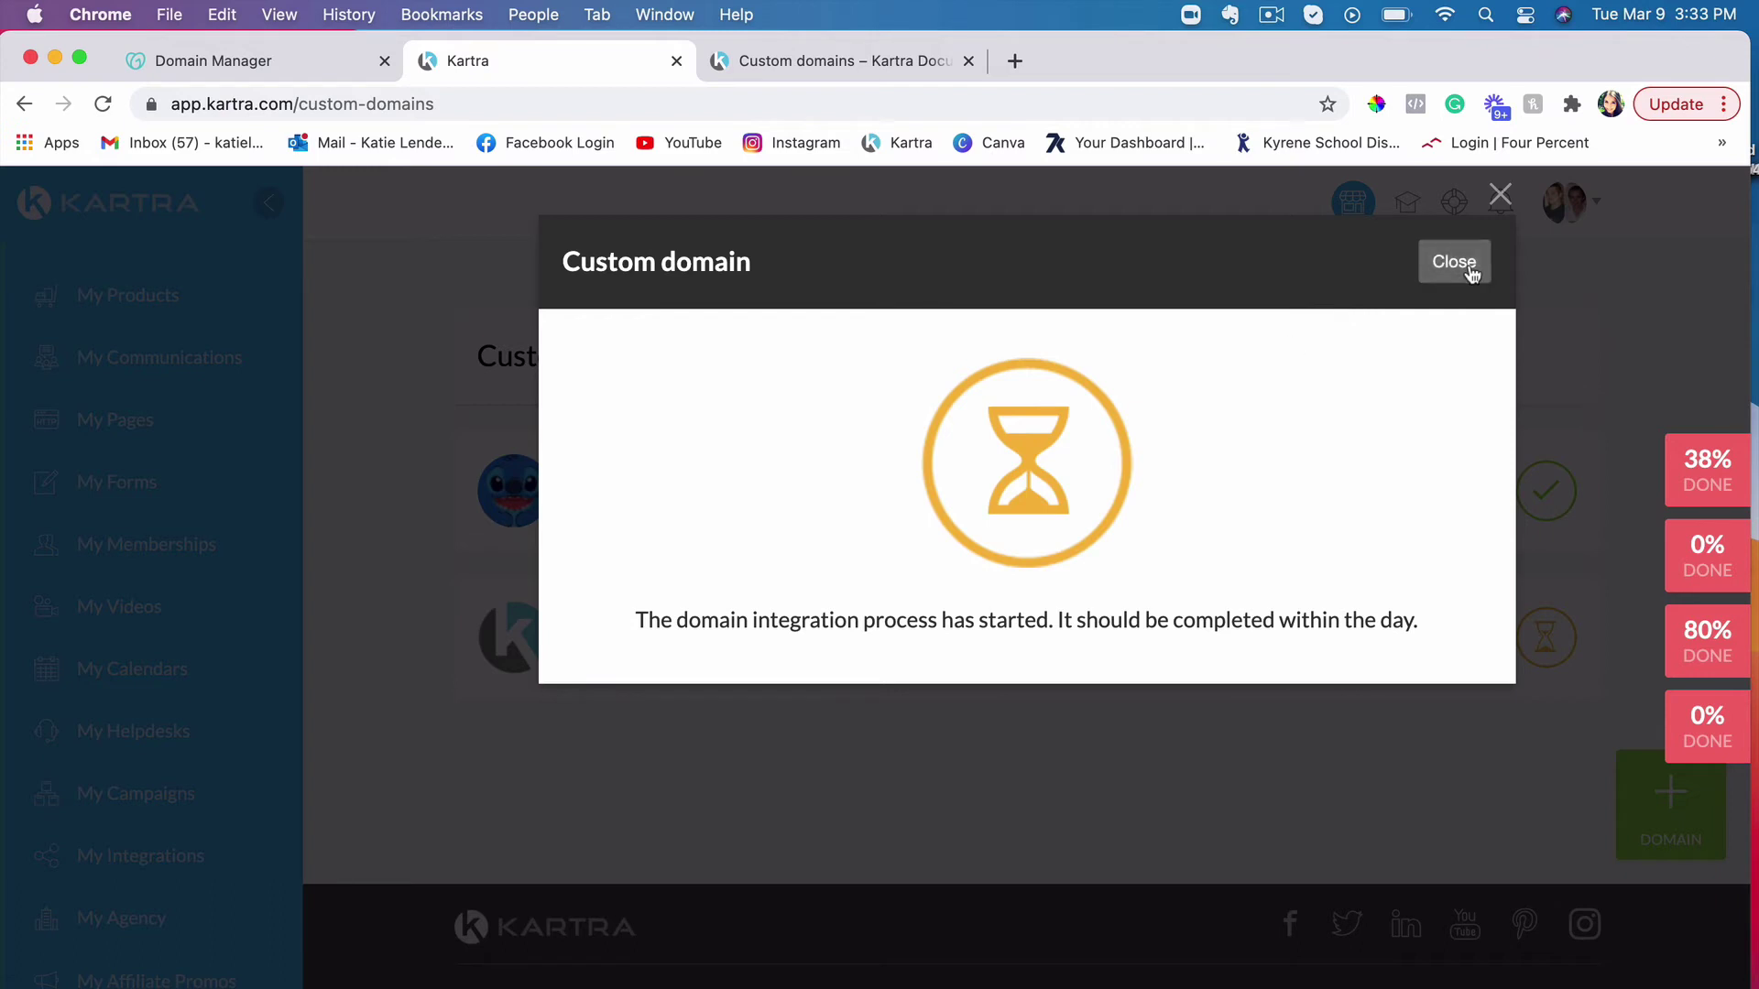
pyautogui.click(1473, 275)
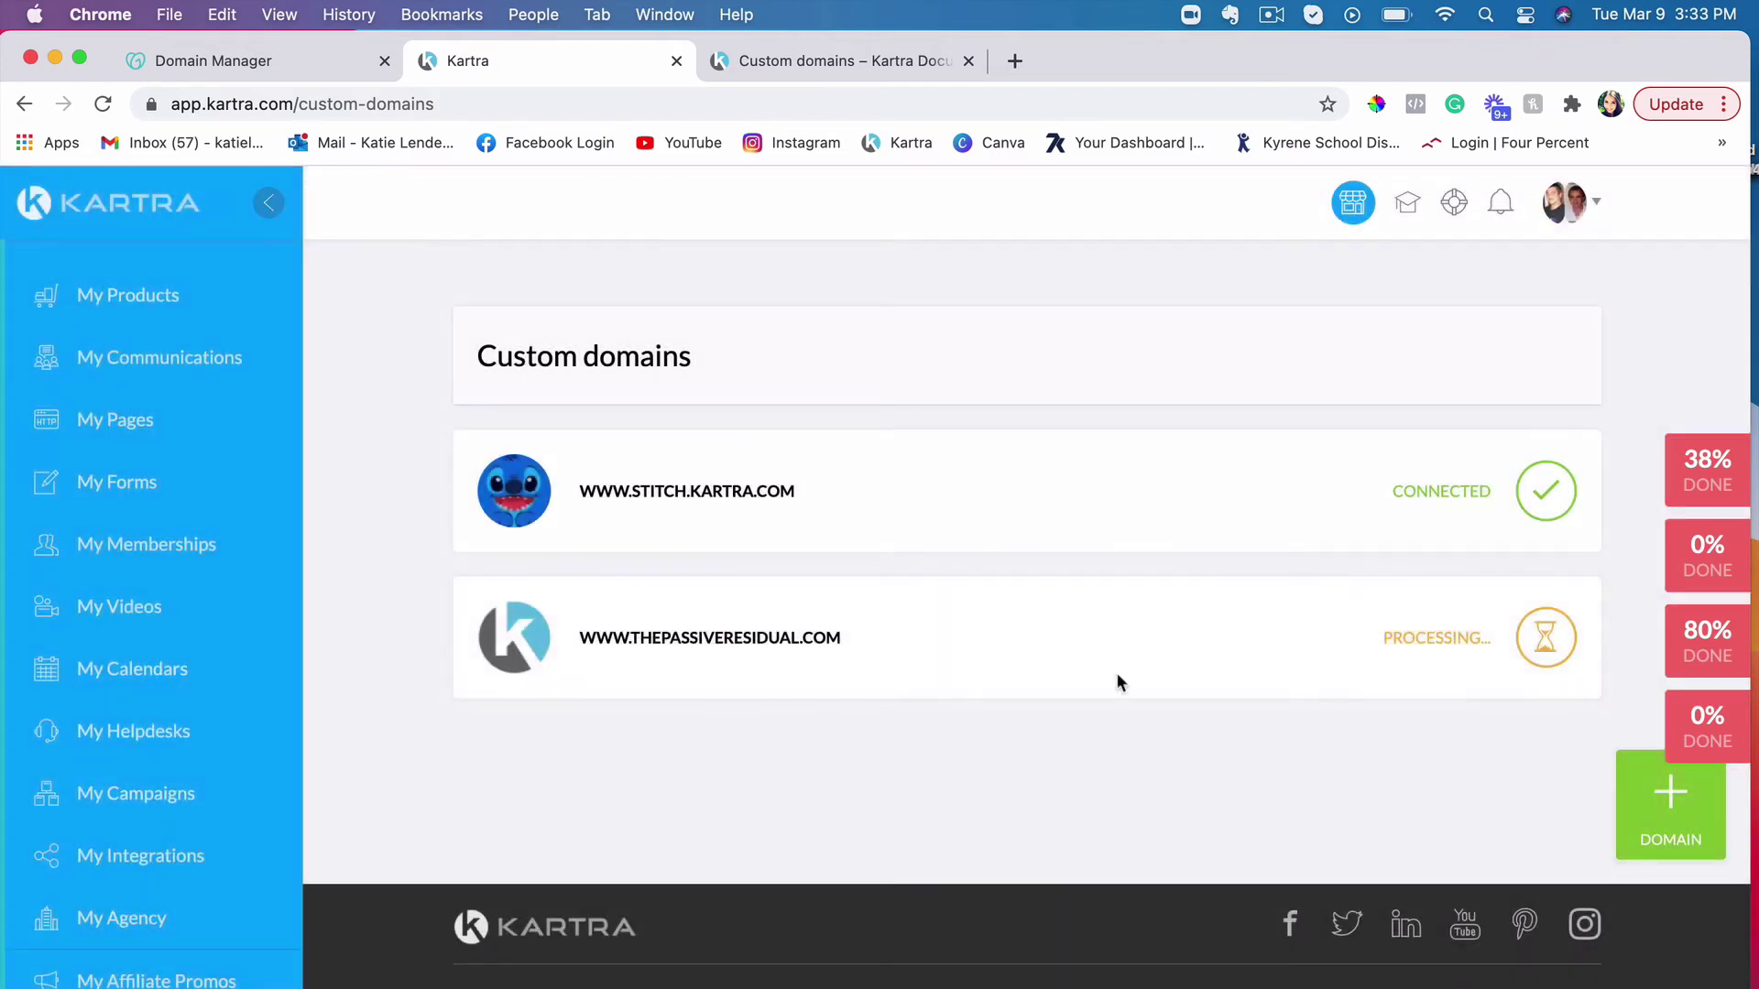
# Reload the custom domains list to check the new domain's connection status, and open the What is Kartra page in a new tab.
pyautogui.moveTo(927, 681)
pyautogui.moveTo(734, 608)
pyautogui.click(750, 108)
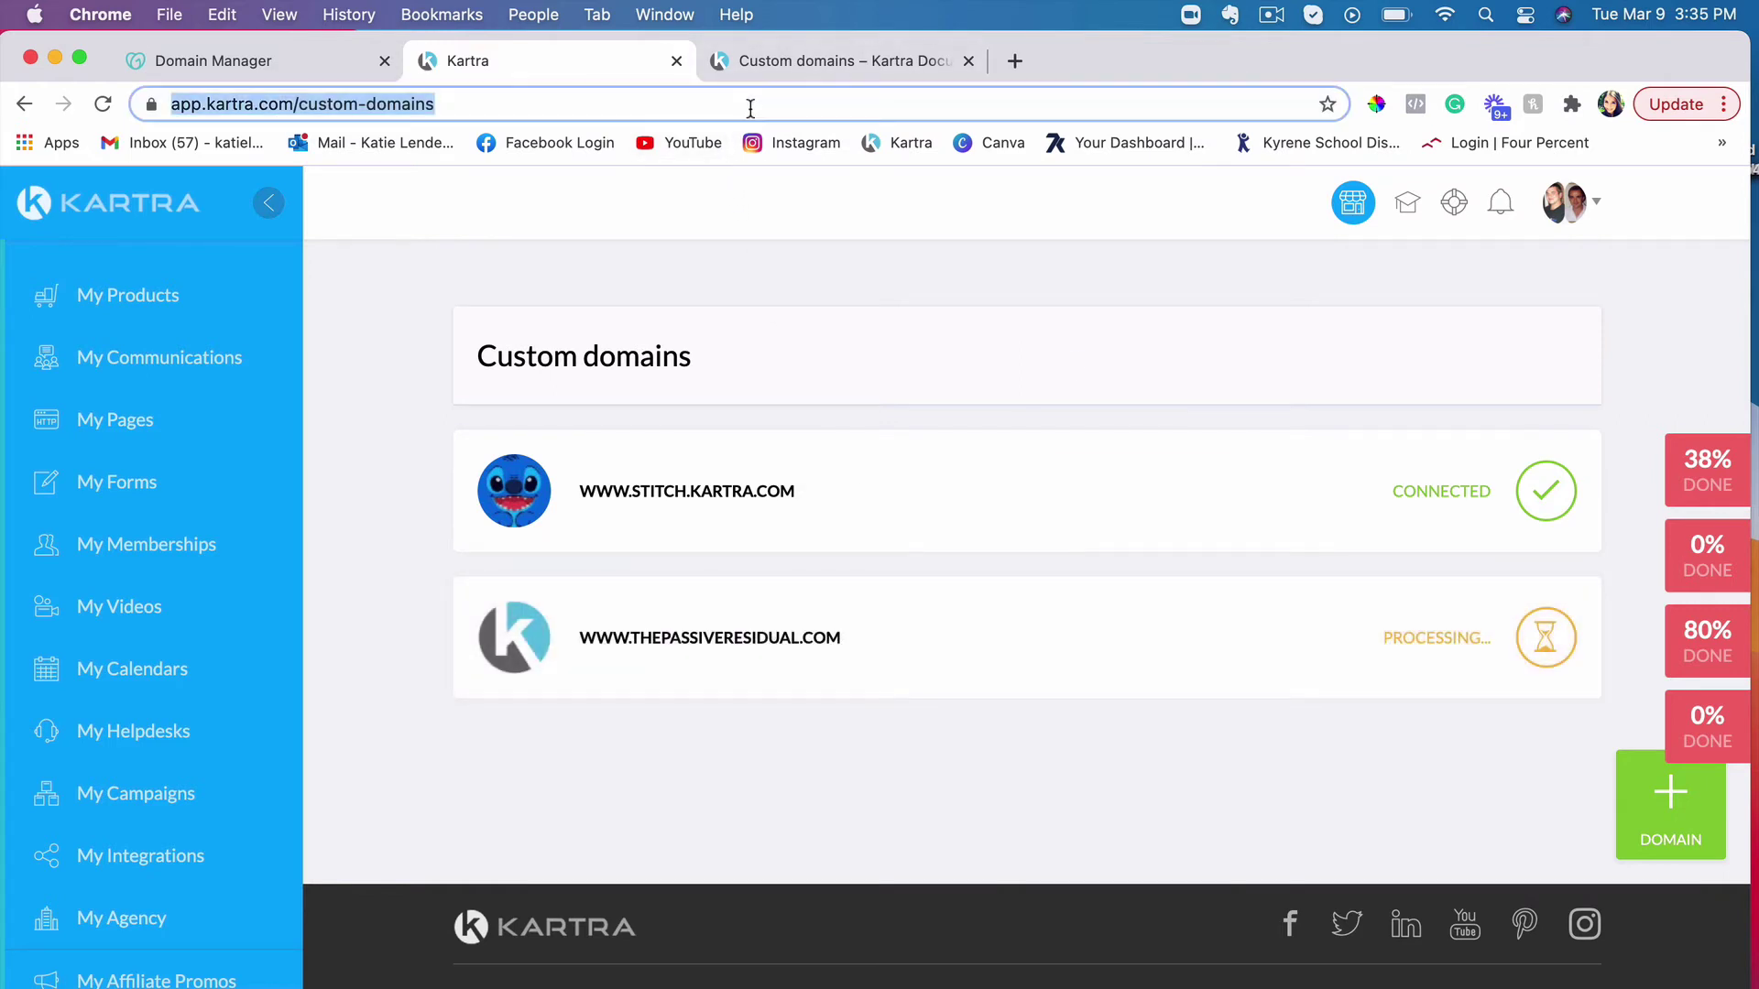
pyautogui.press('Return')
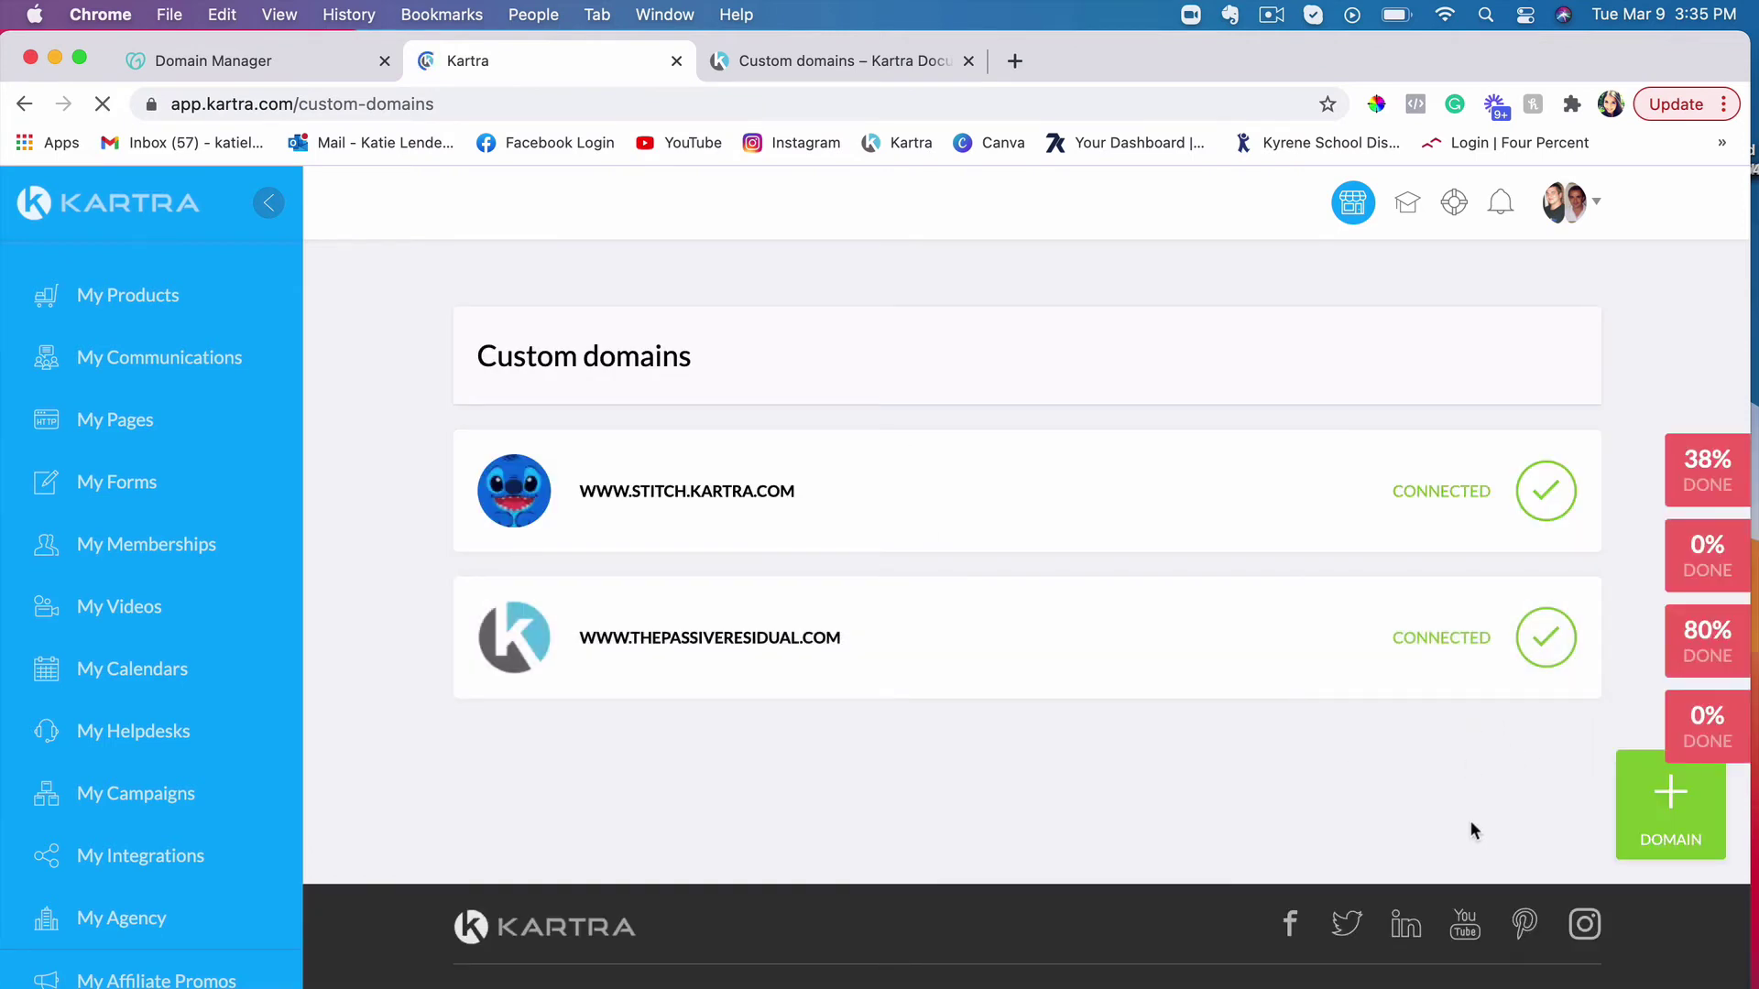
pyautogui.click(1015, 62)
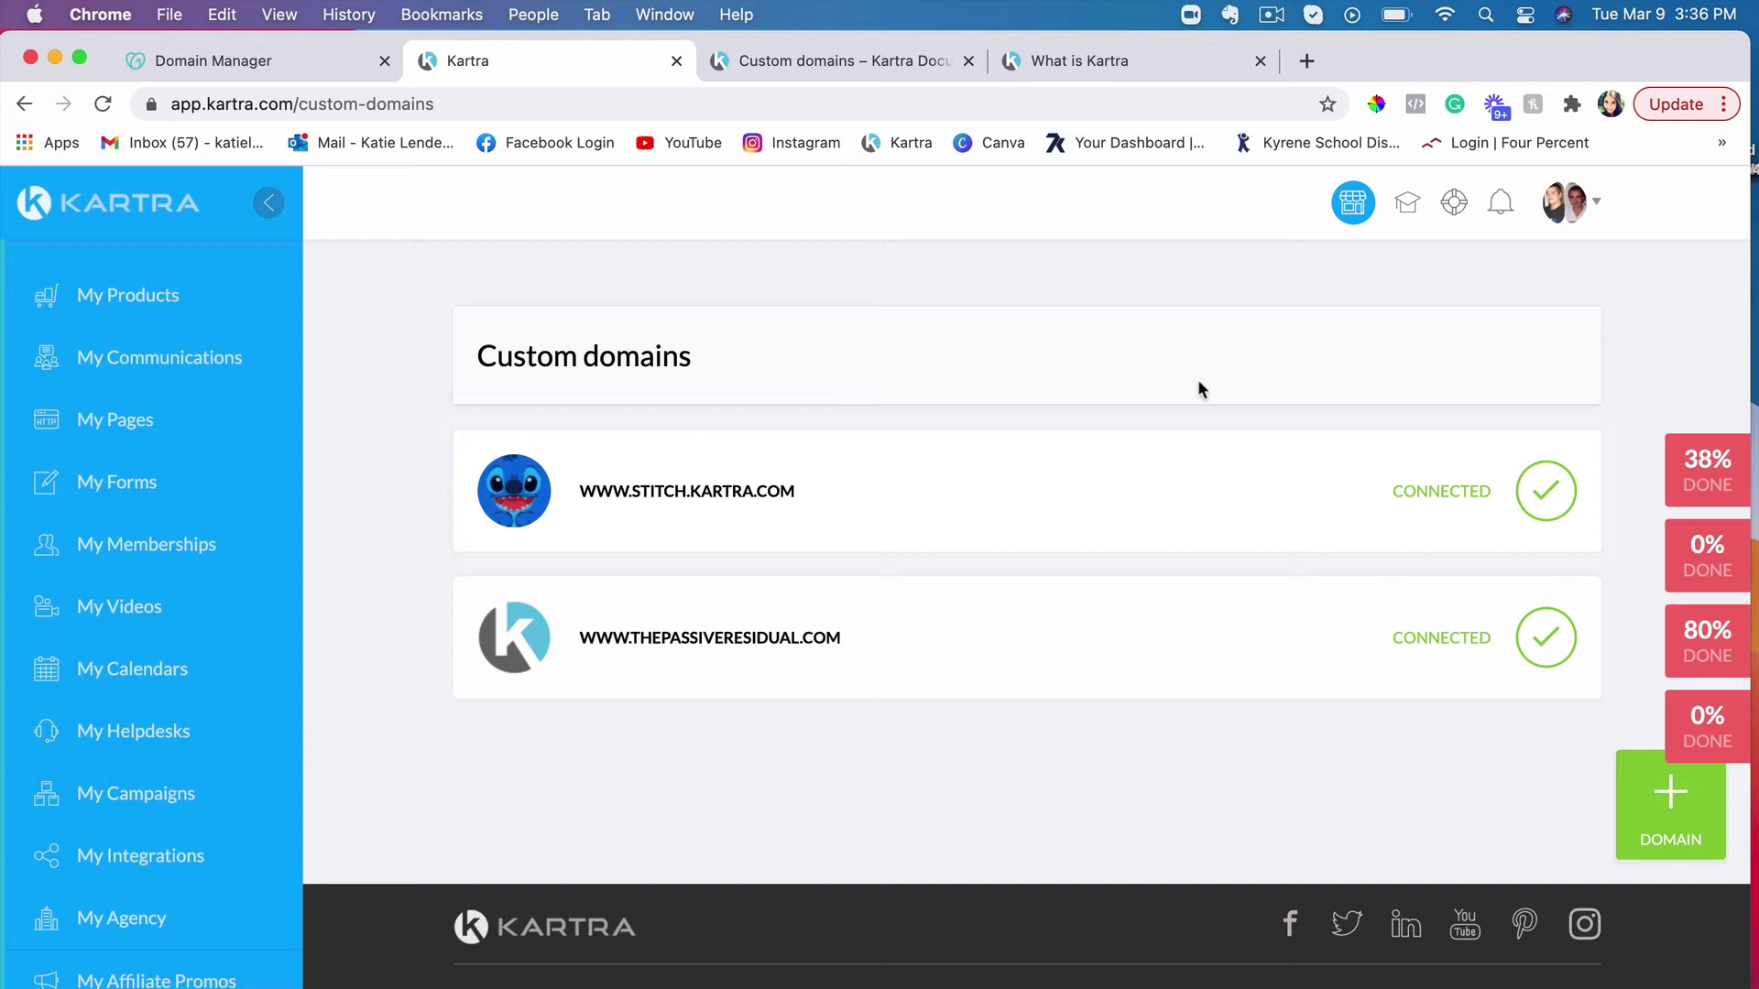
# Open the Laptop Lifestyle site's About page in the page editor, keeping its current name, category and site.
pyautogui.click(1564, 202)
pyautogui.click(1466, 611)
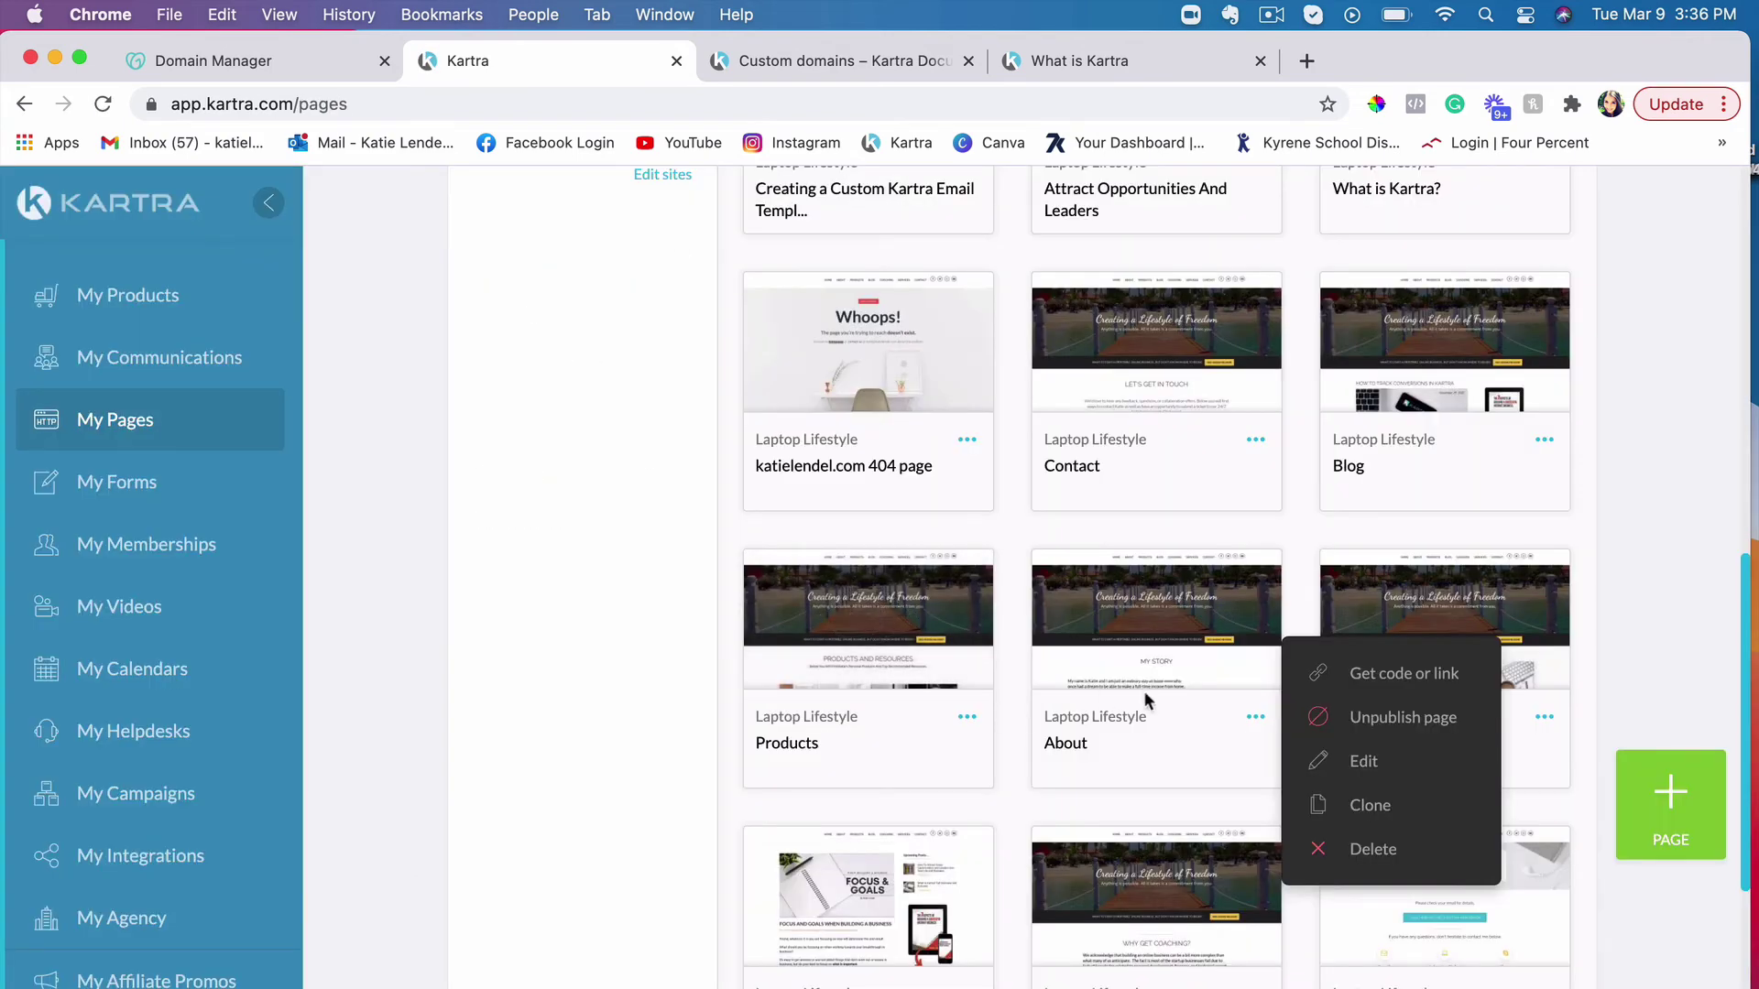
pyautogui.scroll(-2, 1082, 615)
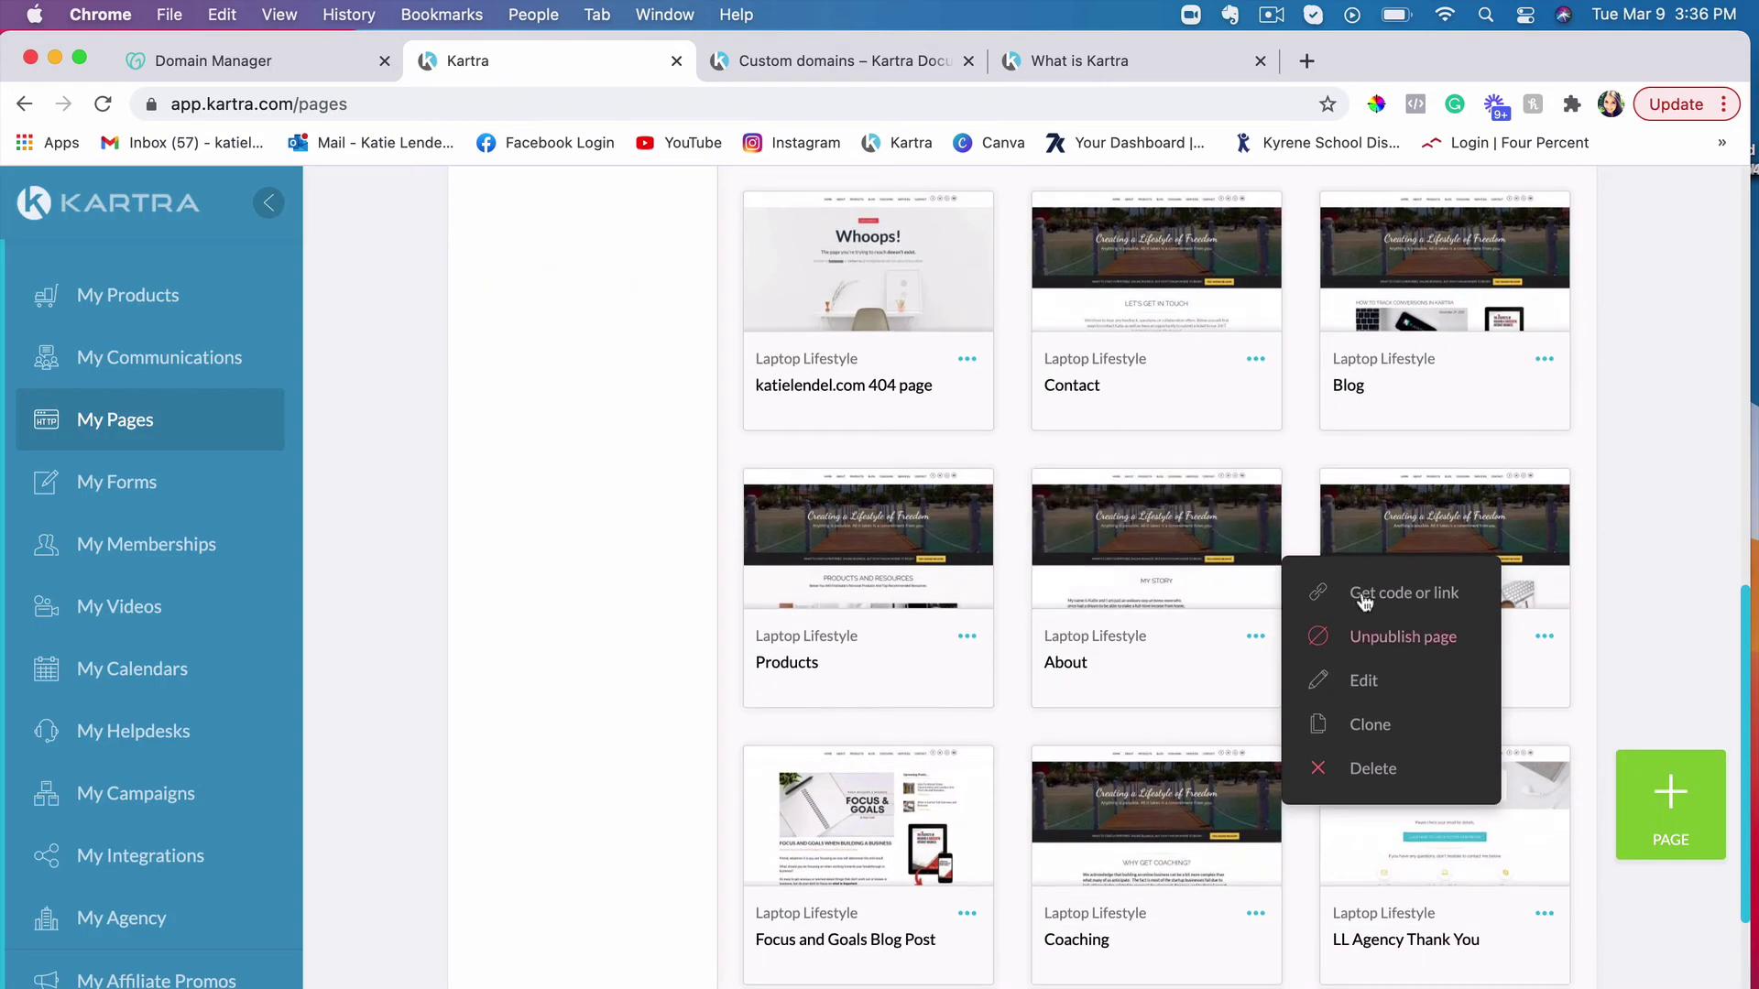
pyautogui.click(1374, 685)
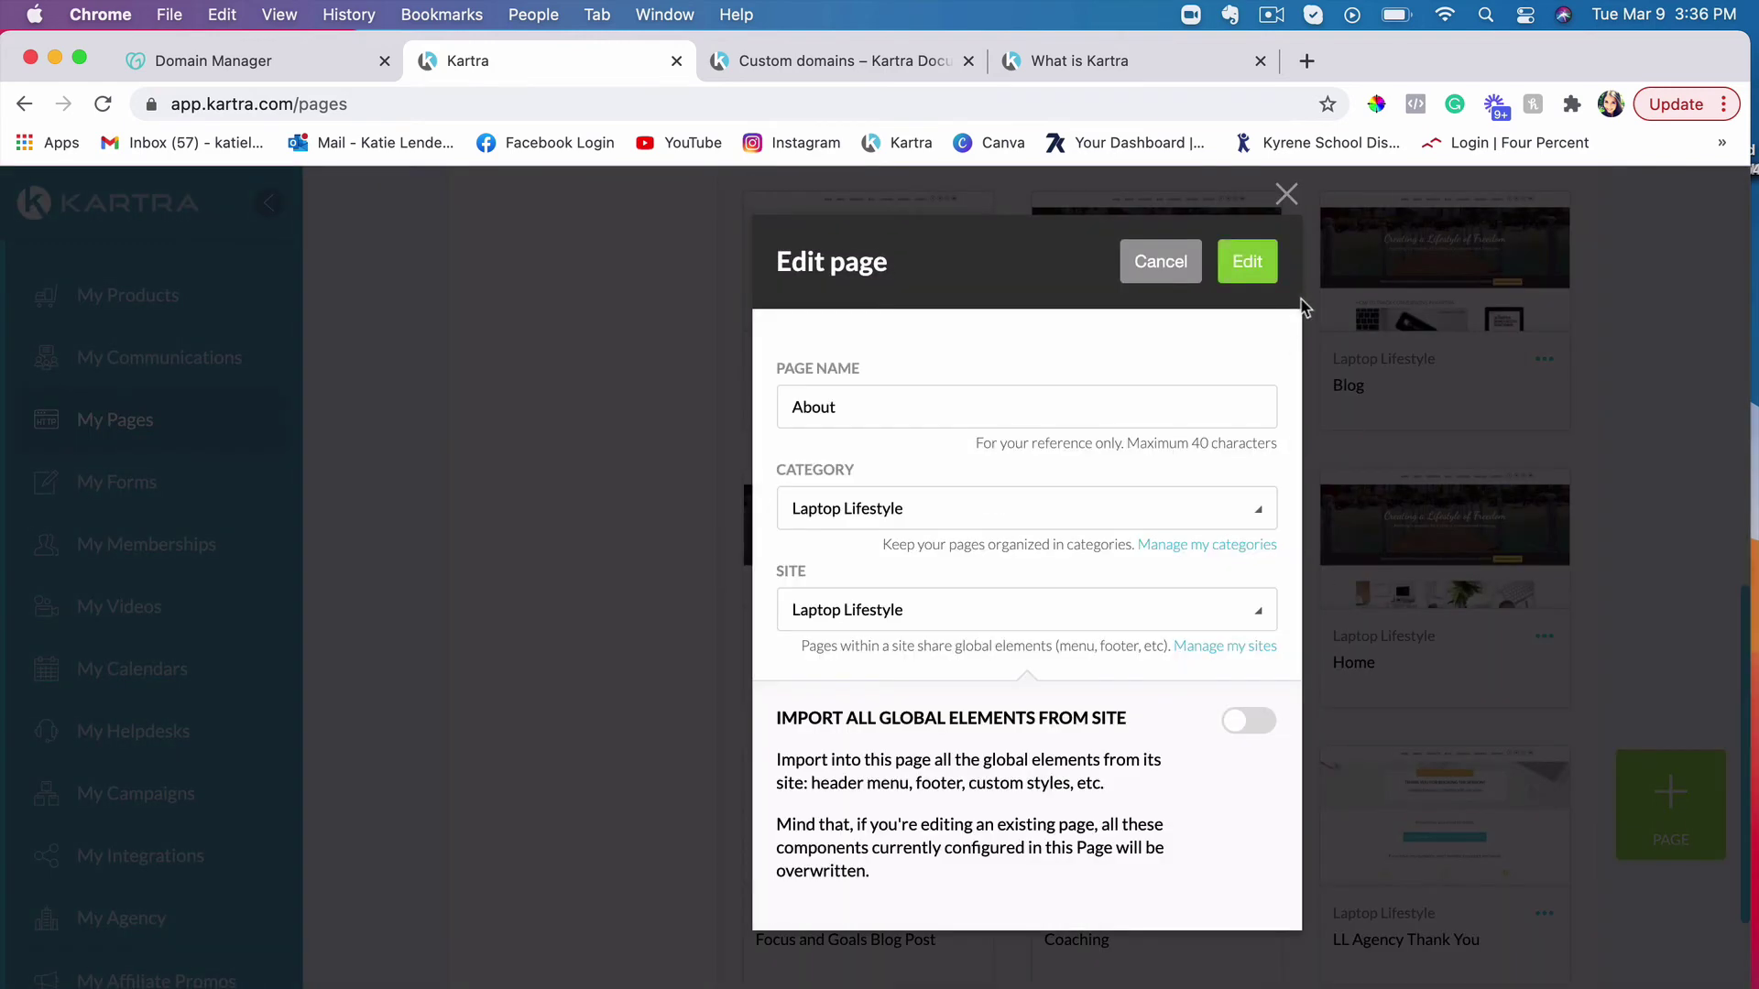
pyautogui.click(1249, 266)
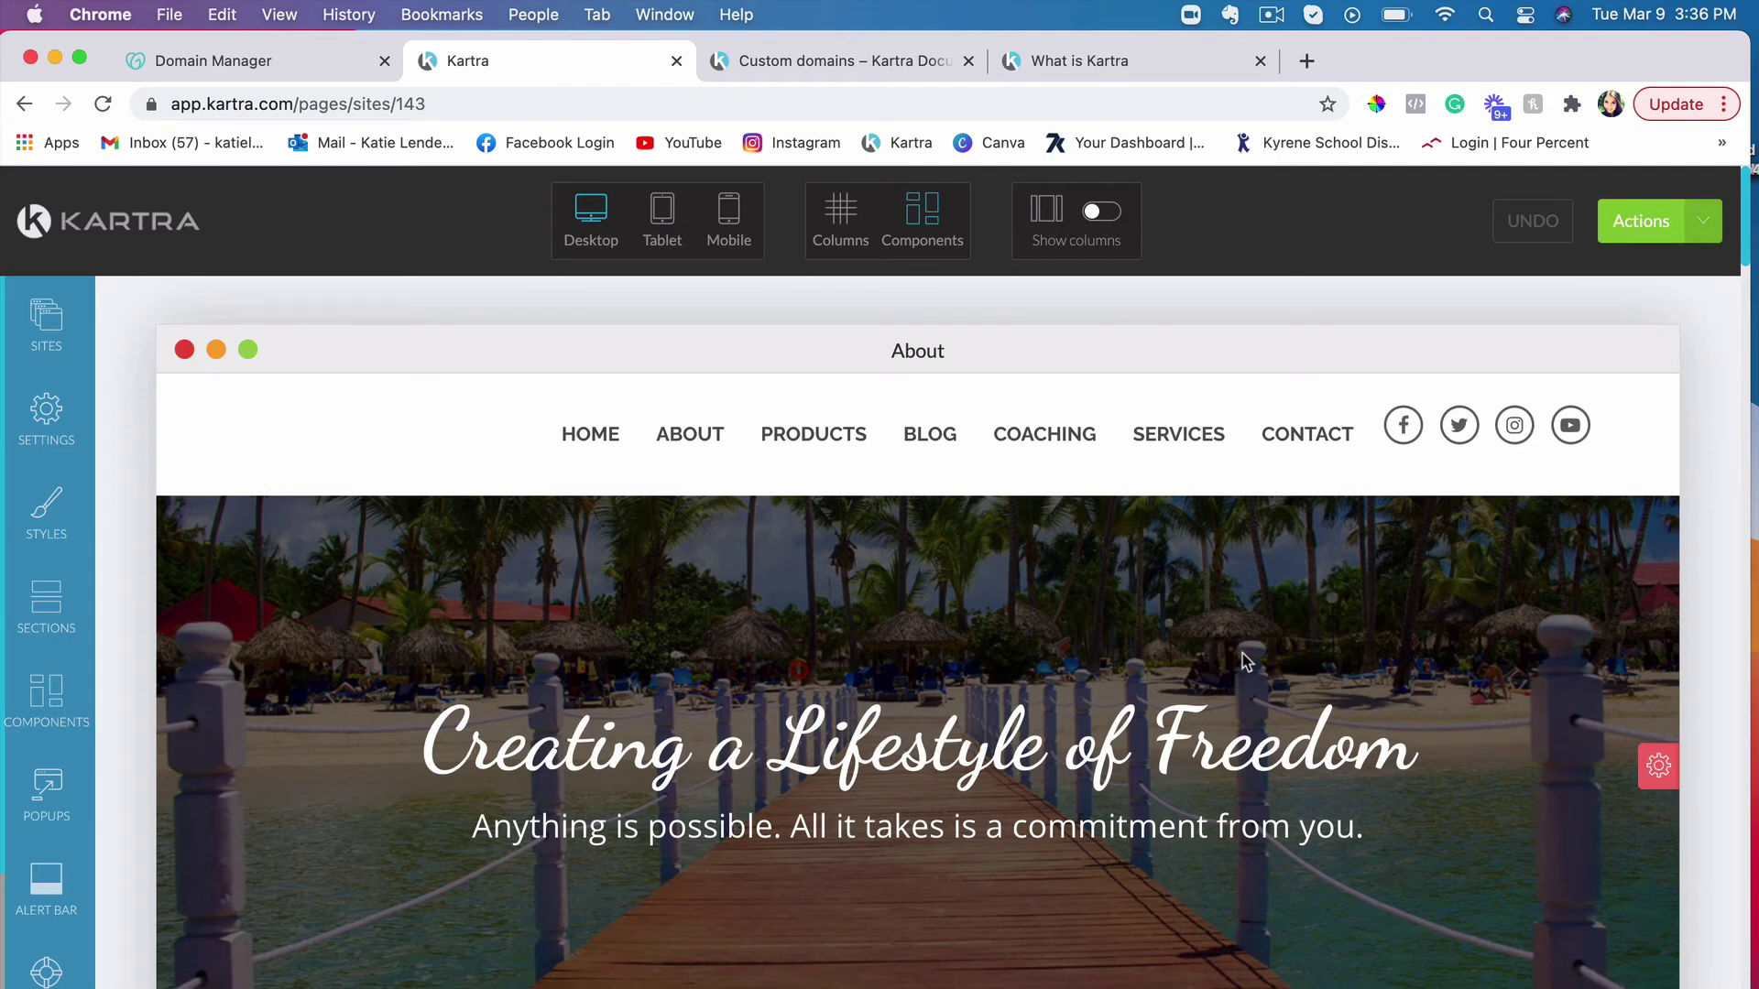
# Publish the About page live from the page editor.
pyautogui.scroll(-2, 1239, 687)
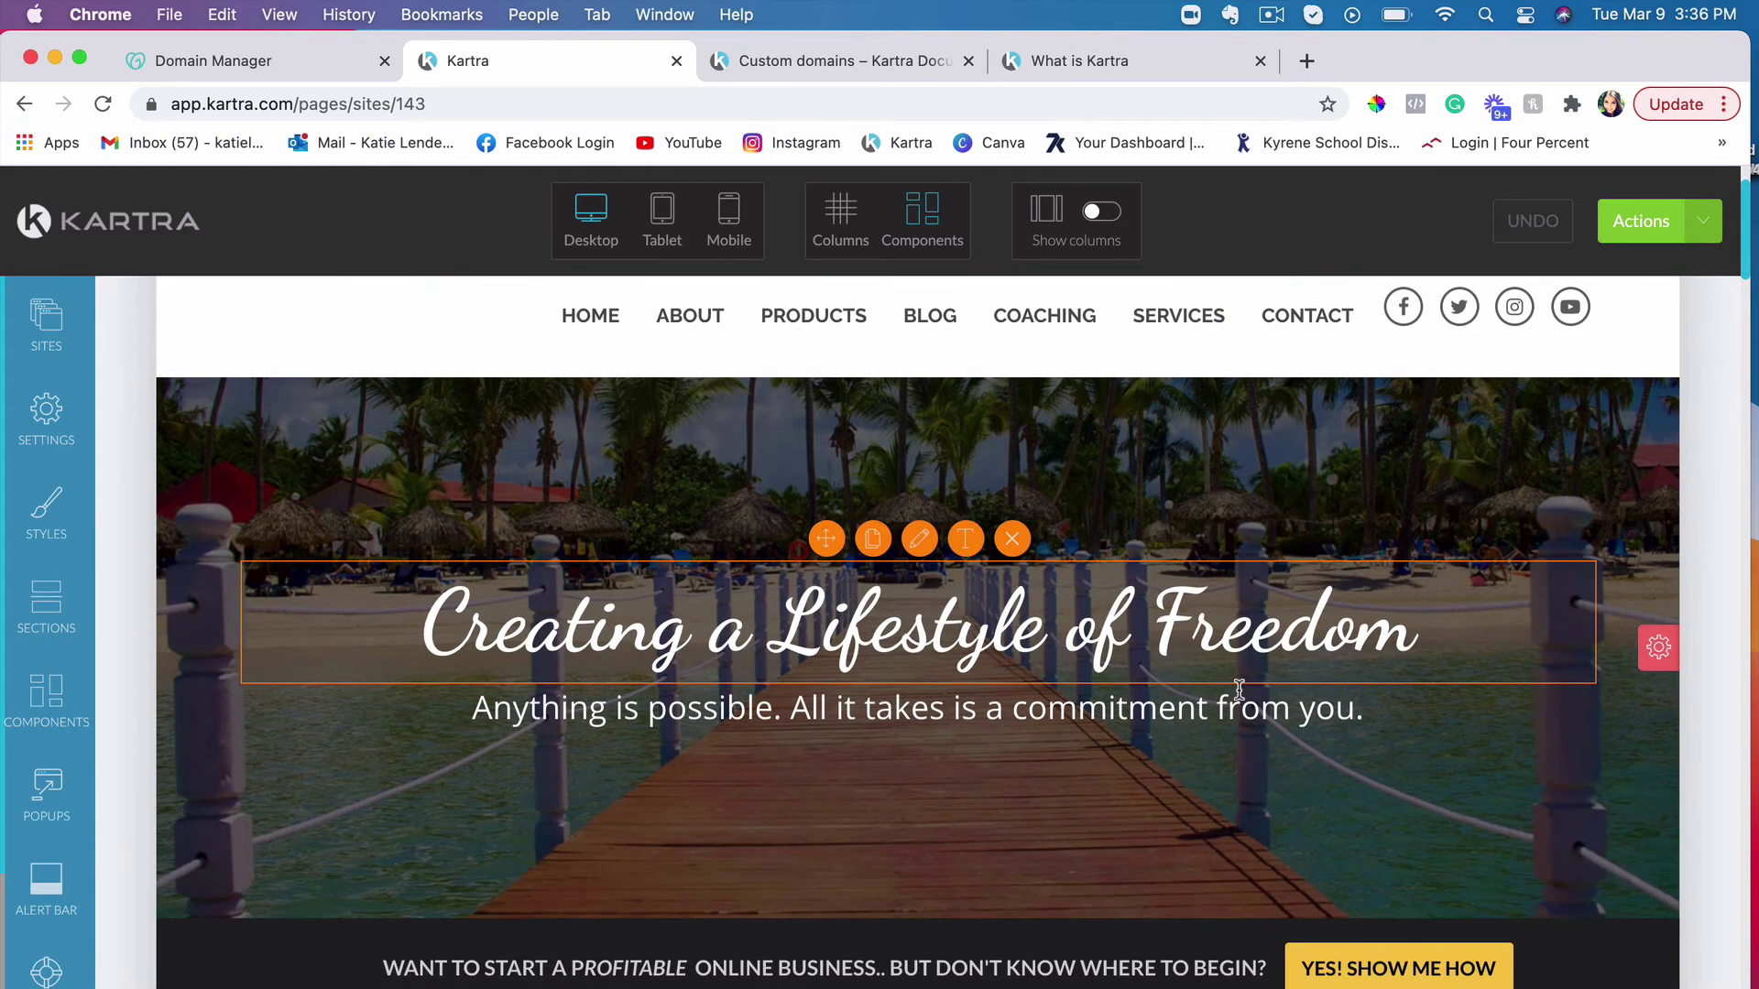
pyautogui.moveTo(1040, 641)
pyautogui.scroll(2, 1629, 513)
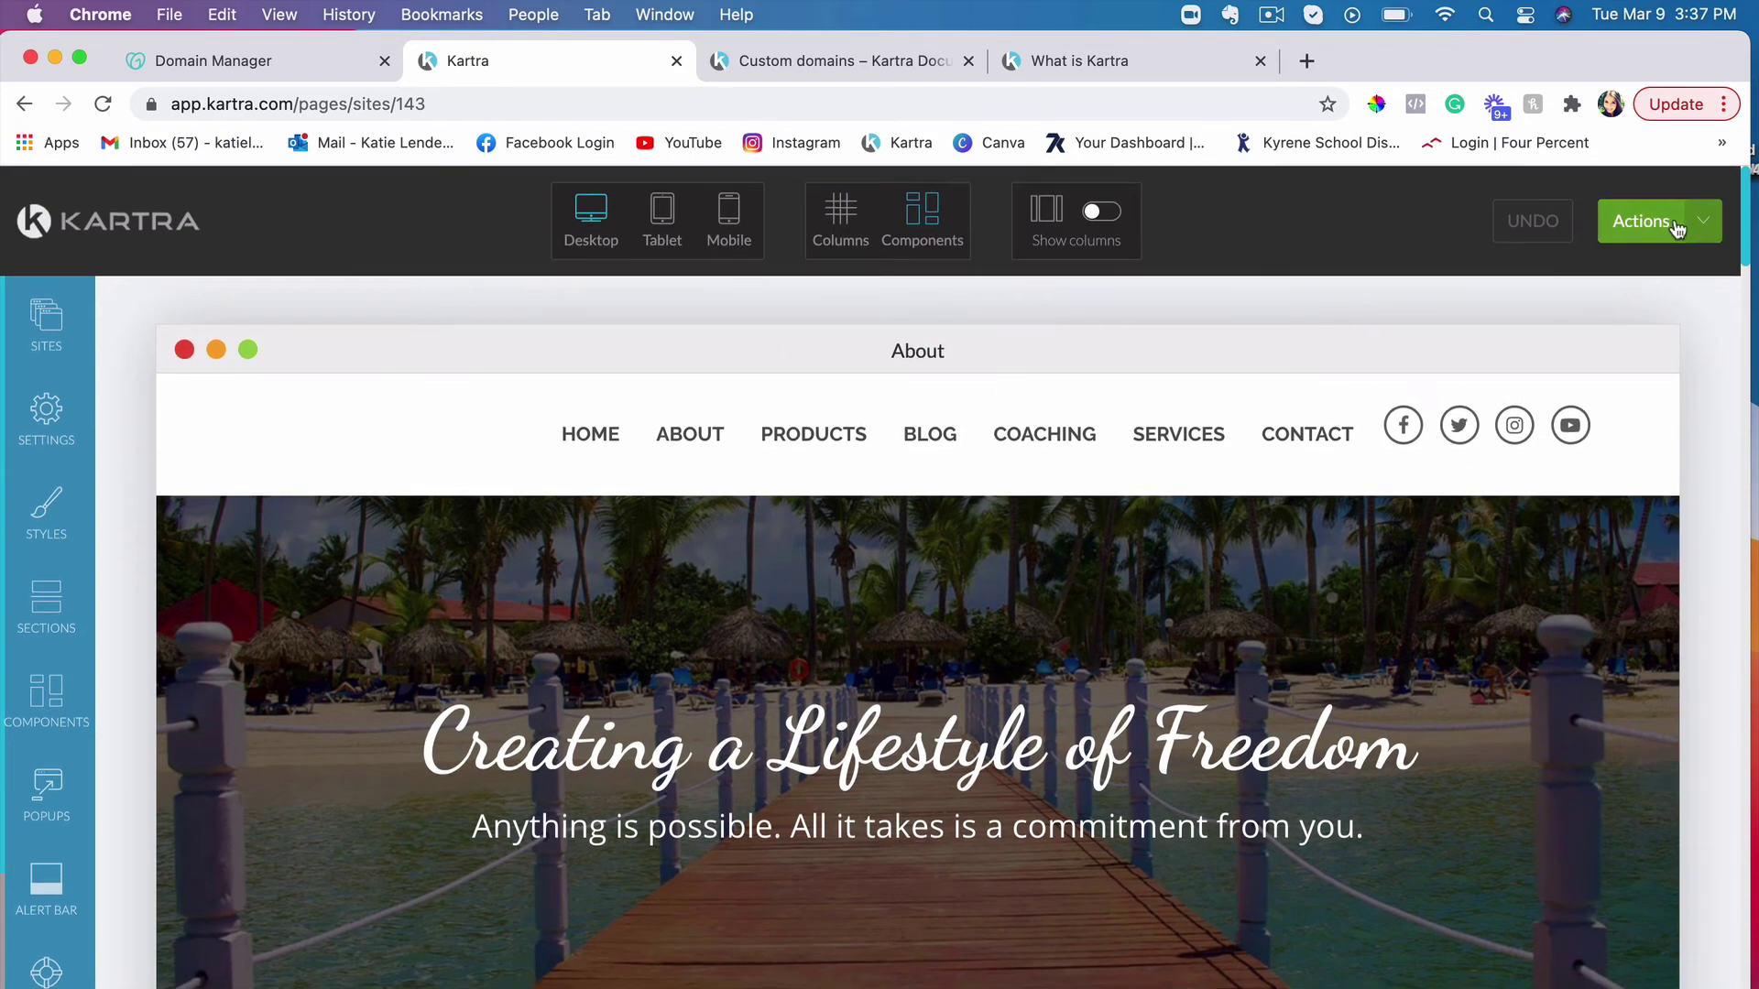
pyautogui.click(1677, 229)
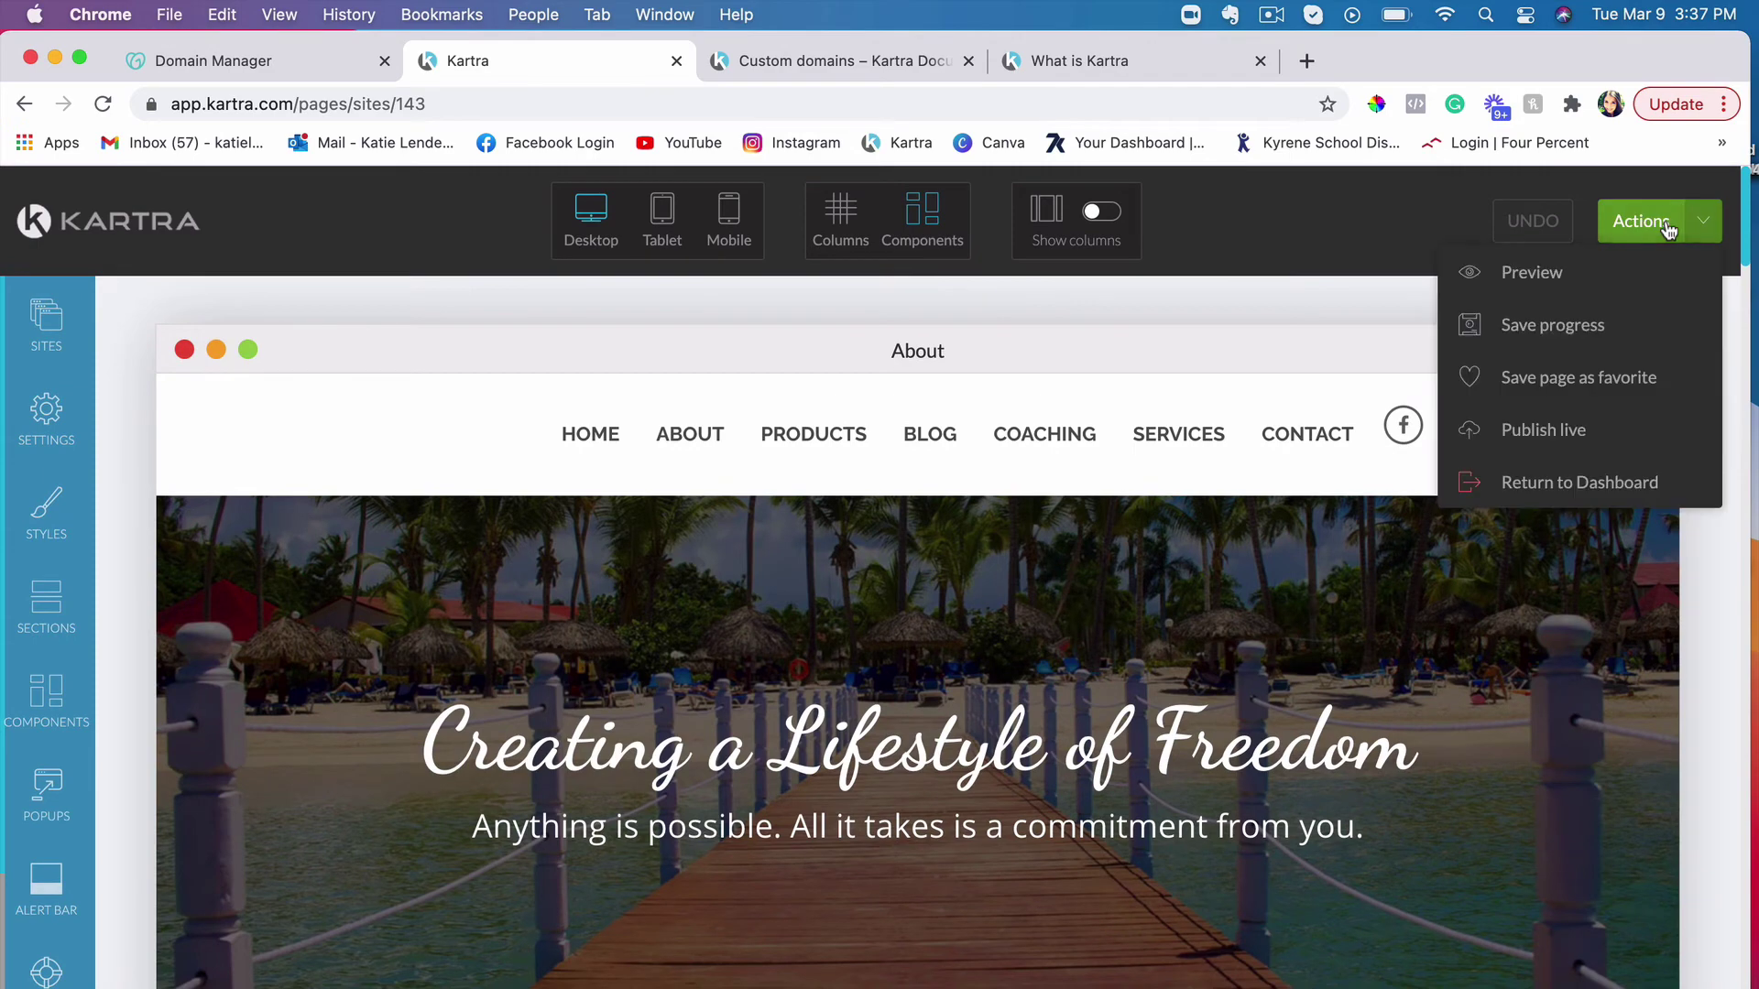
pyautogui.click(1565, 432)
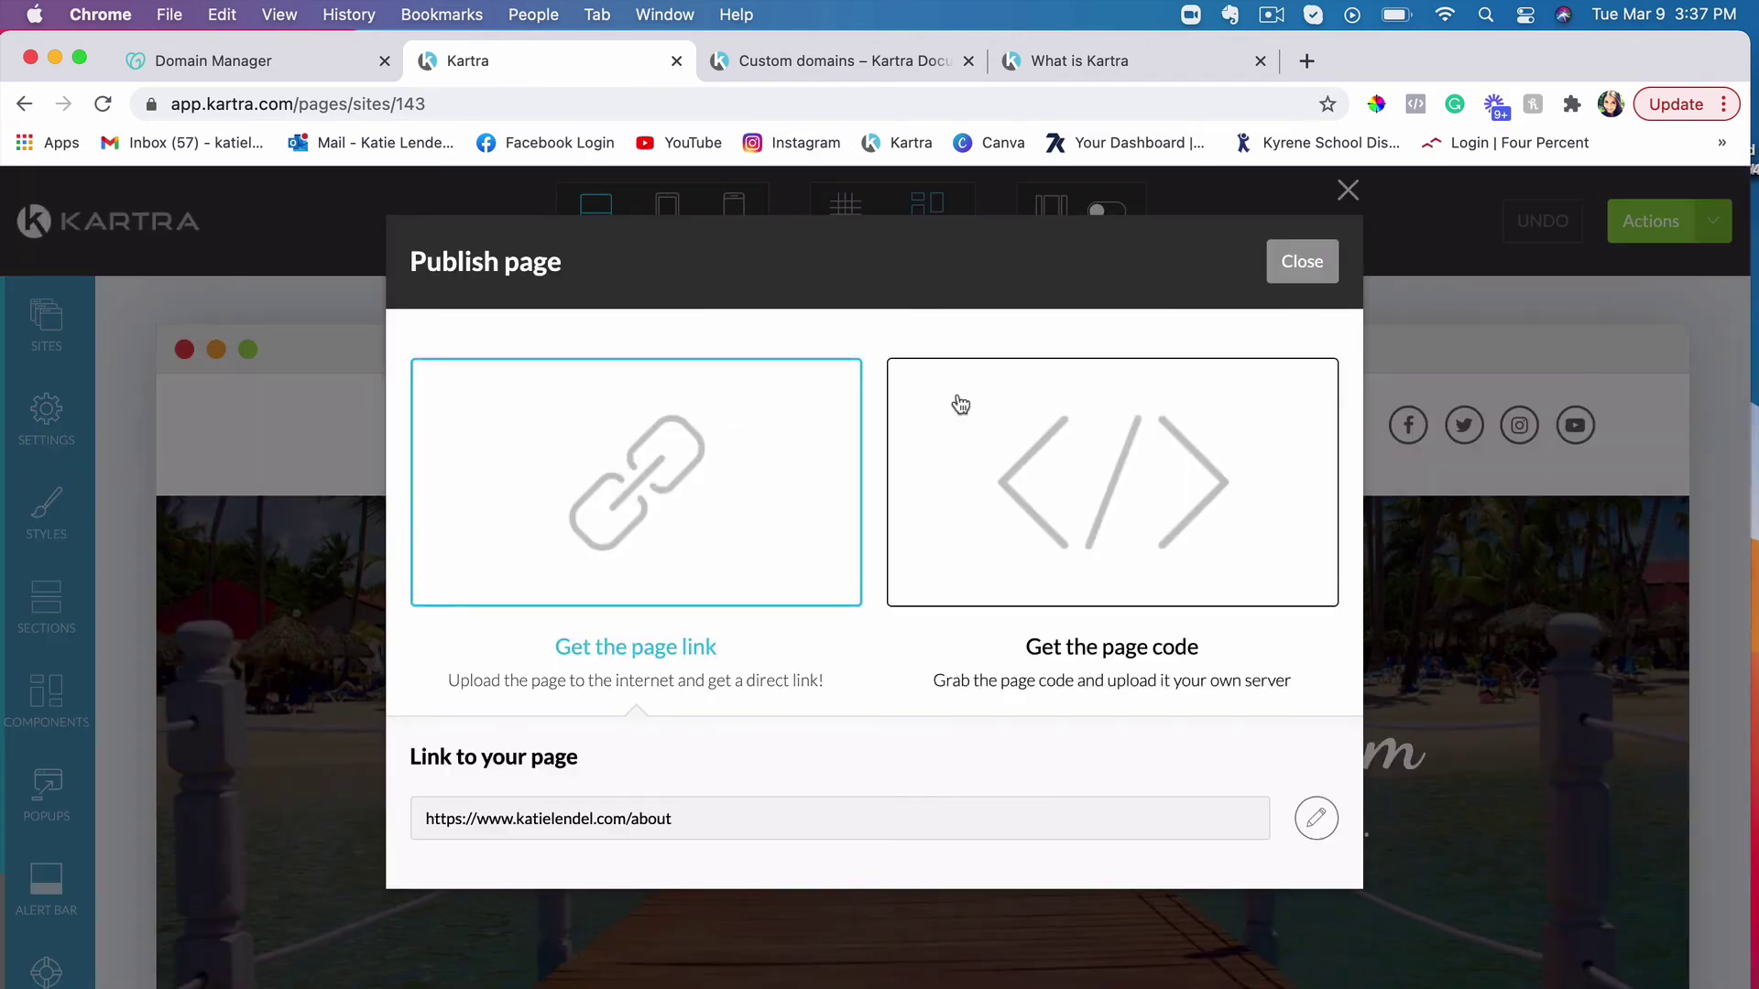
# Examine the About page's direct link to see how the custom domain is used in it, and close the publishing dialog.
pyautogui.moveTo(640, 647); pyautogui.dragTo(688, 829)
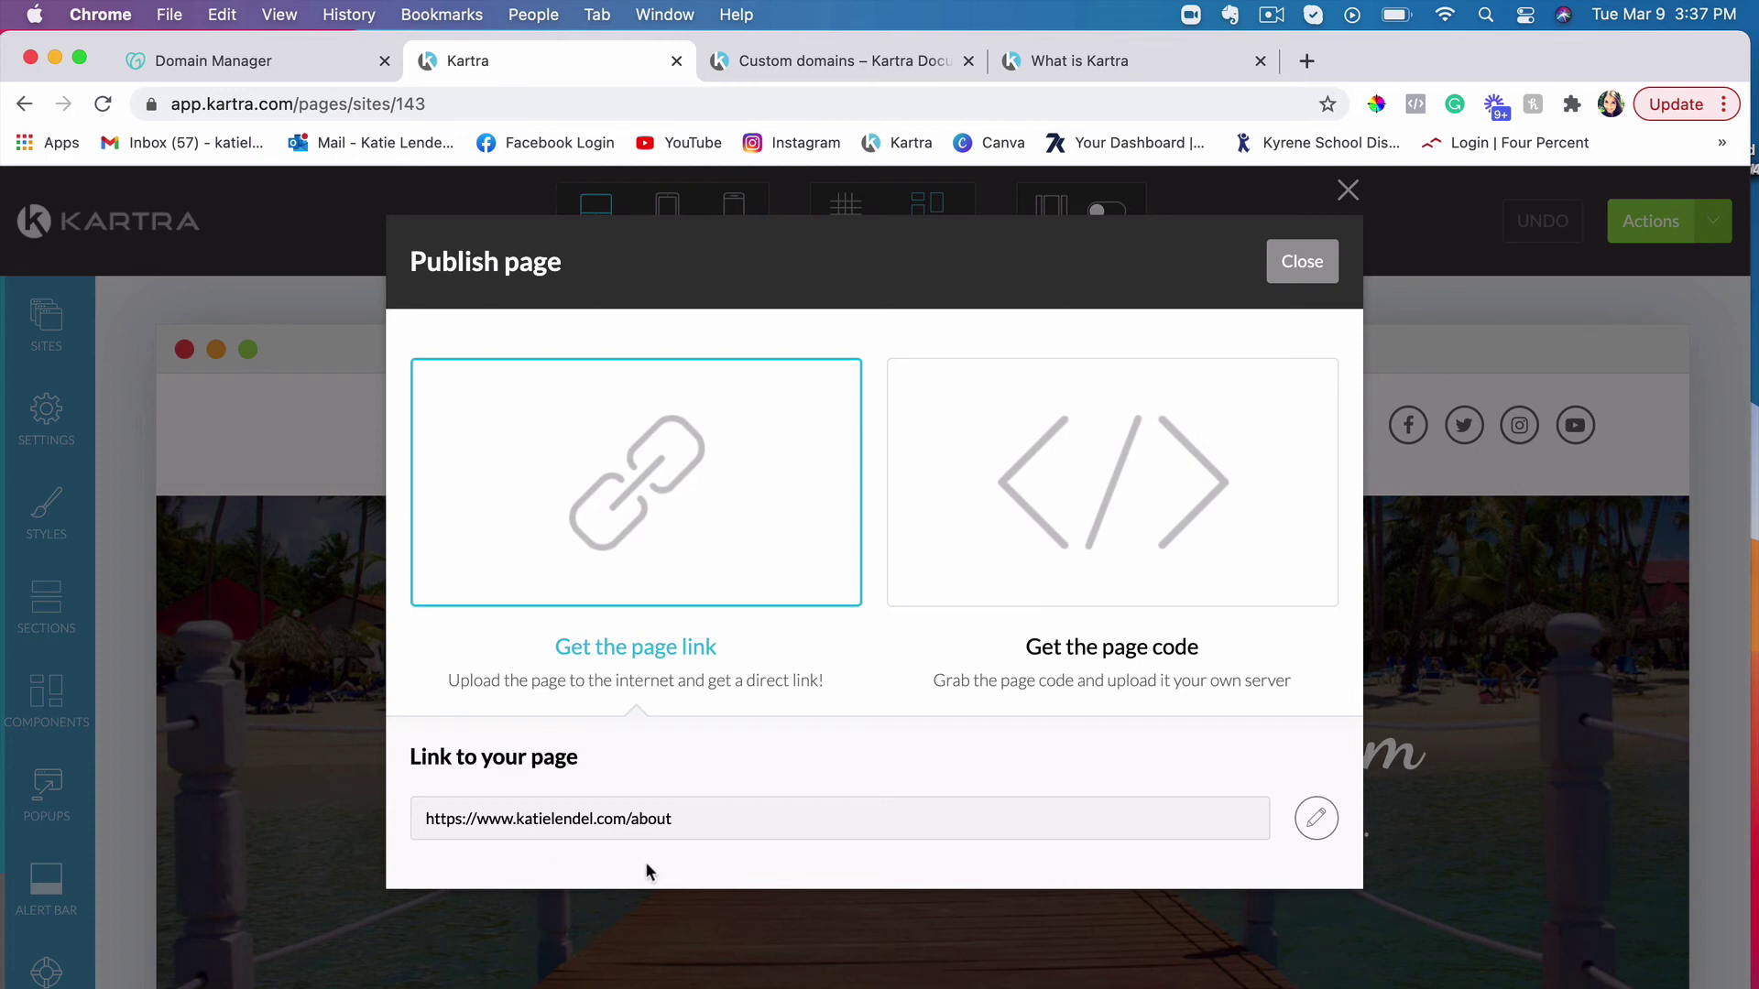
pyautogui.moveTo(664, 821)
pyautogui.mouseDown()
pyautogui.moveTo(423, 829)
pyautogui.moveTo(696, 815)
pyautogui.moveTo(588, 820)
pyautogui.moveTo(695, 839)
pyautogui.mouseUp()
pyautogui.moveTo(518, 846); pyautogui.dragTo(632, 829)
pyautogui.moveTo(632, 829); pyautogui.dragTo(804, 842)
pyautogui.moveTo(819, 848); pyautogui.dragTo(733, 760)
pyautogui.moveTo(537, 794); pyautogui.dragTo(891, 780)
pyautogui.moveTo(591, 961); pyautogui.dragTo(591, 834)
pyautogui.moveTo(700, 799); pyautogui.dragTo(638, 875)
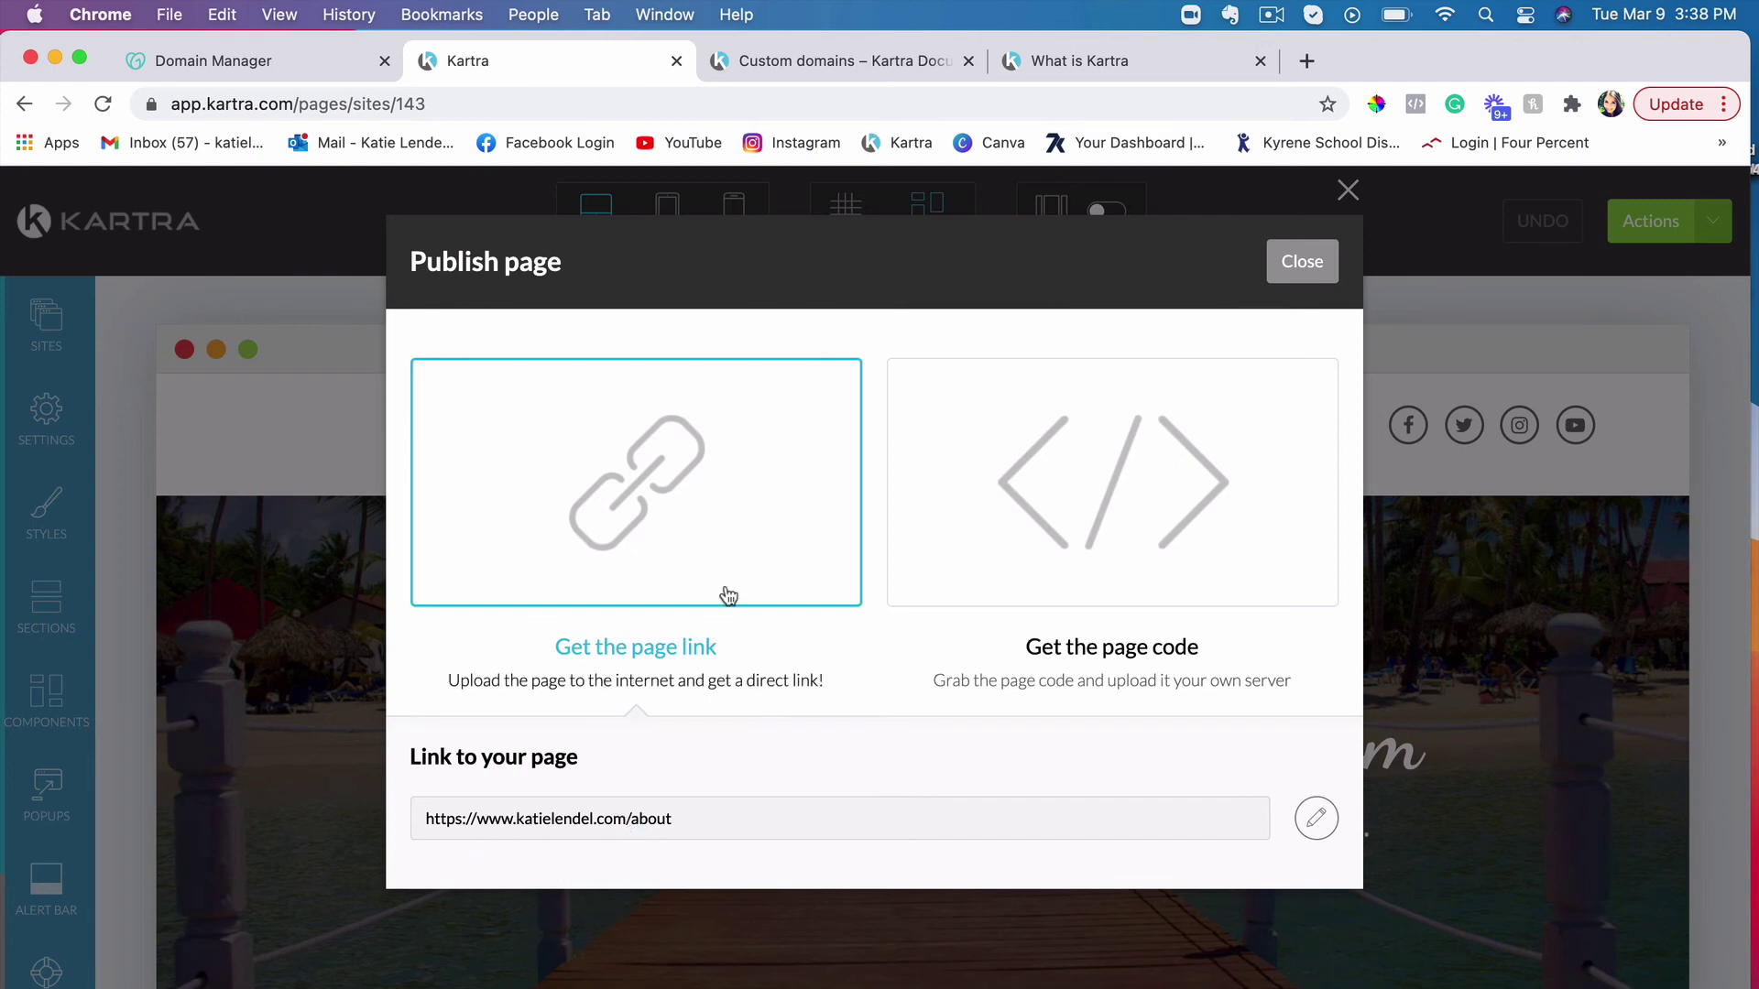
pyautogui.press('Escape')
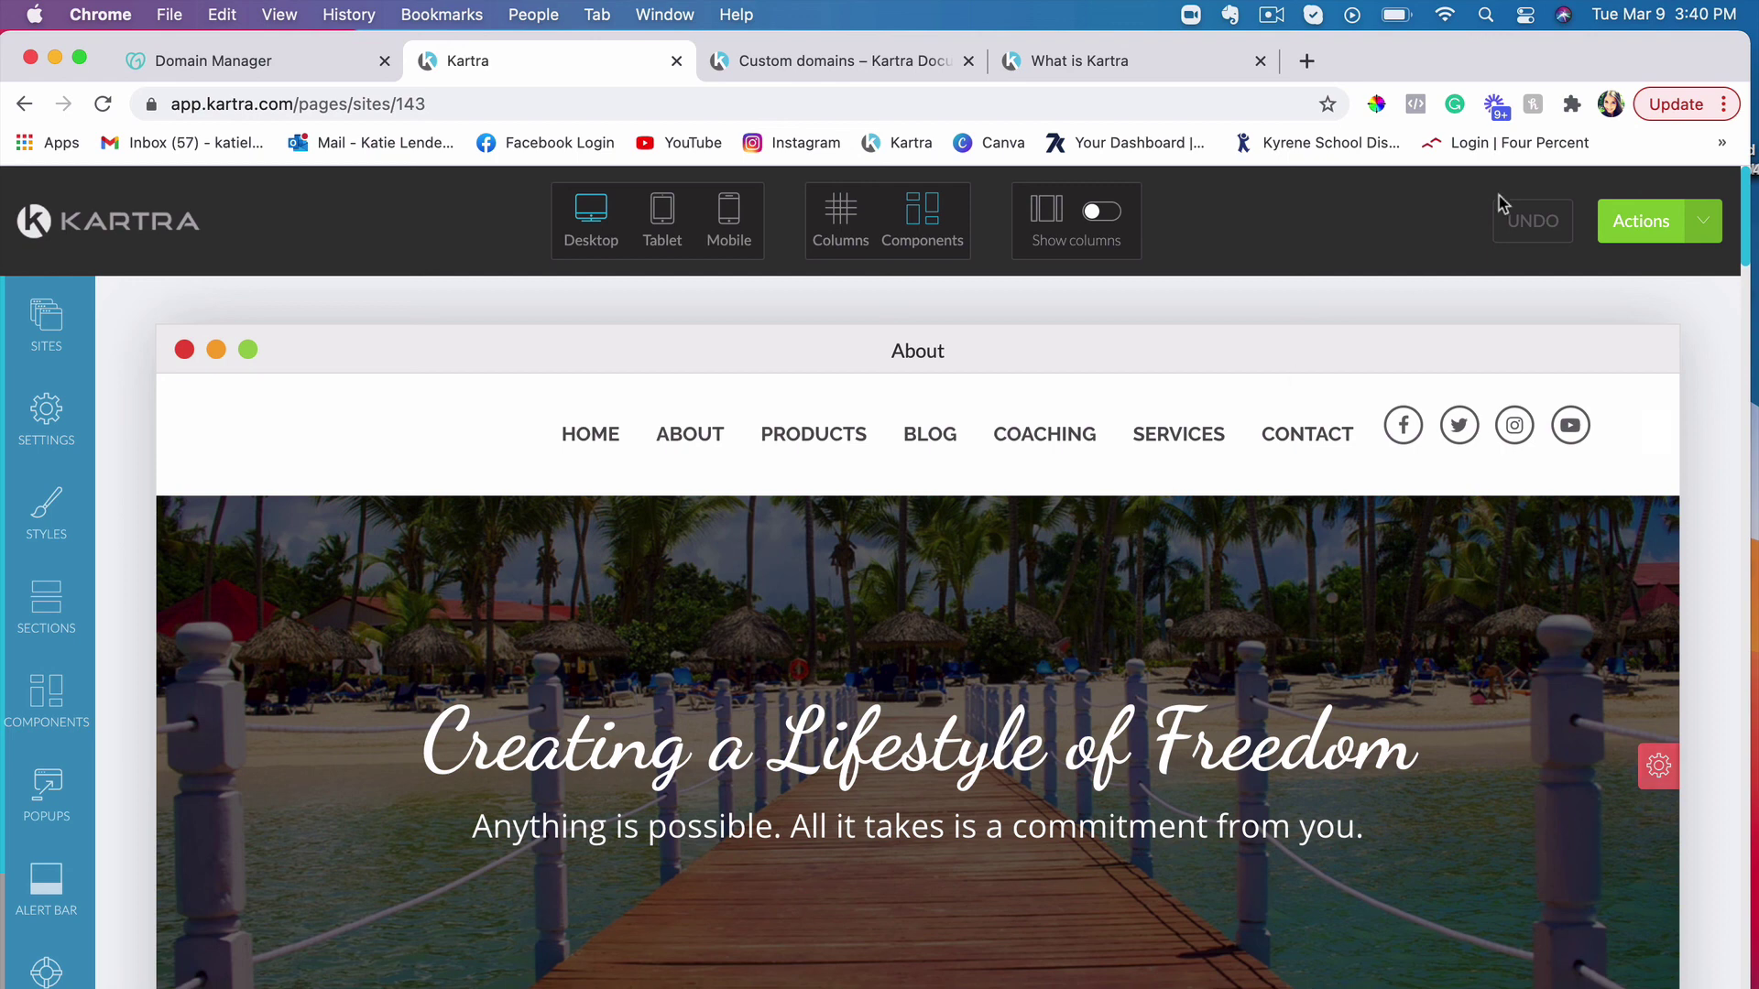
# Open the live personal website on its custom domain in a new tab and review its home page.
pyautogui.click(1307, 60)
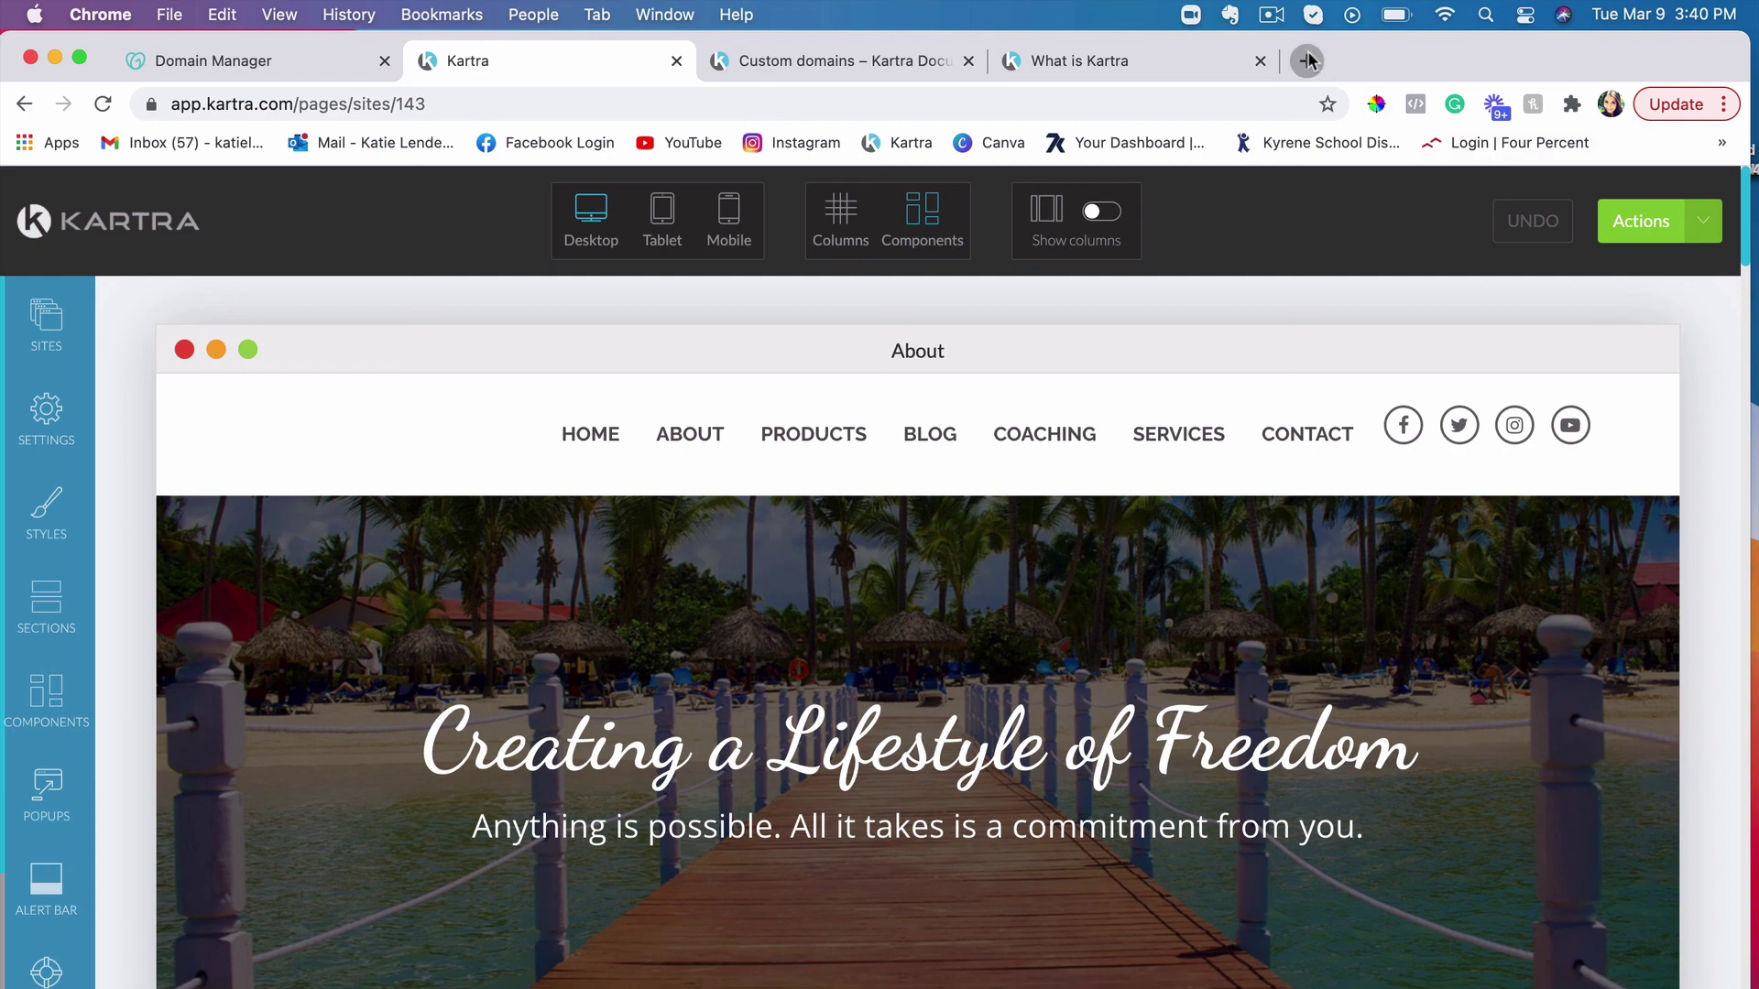
pyautogui.write('kat')
pyautogui.press('Return')
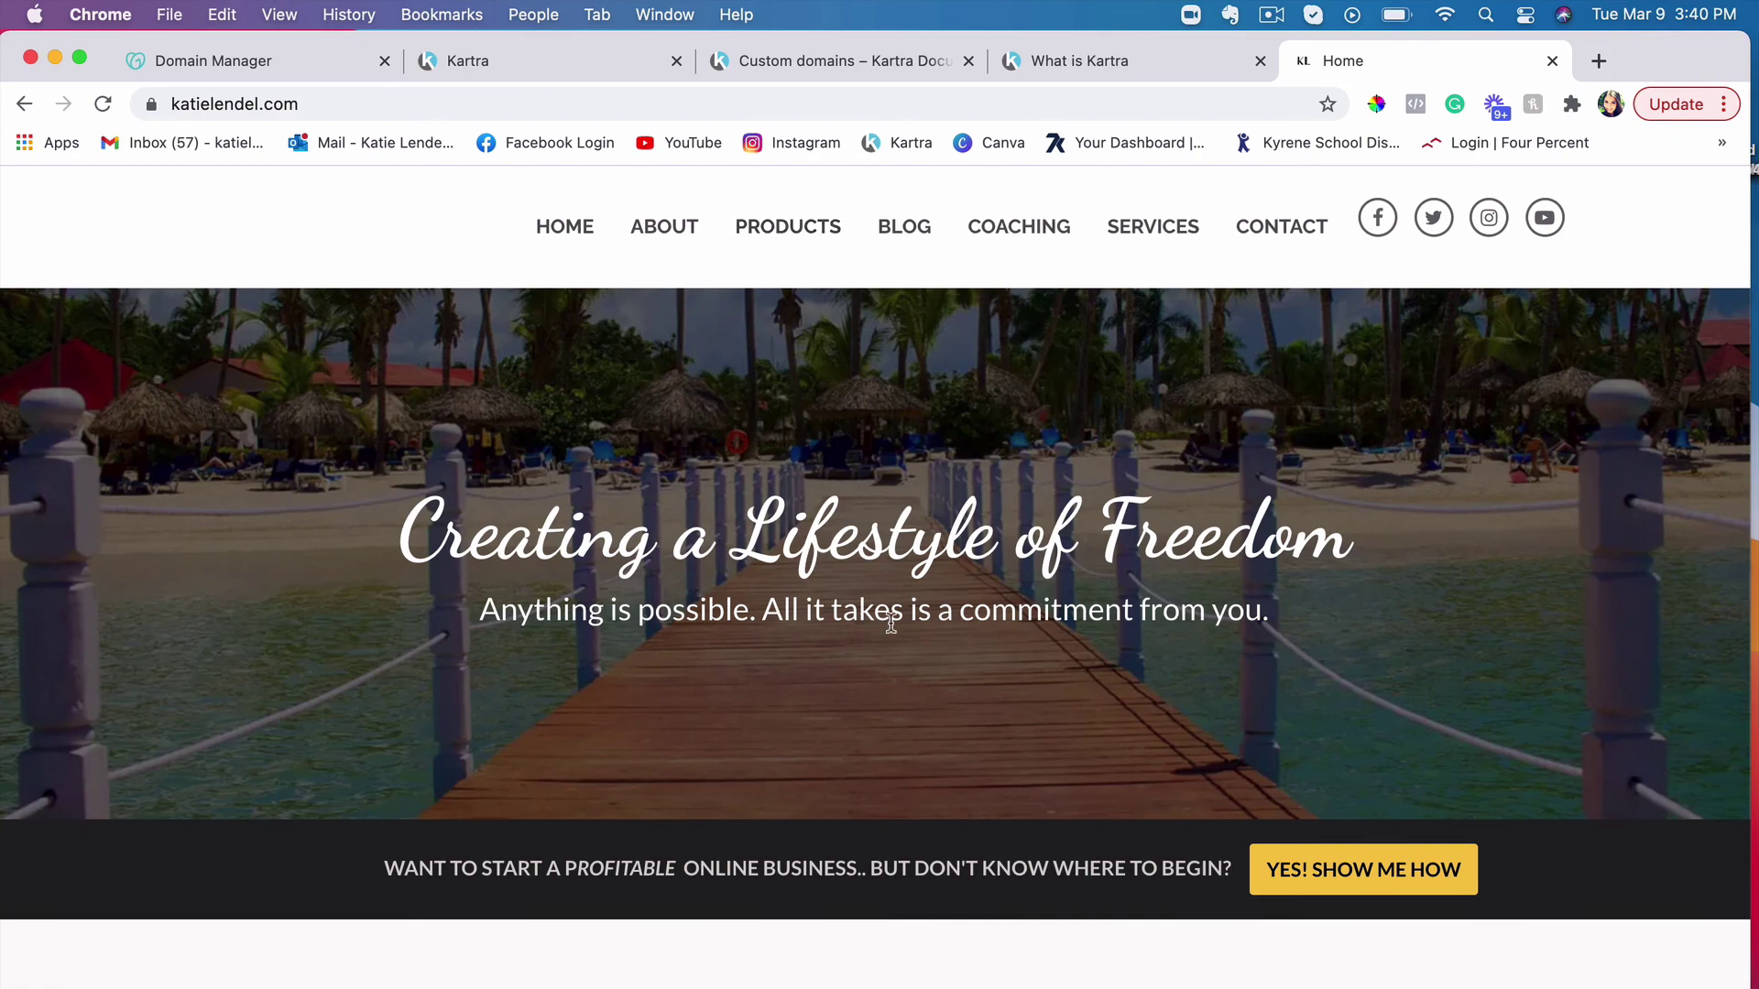
pyautogui.scroll(-6, 888, 621)
pyautogui.scroll(-3, 888, 621)
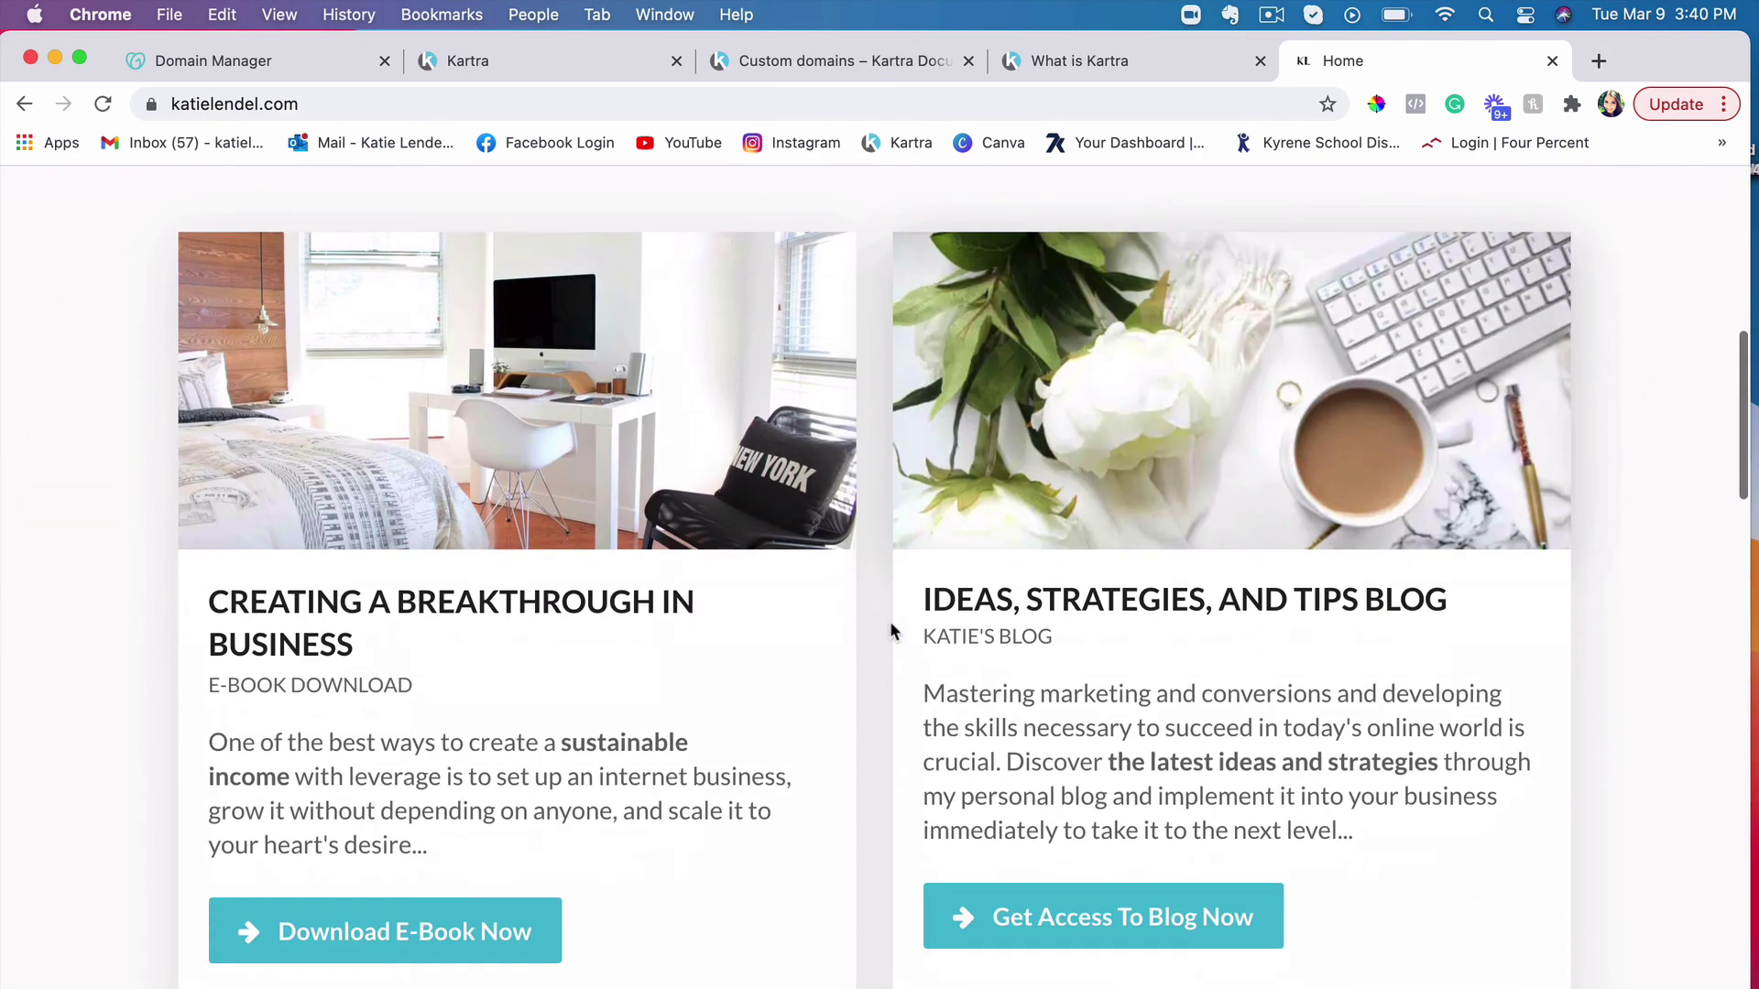
pyautogui.scroll(-2, 458, 678)
# Open the e-book download page linked from the home page, and examine its content and web address.
pyautogui.click(393, 739)
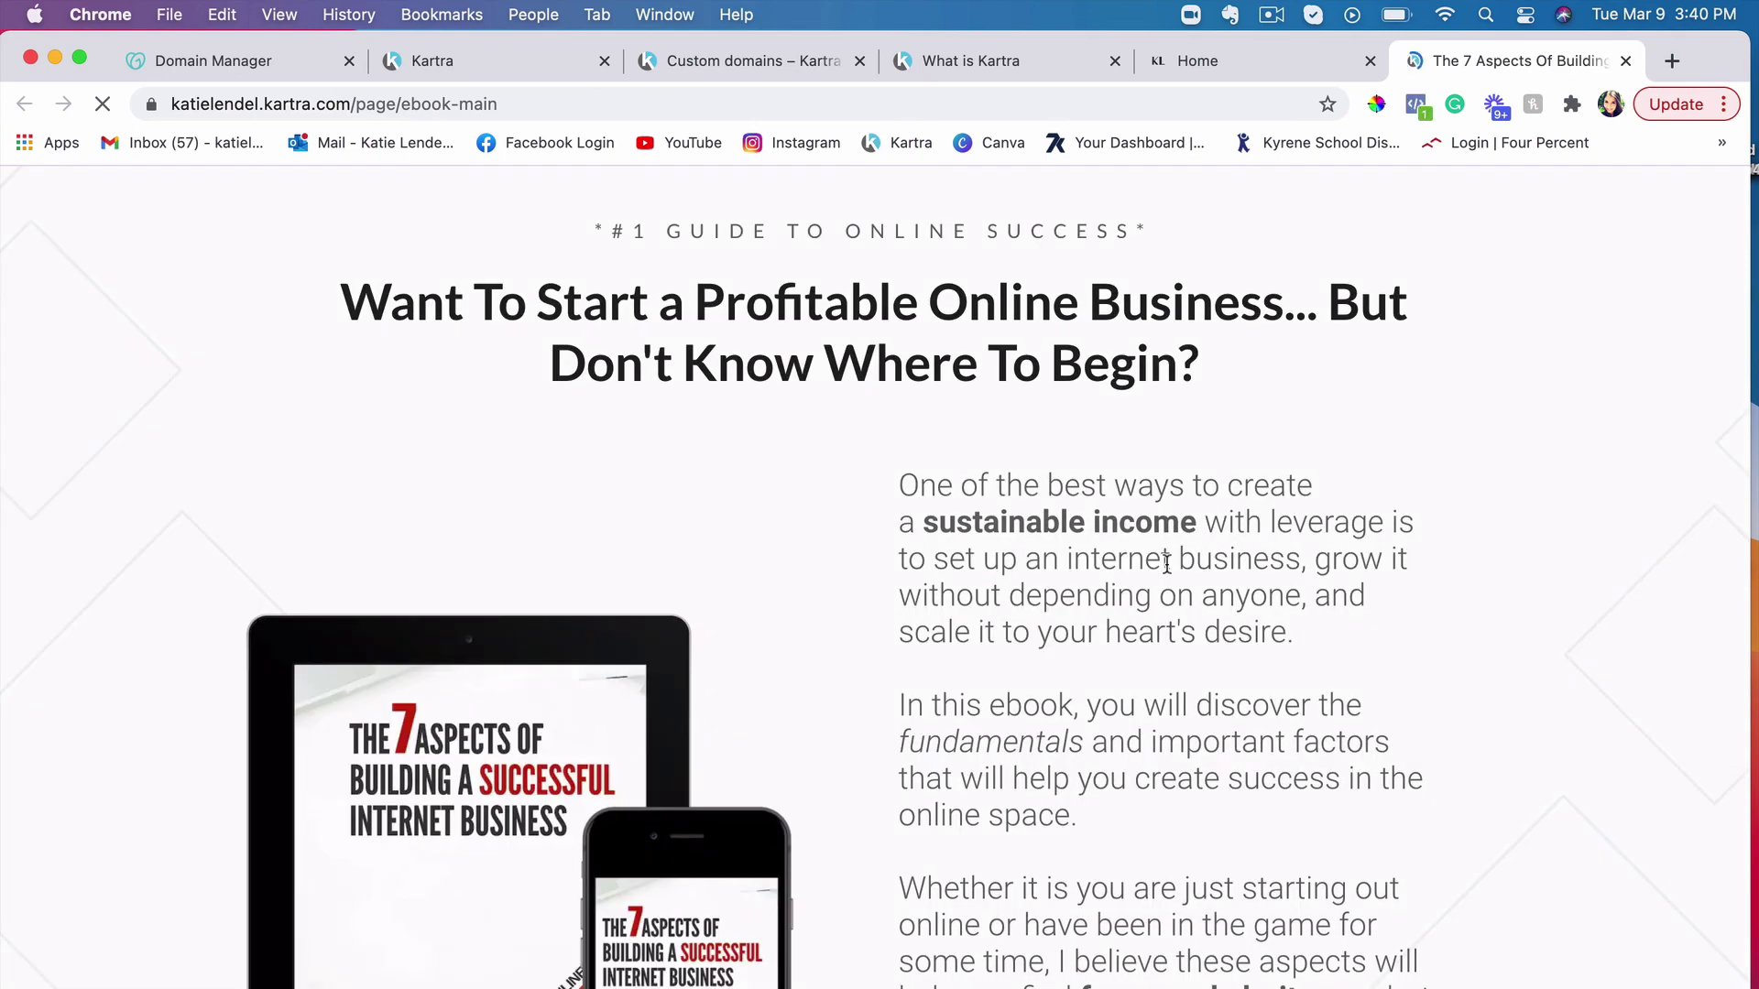
pyautogui.scroll(-2, 1166, 562)
pyautogui.scroll(-1, 1166, 562)
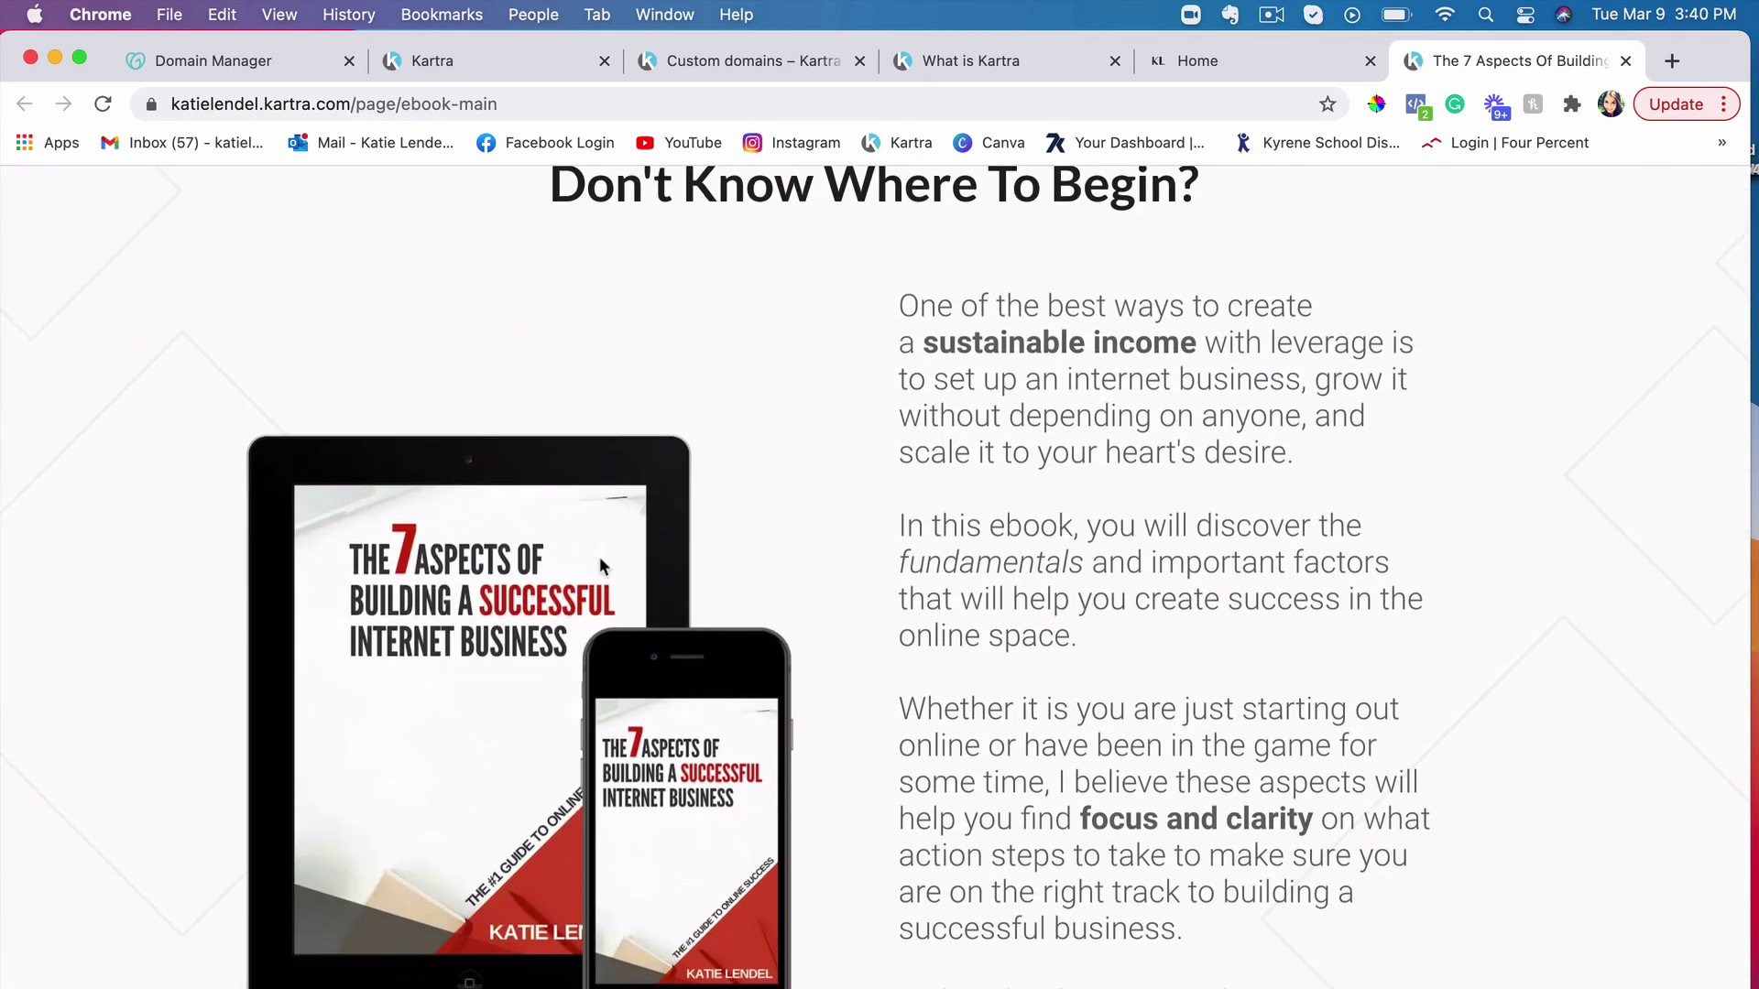
pyautogui.scroll(-2, 660, 673)
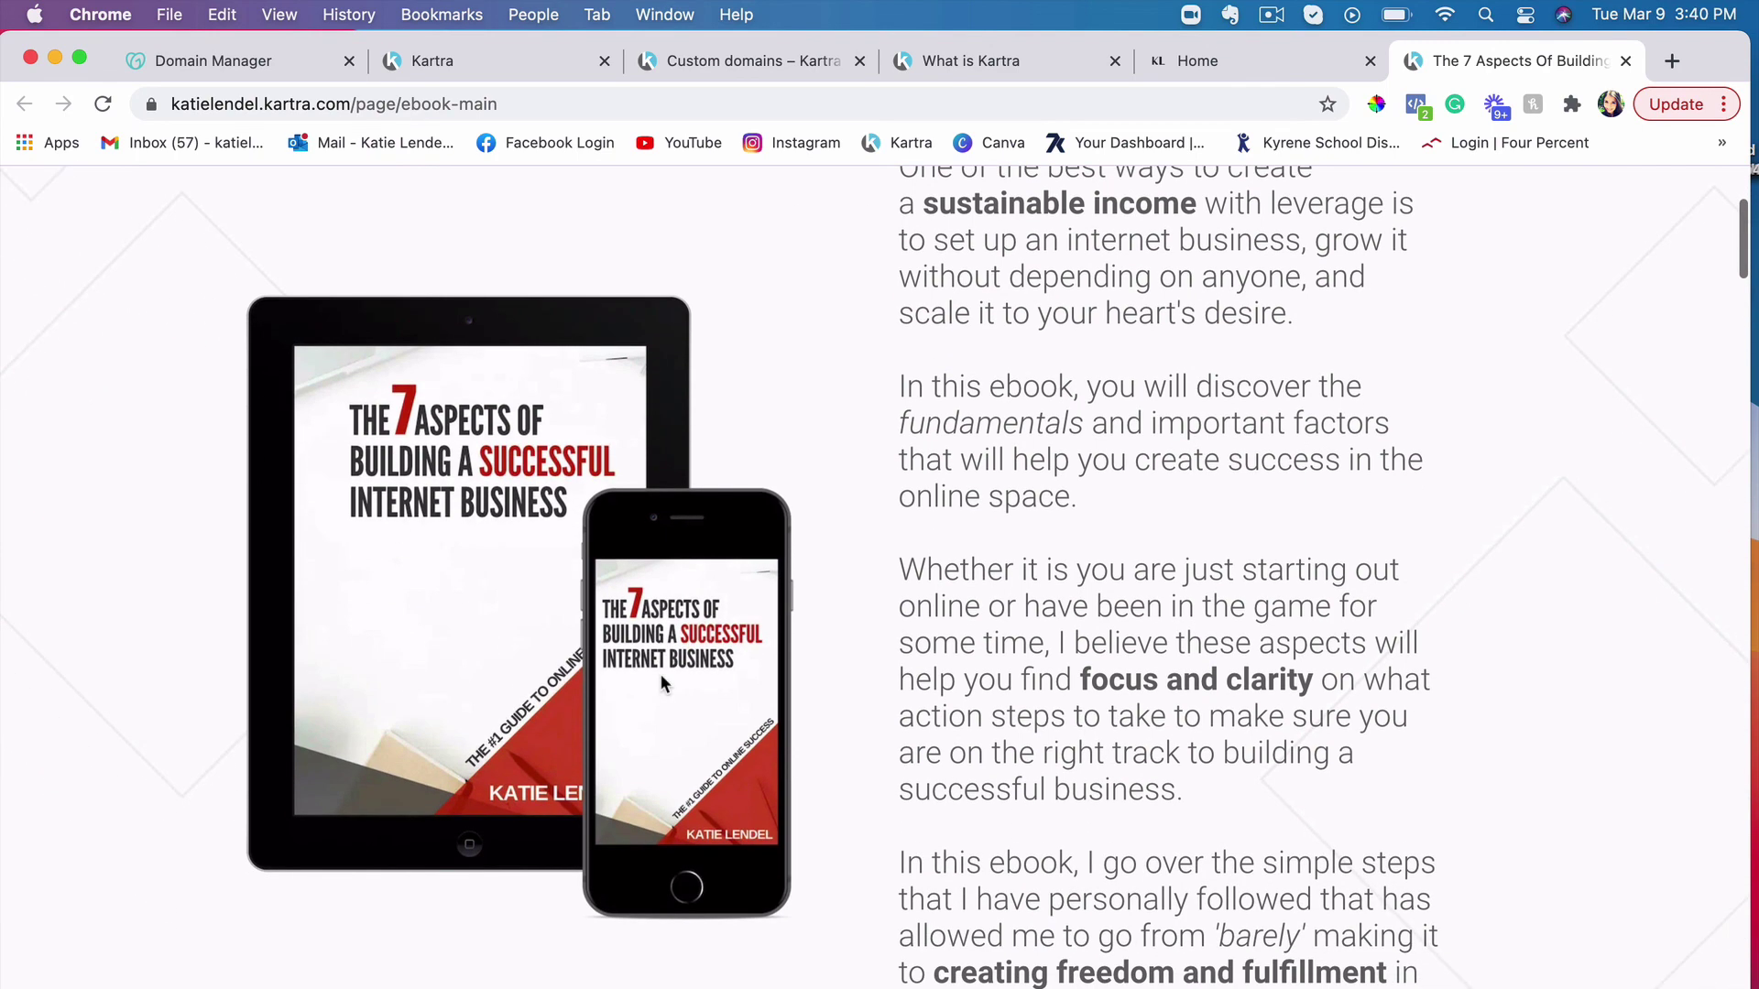
pyautogui.scroll(5, 1240, 789)
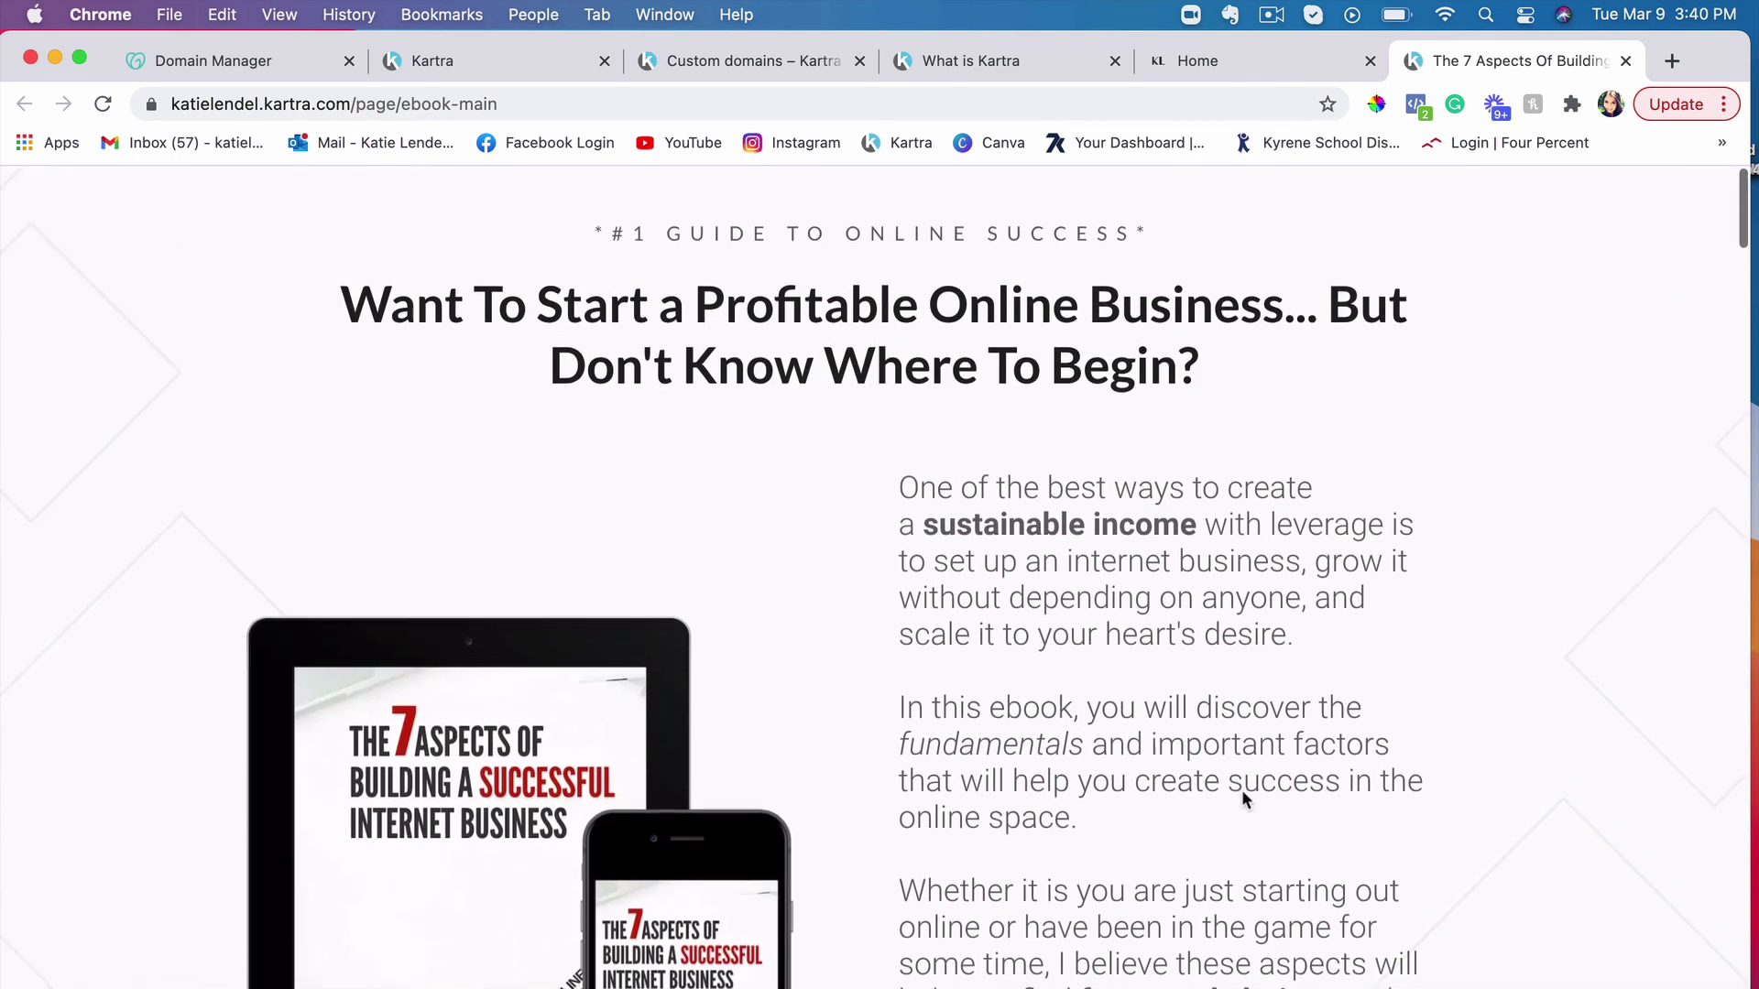
pyautogui.scroll(-1, 1242, 799)
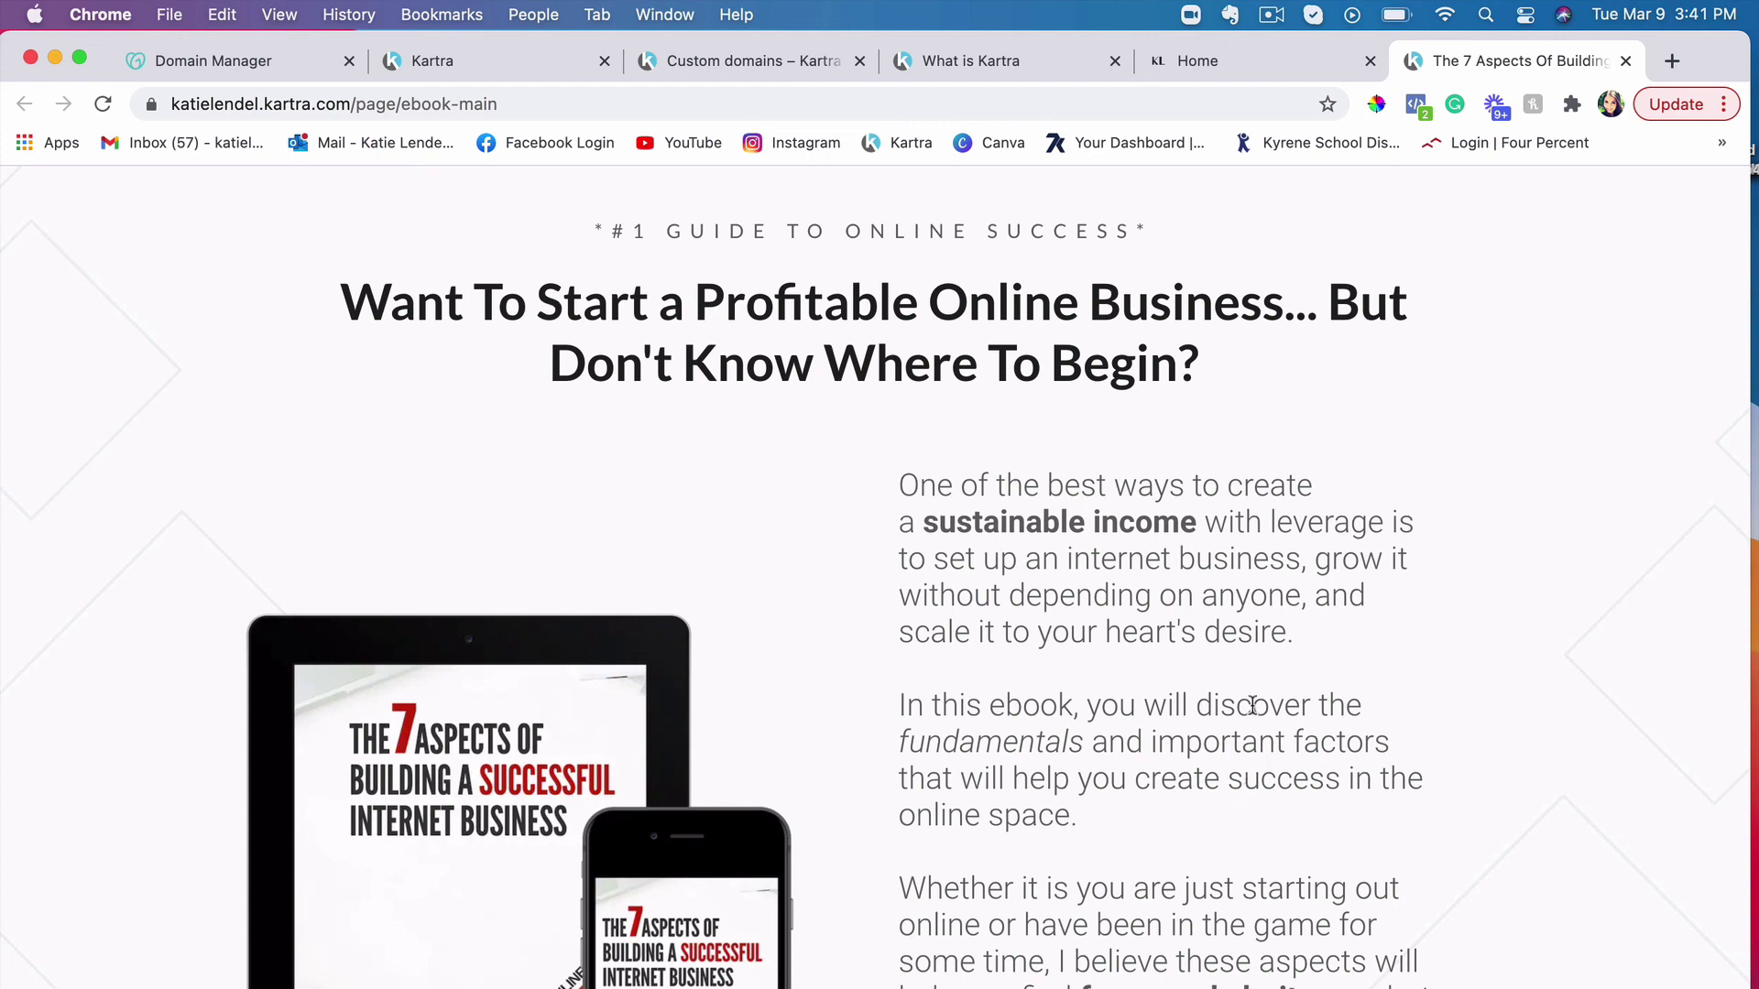